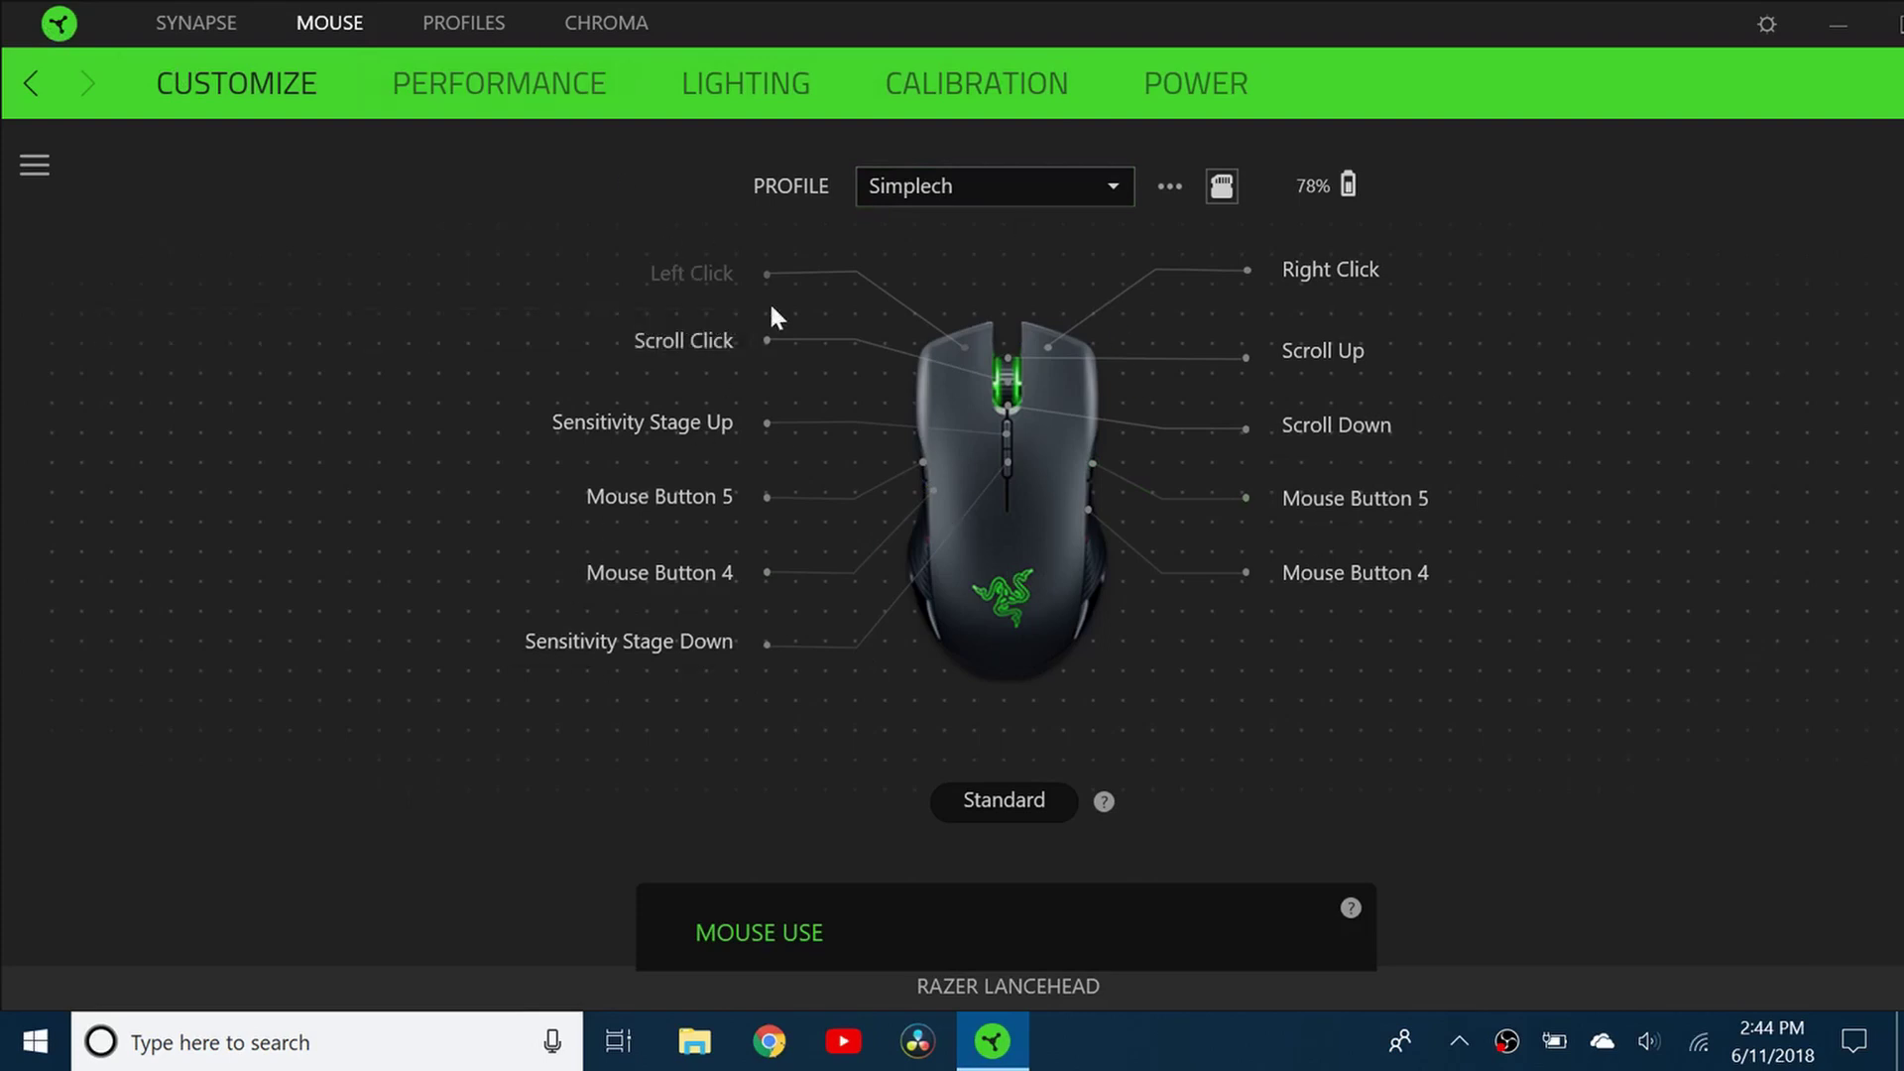
Rebind the Sensitivity Stage Up button to the keyboard shortcut Ctrl + C and save it.
mouse_move(709, 277)
left_click(684, 433)
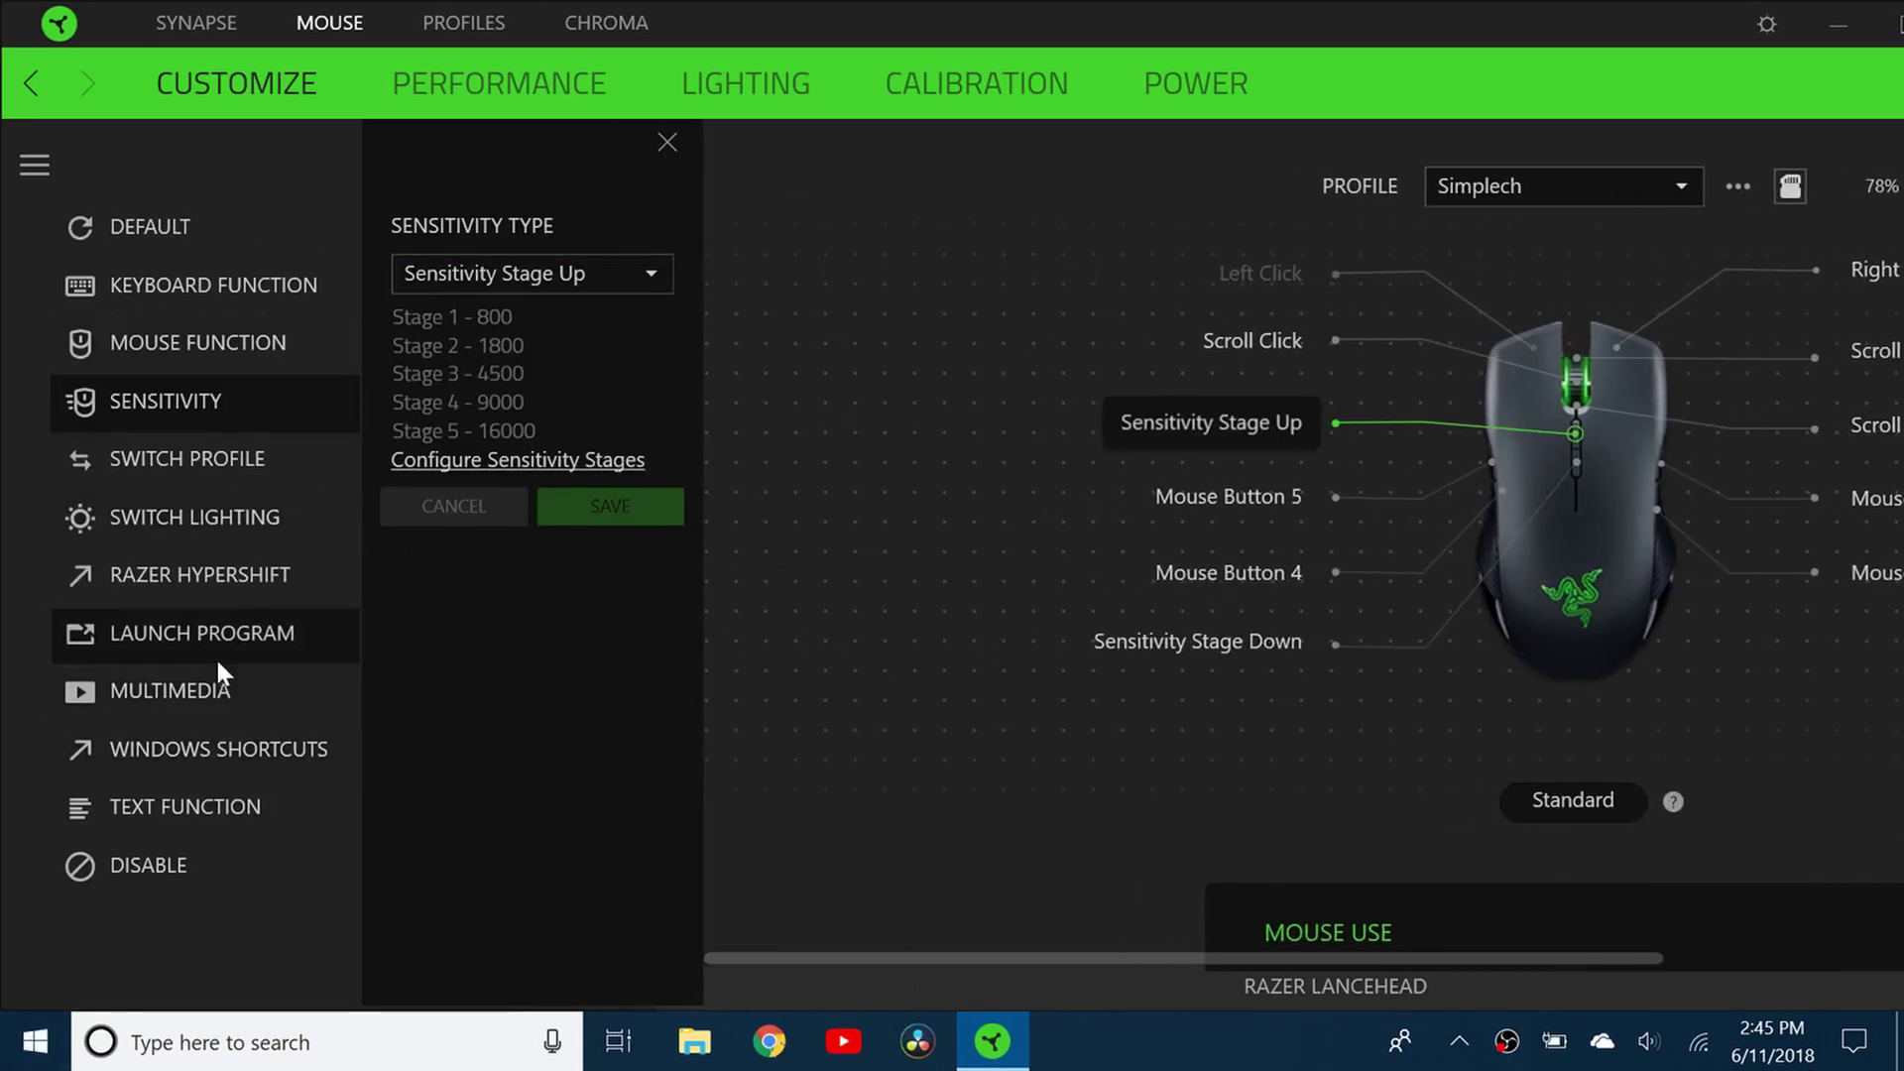
left_click(204, 284)
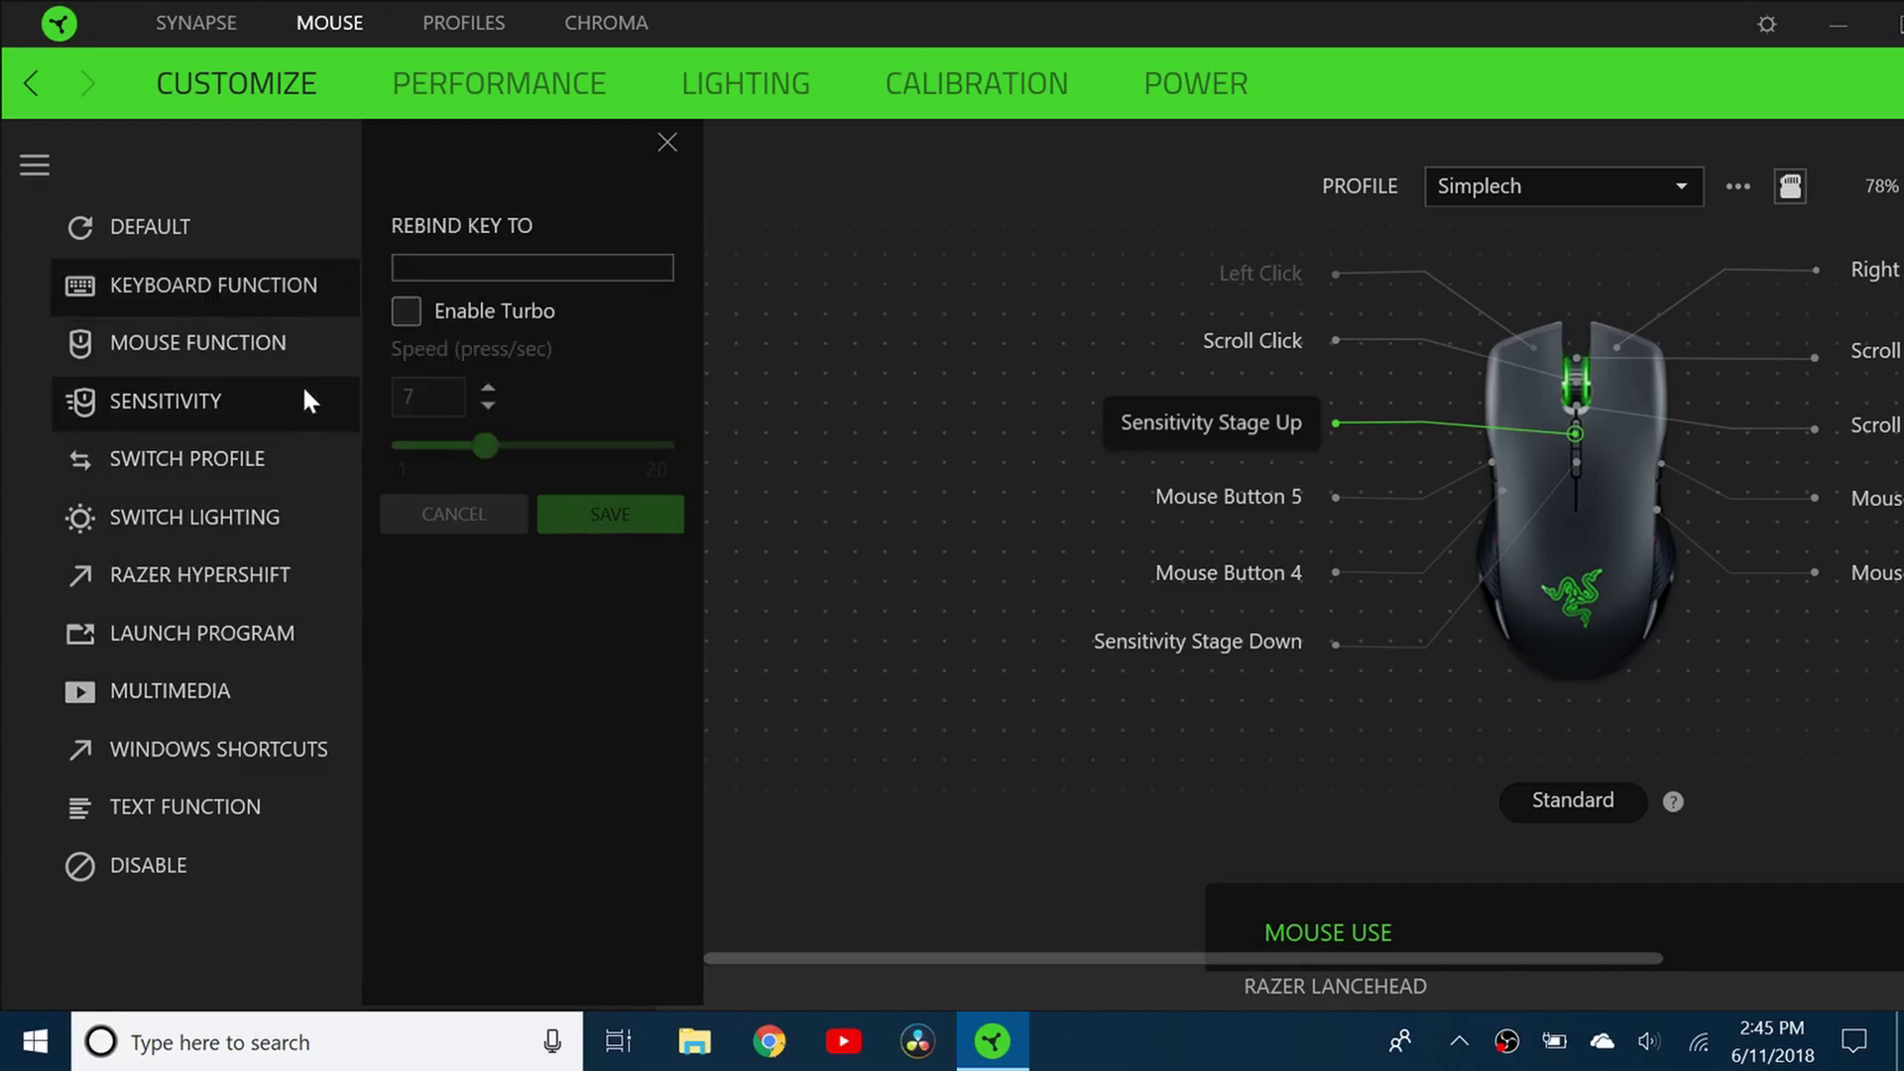
key("ctrl")
key("ctrl+c")
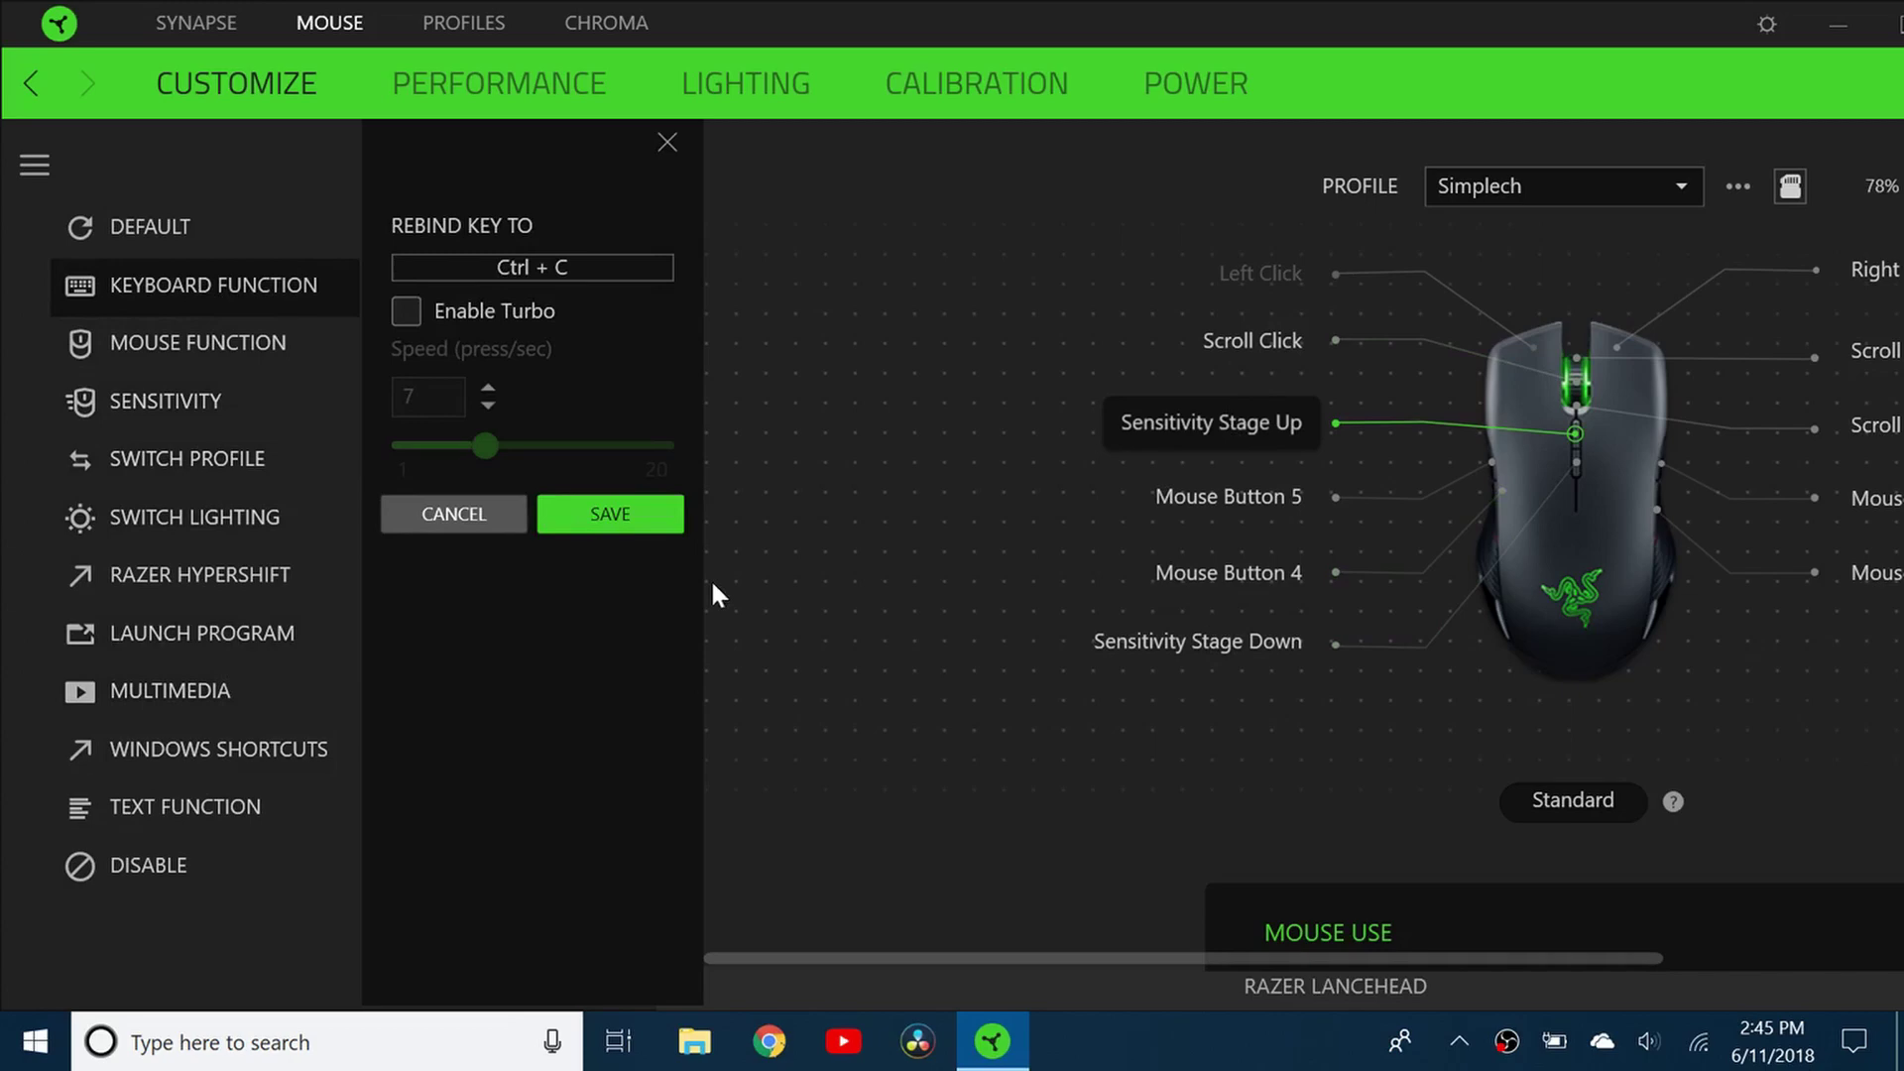
left_click(652, 512)
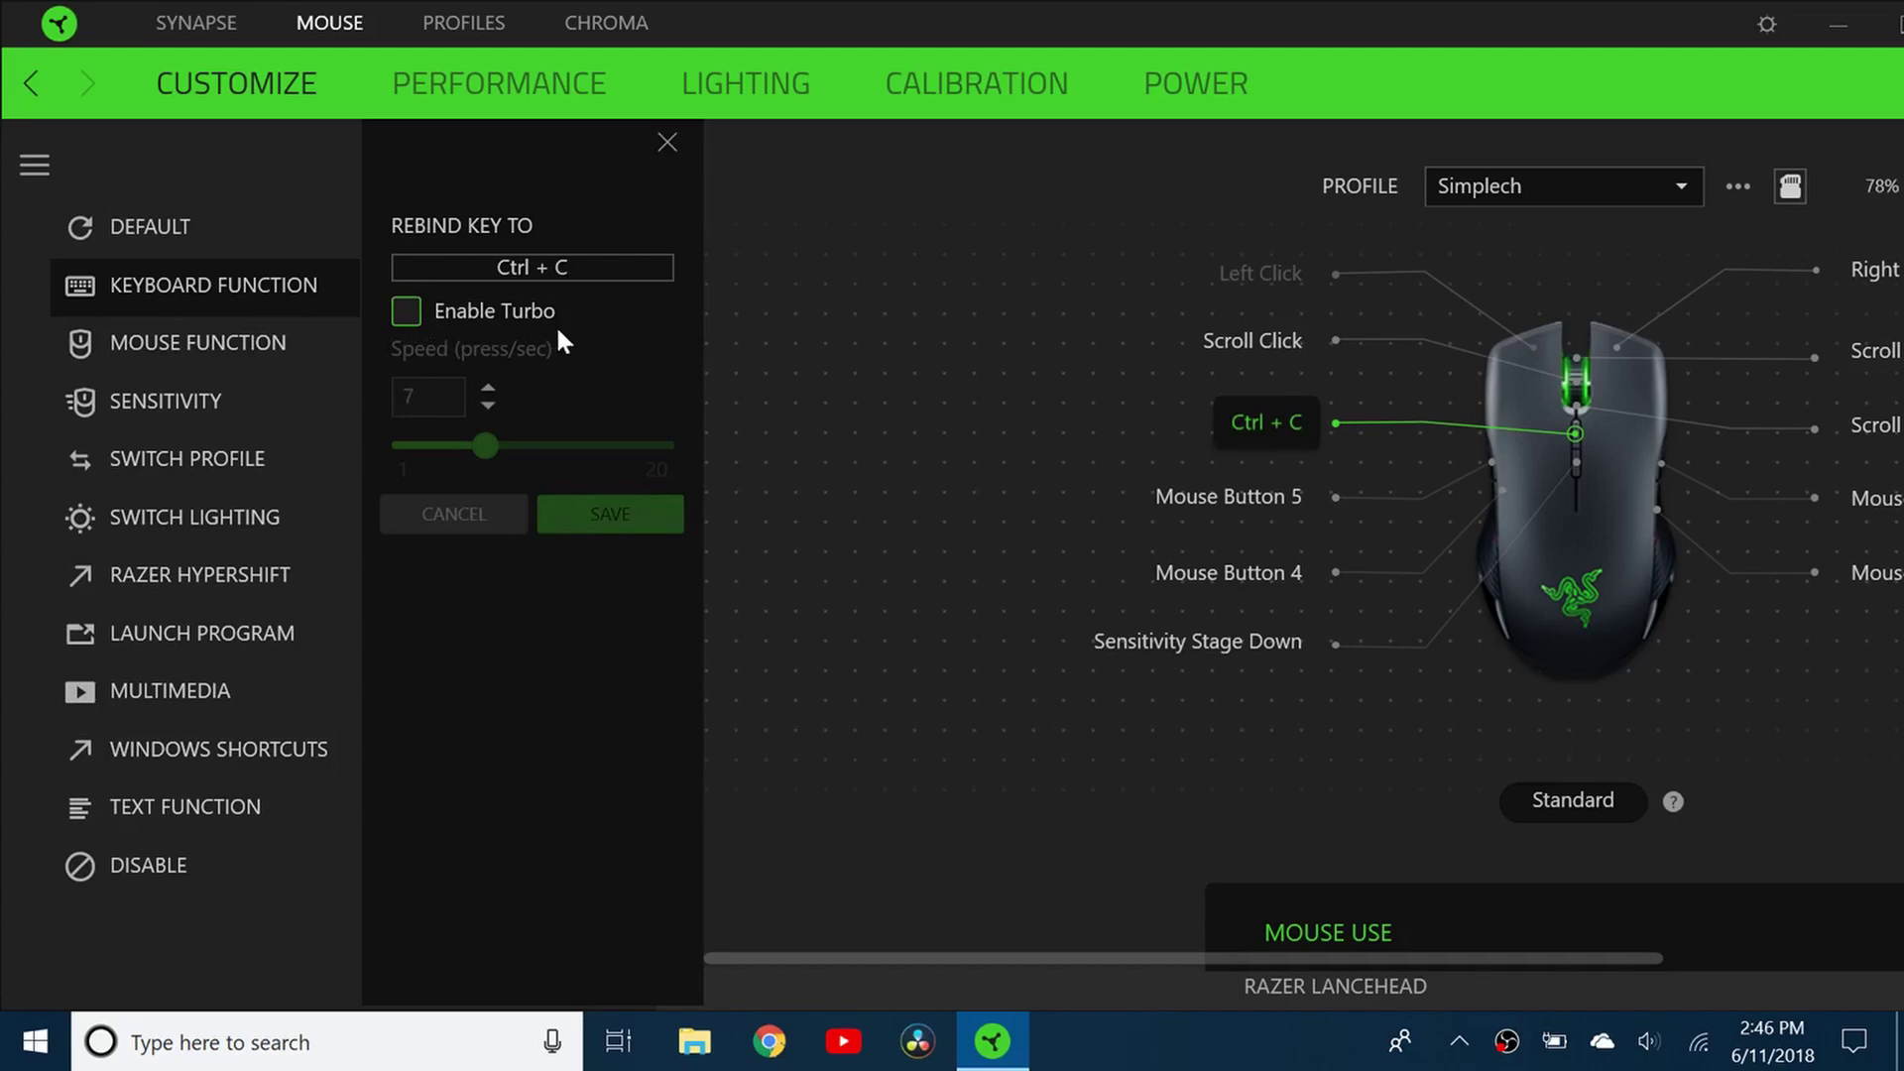
Rebind Sensitivity Stage Down to Ctrl + V as a keyboard function and save it.
left_click(1248, 644)
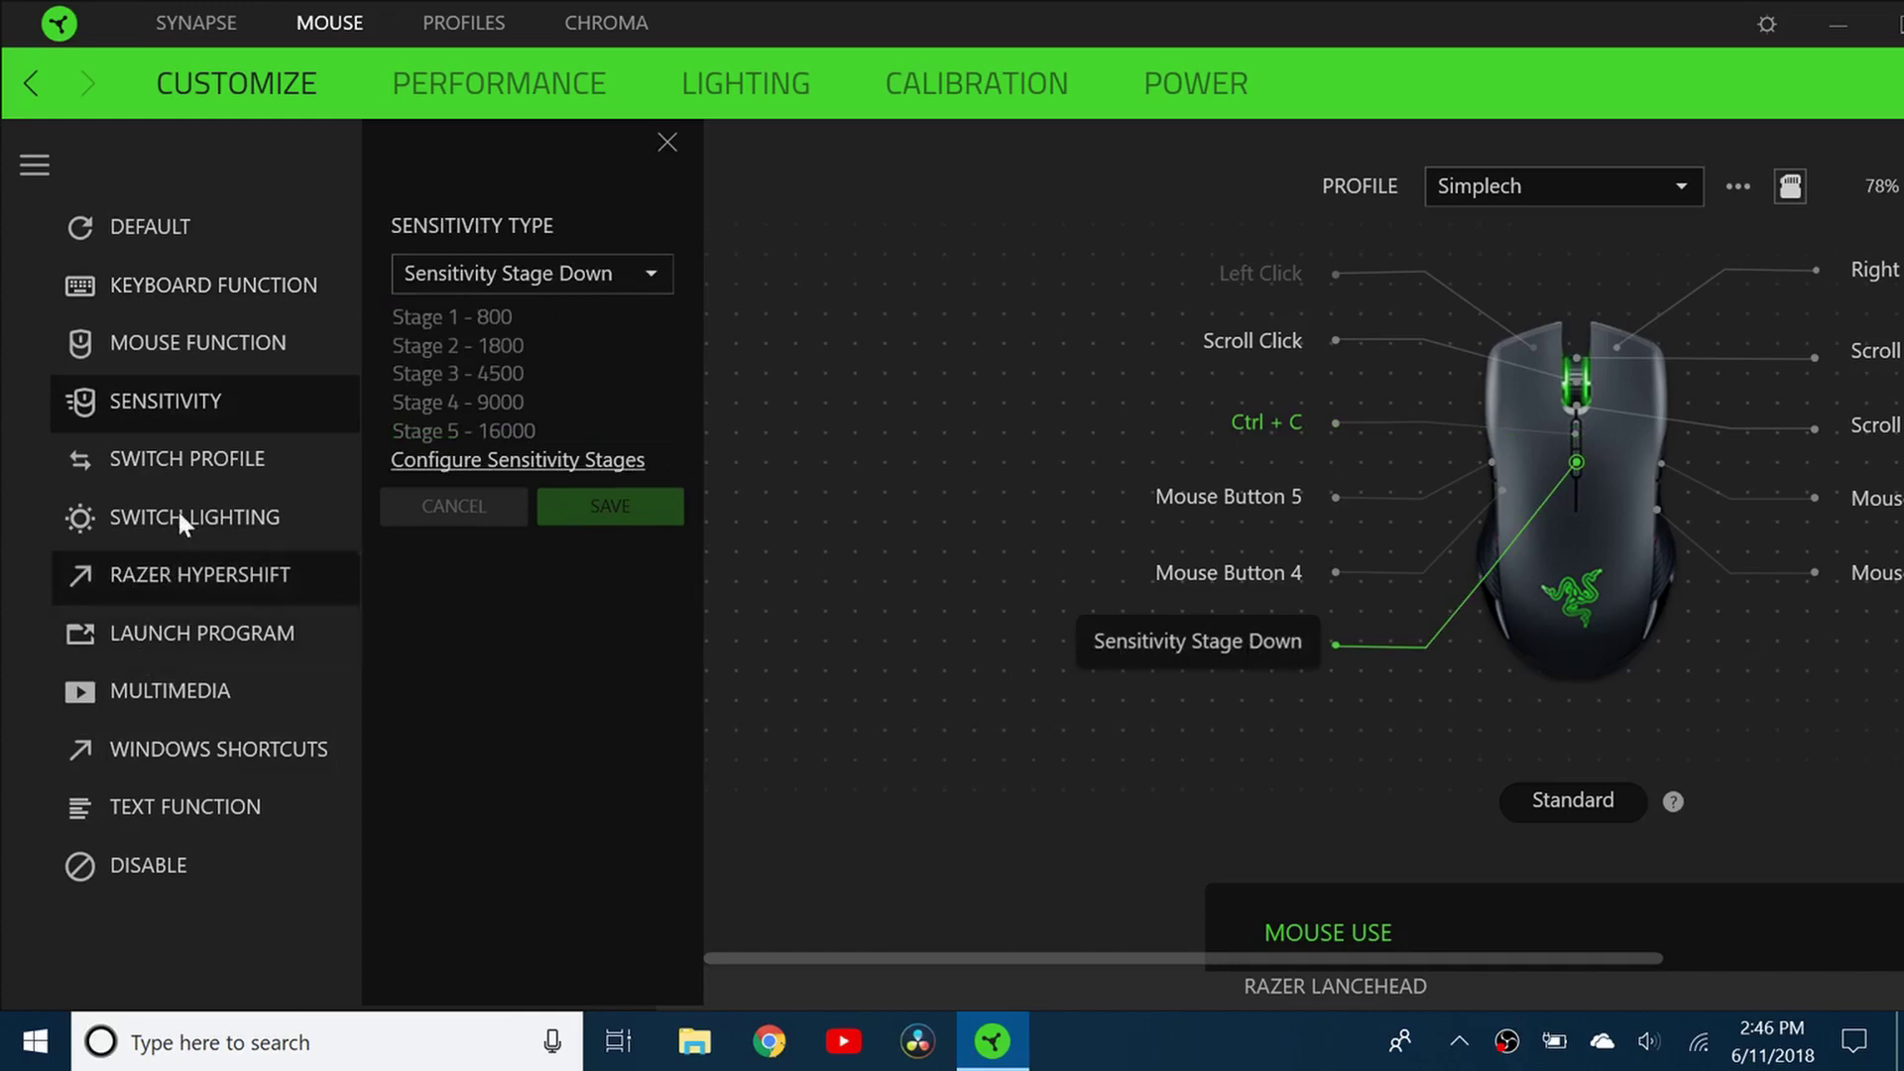
left_click(235, 309)
key("ctrl+v")
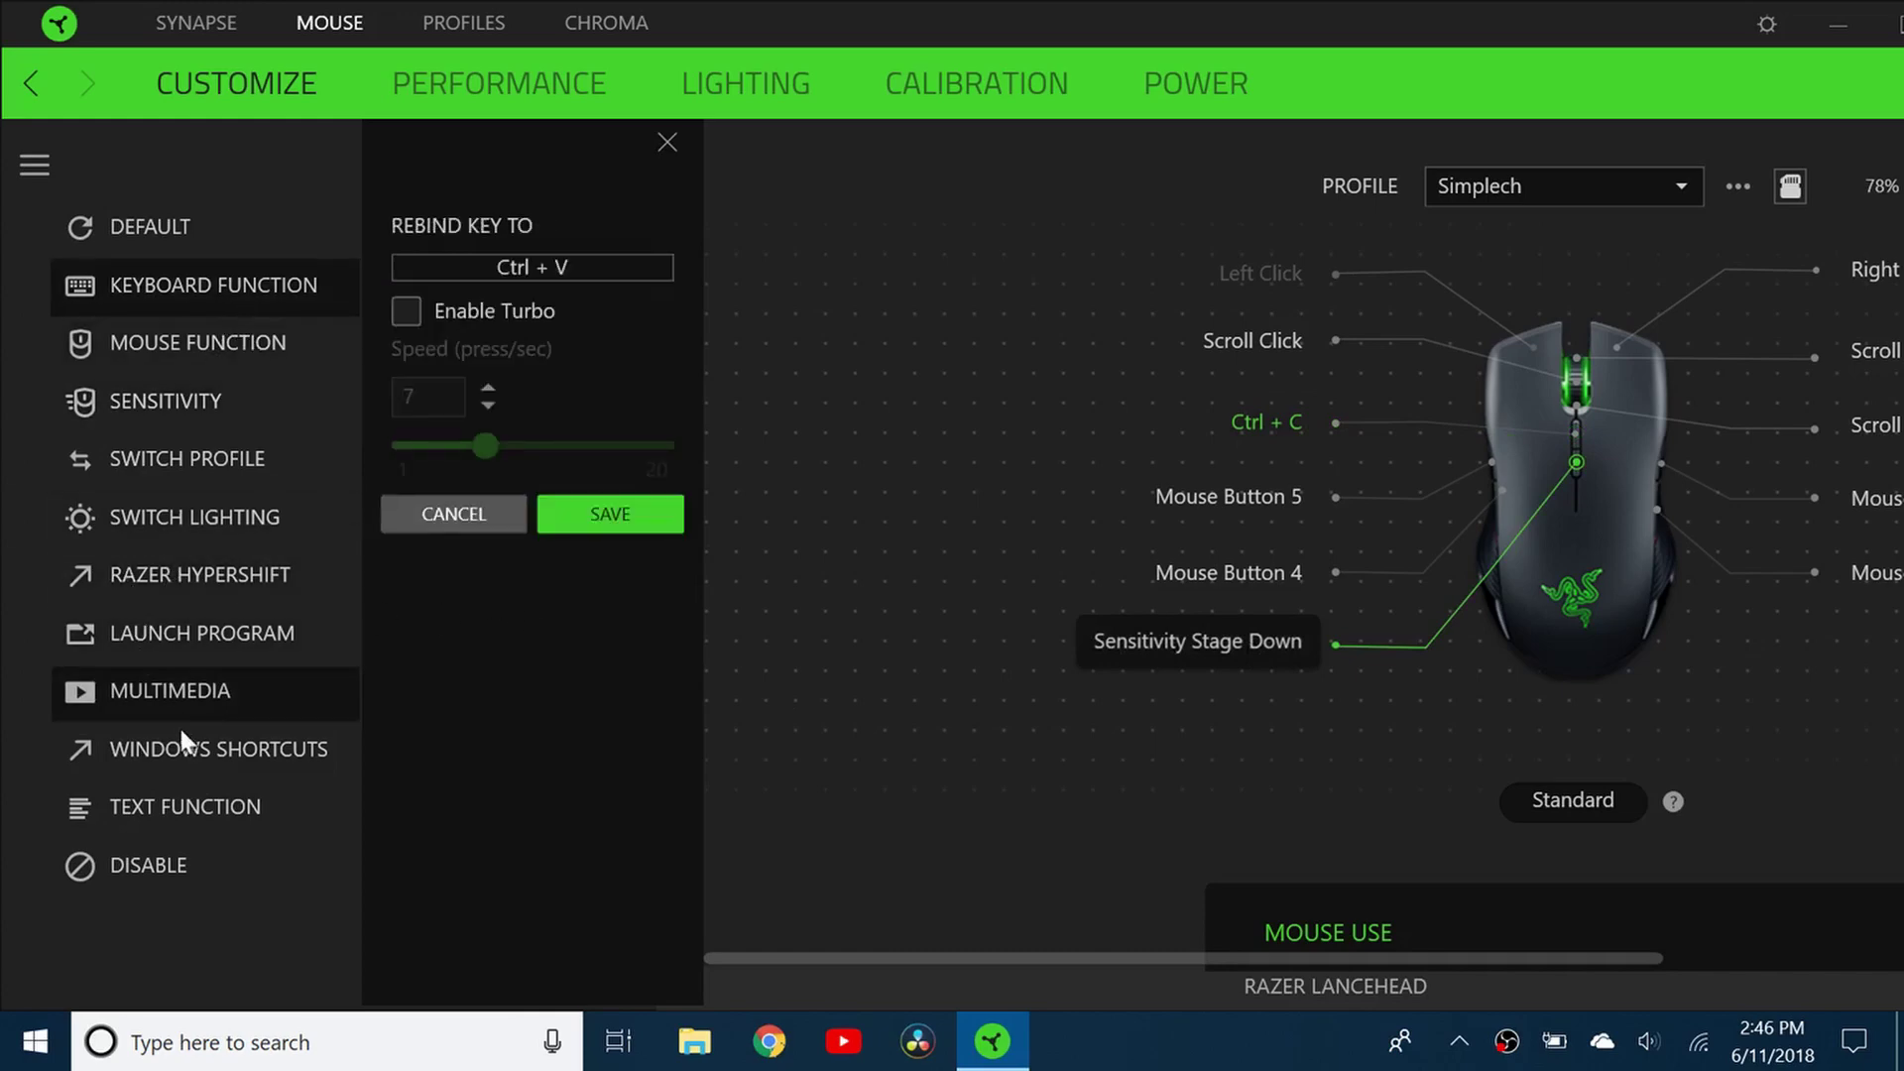
left_click(194, 759)
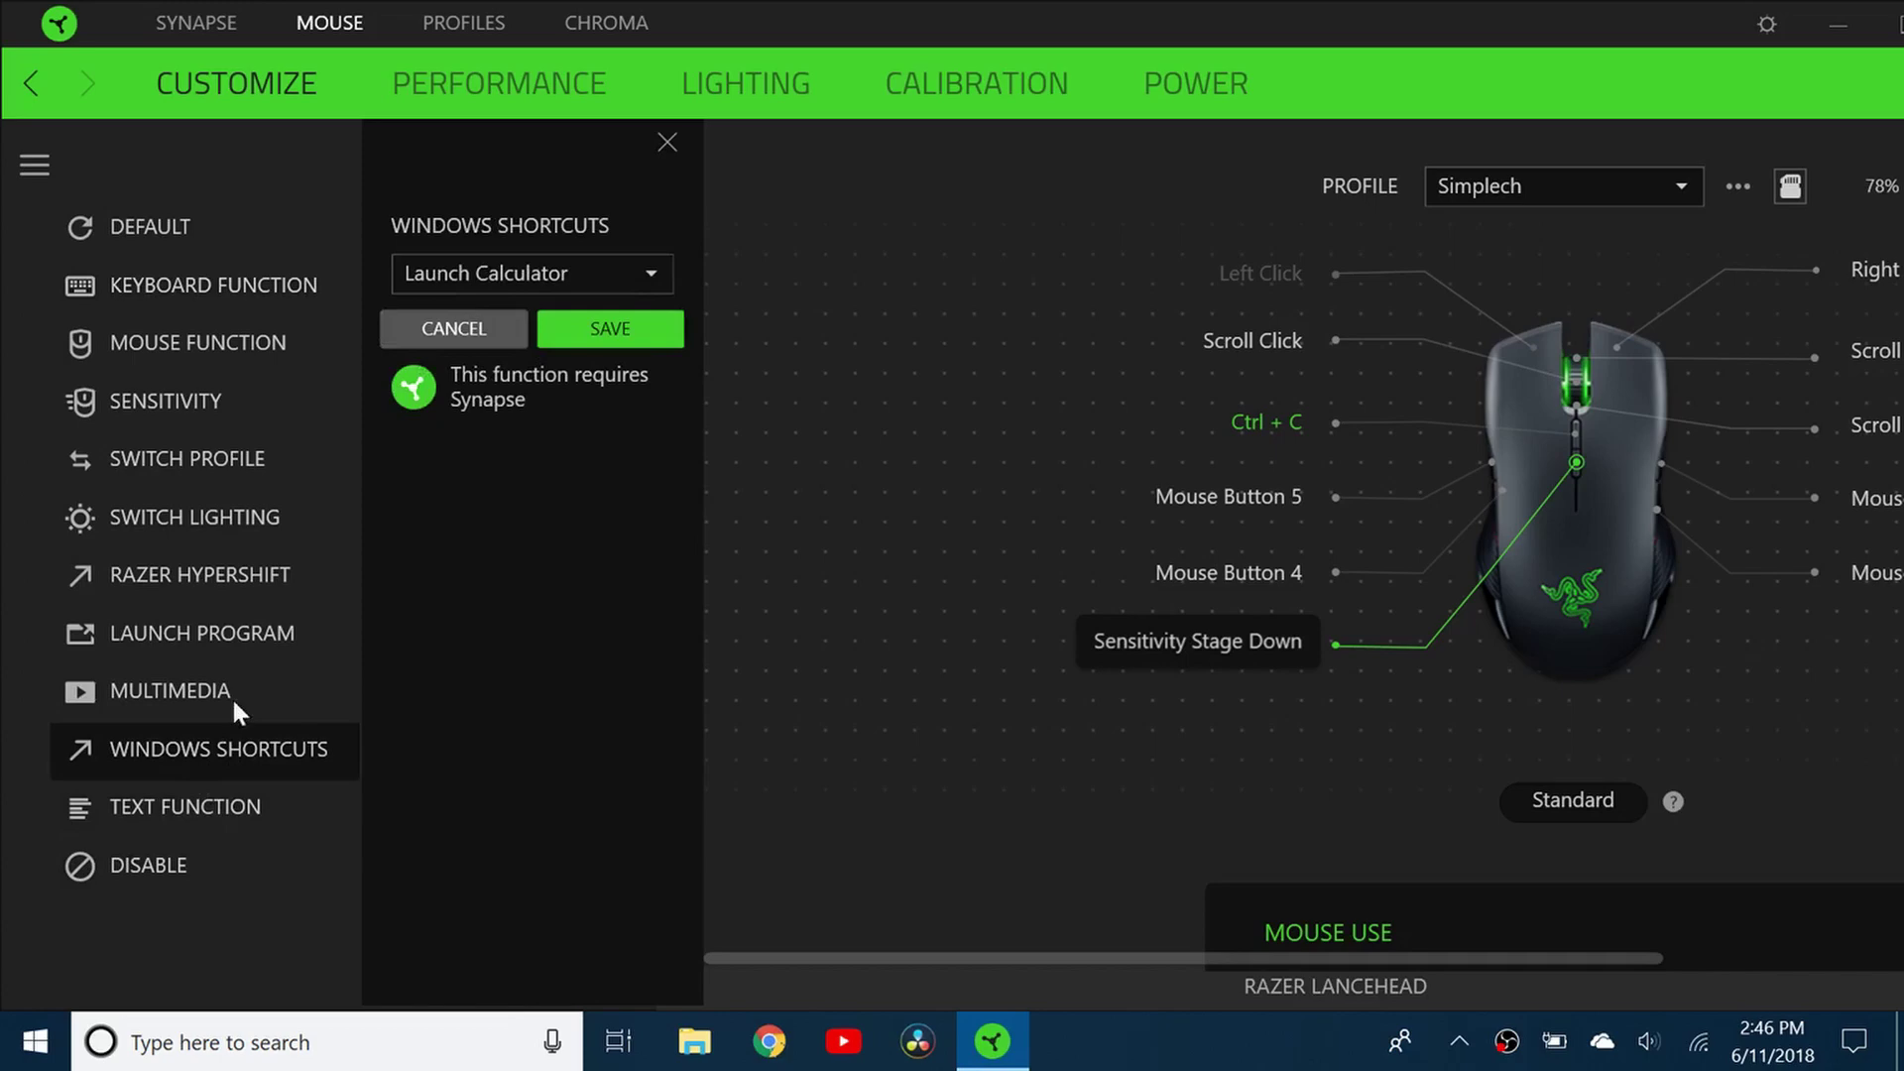
left_click(544, 278)
scroll(412, 557, "down", 3)
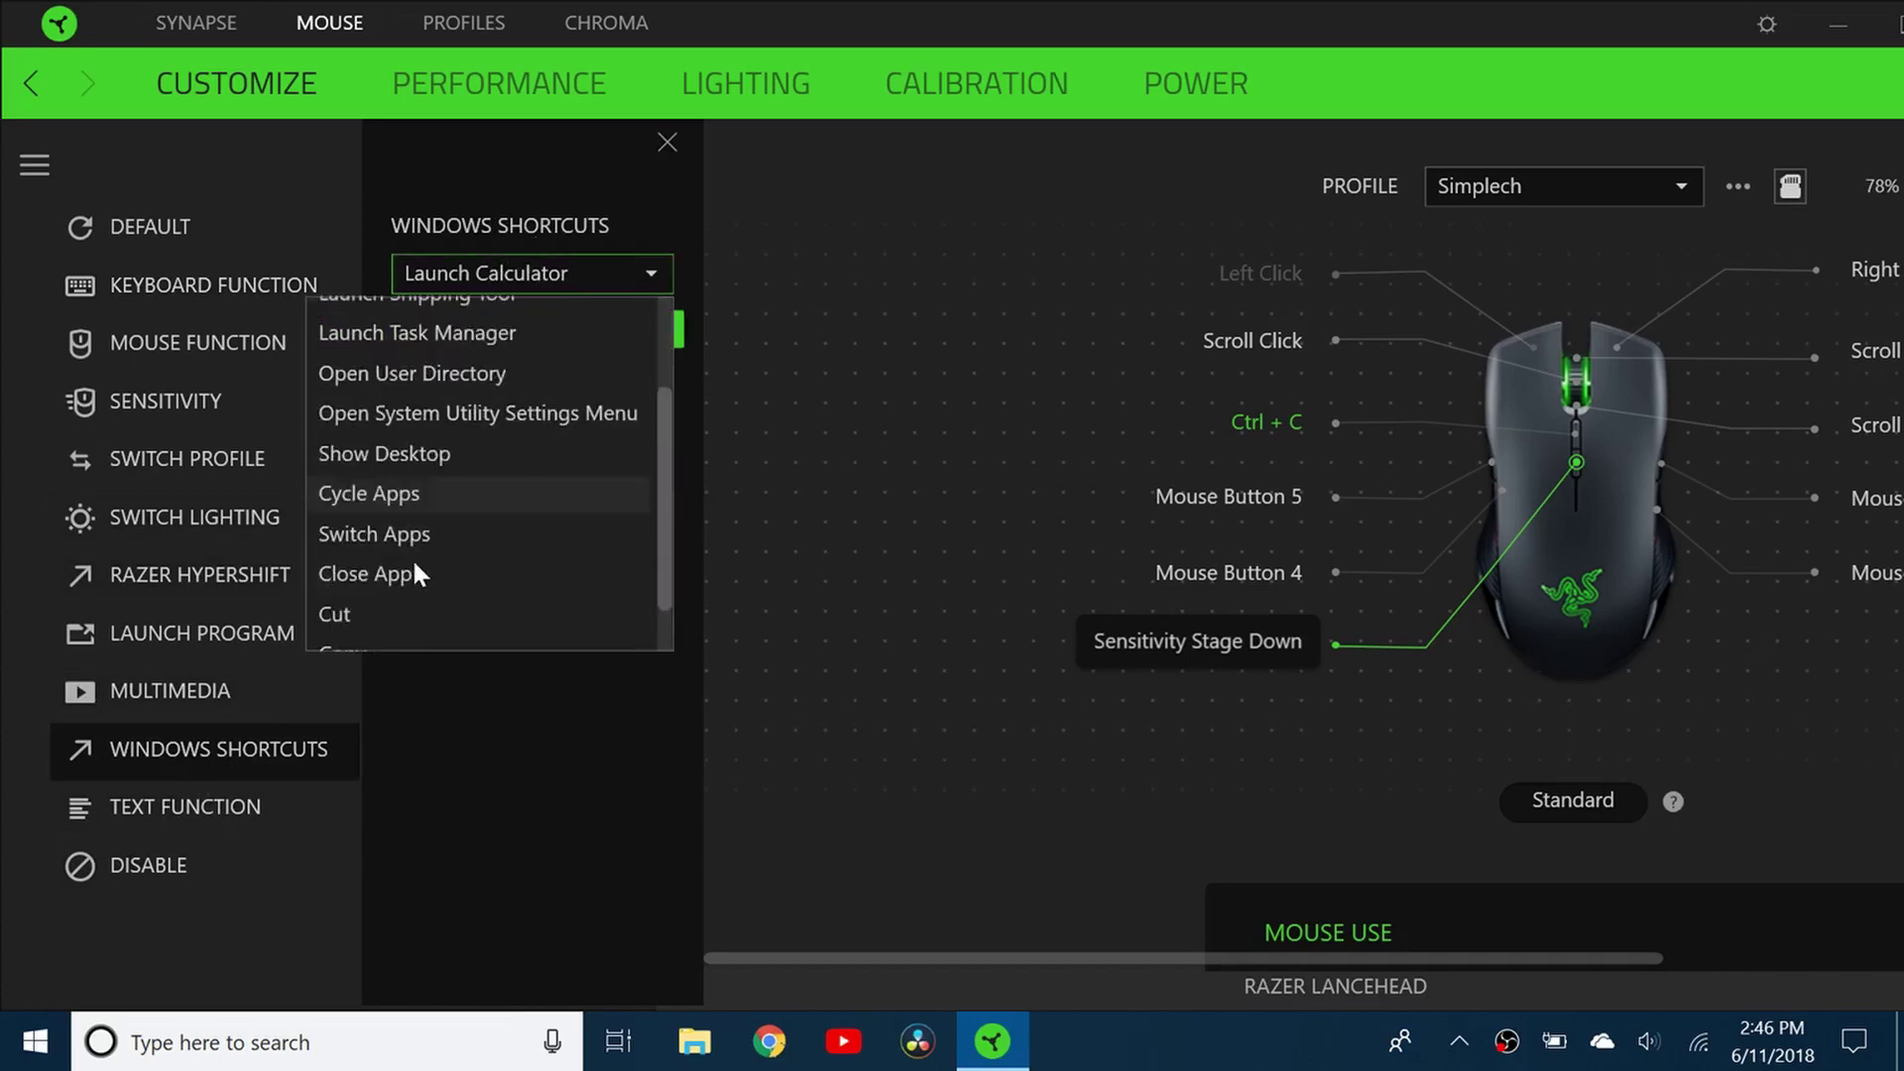
left_click(581, 827)
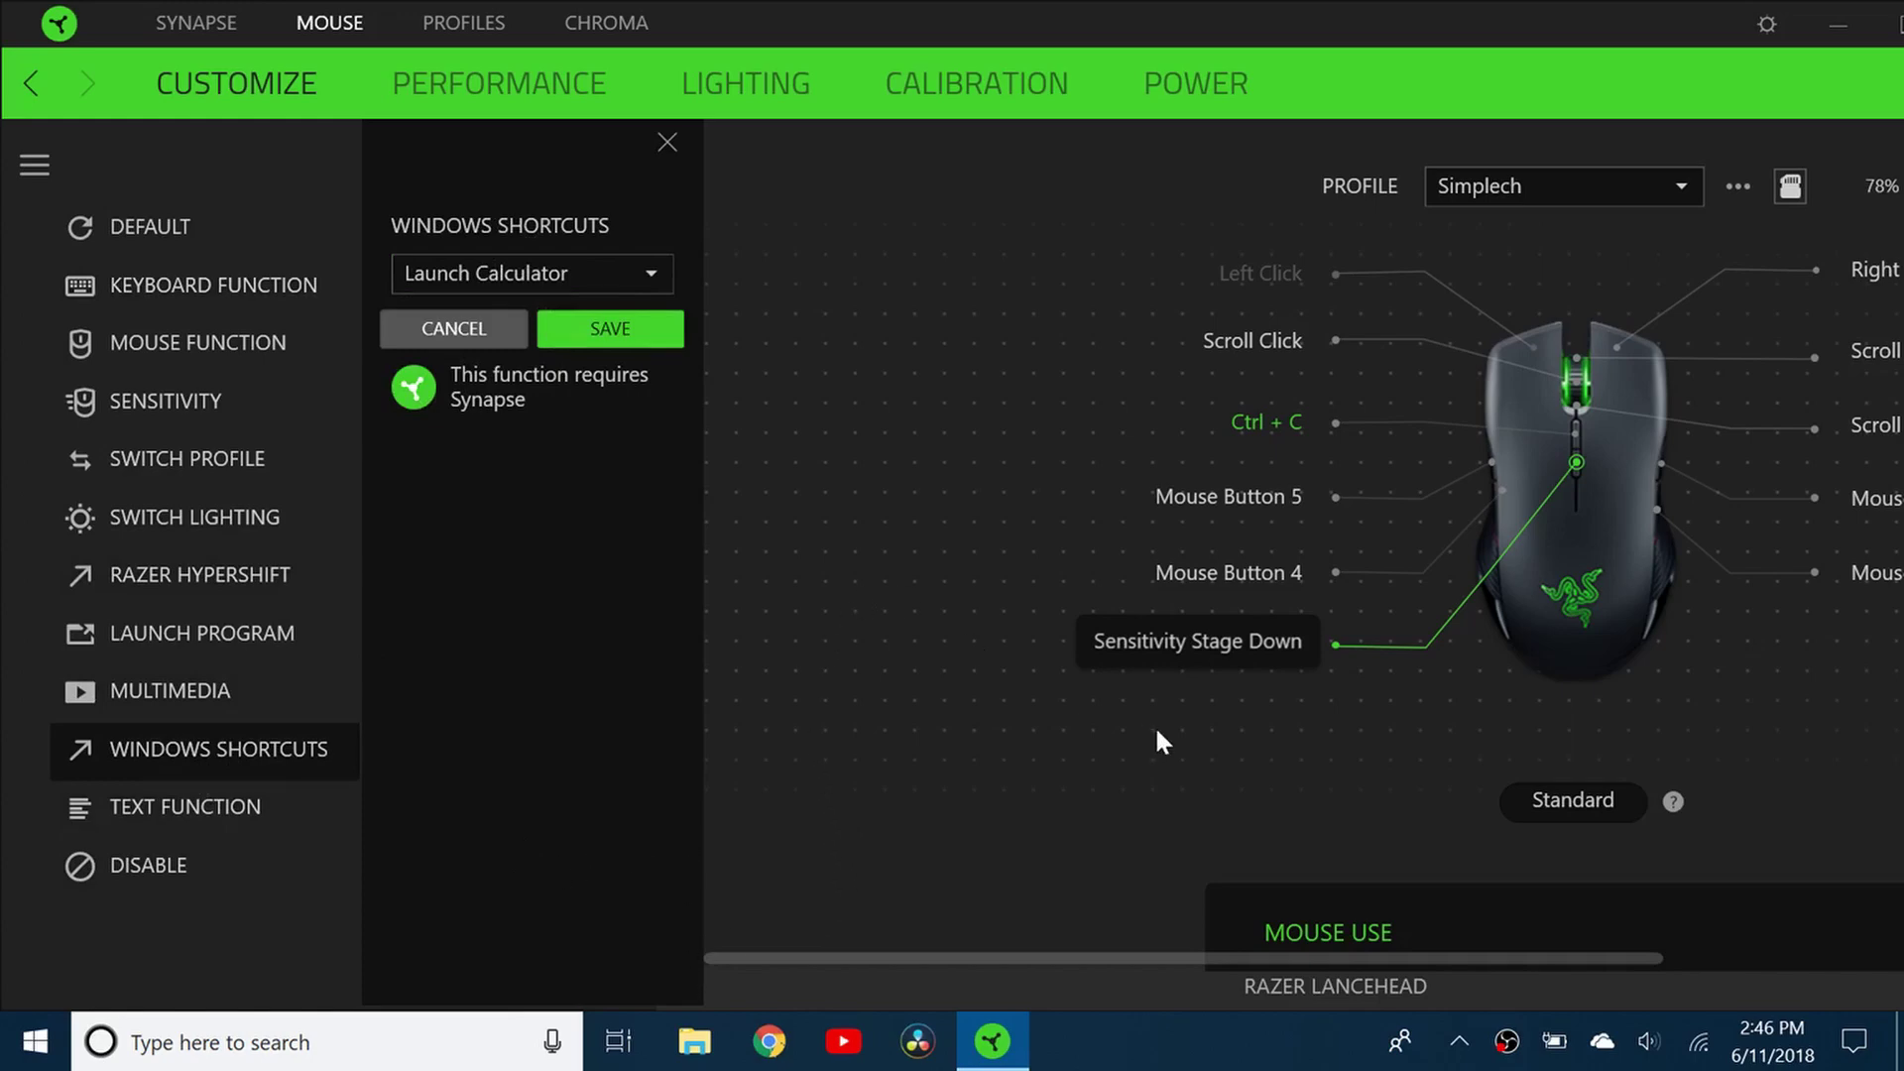
left_click(189, 290)
key("ctrl+v")
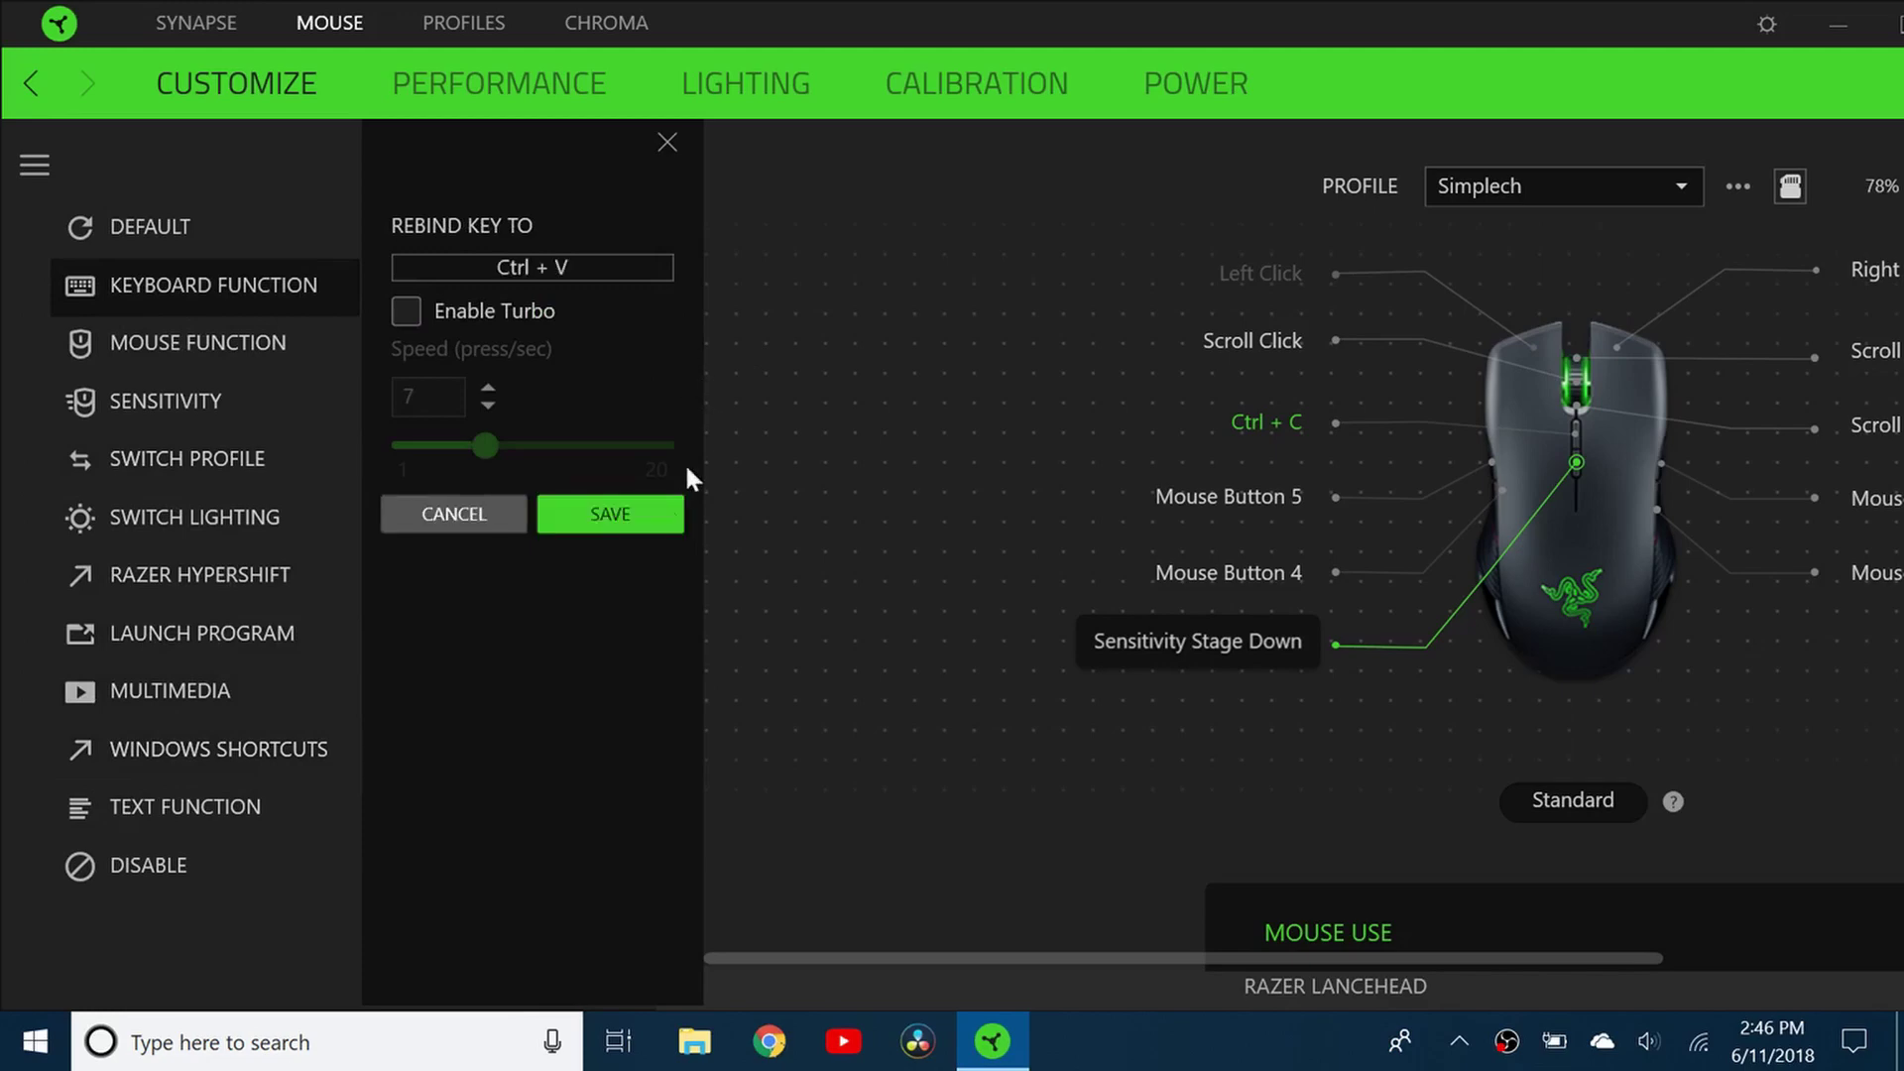
left_click(639, 511)
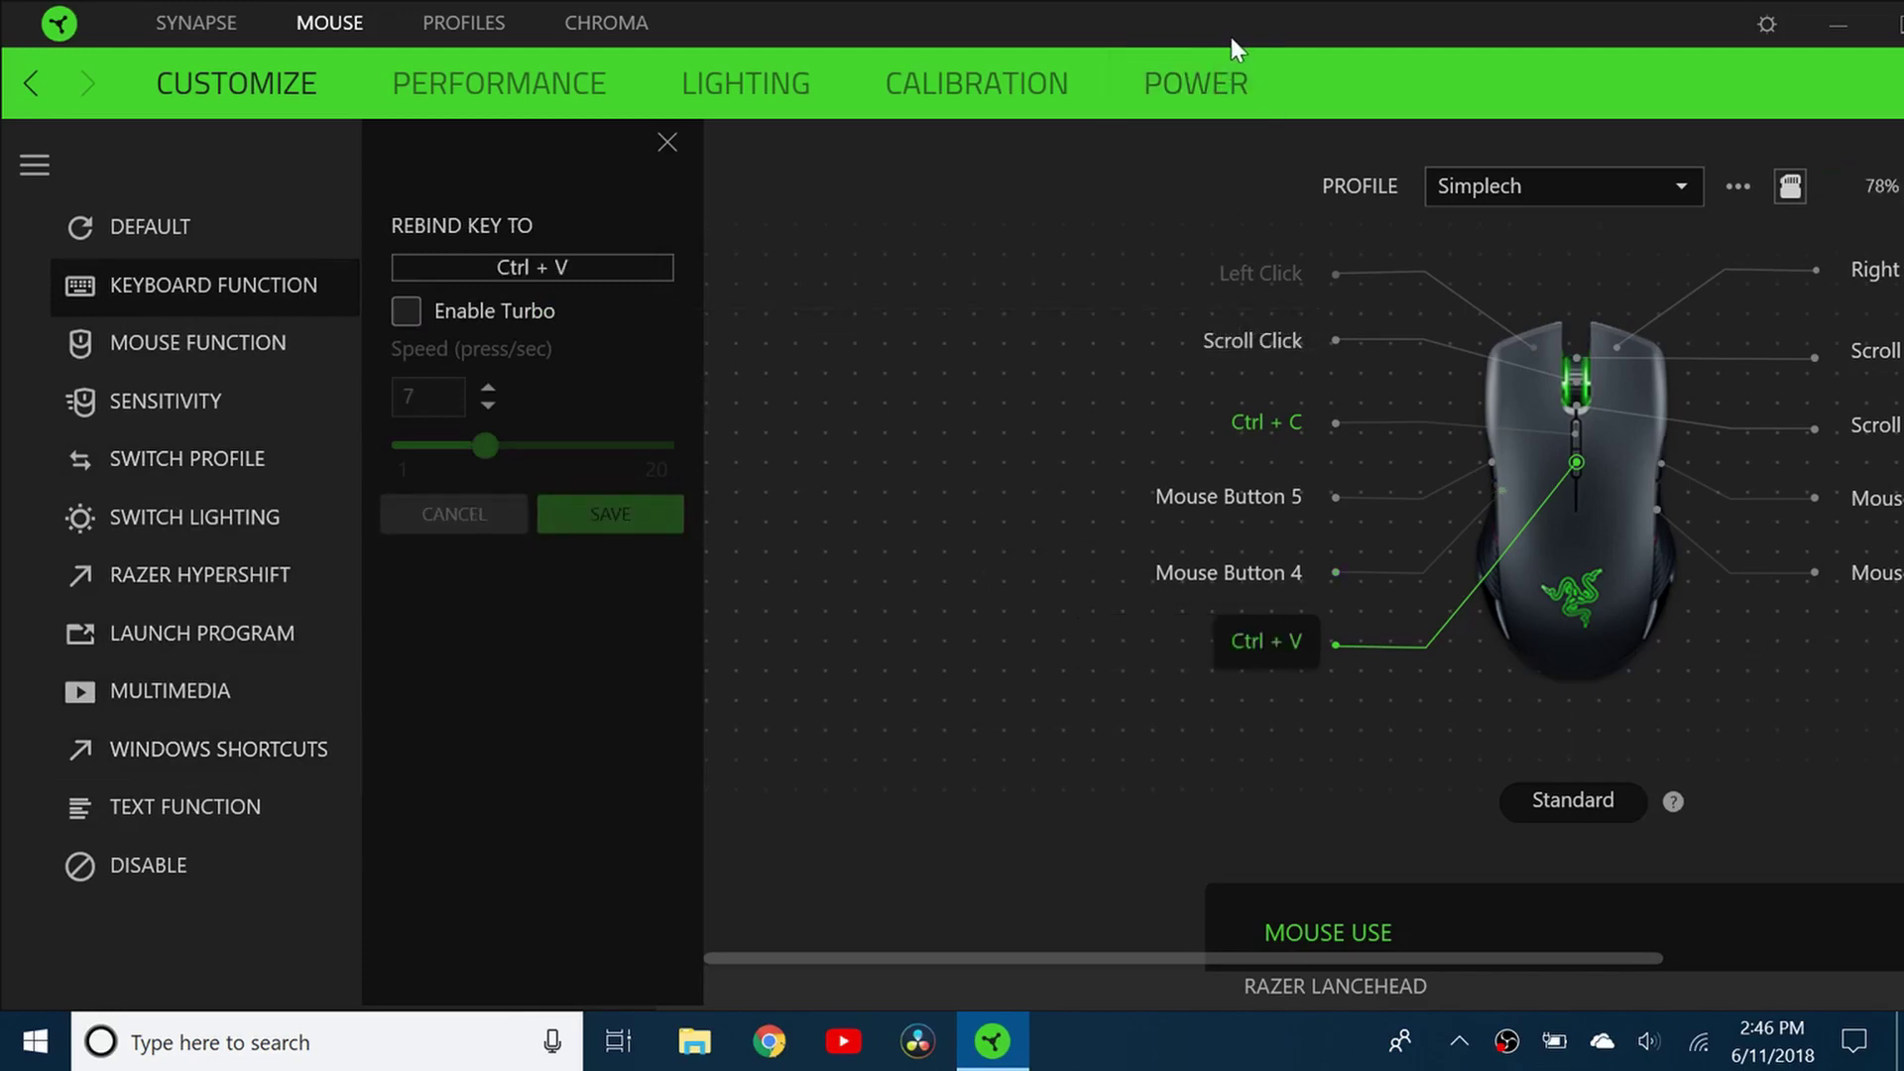
Assign Razer Hypershift to the right-side Mouse Button 4 and save.
left_click_drag(1233, 33, 1129, 34)
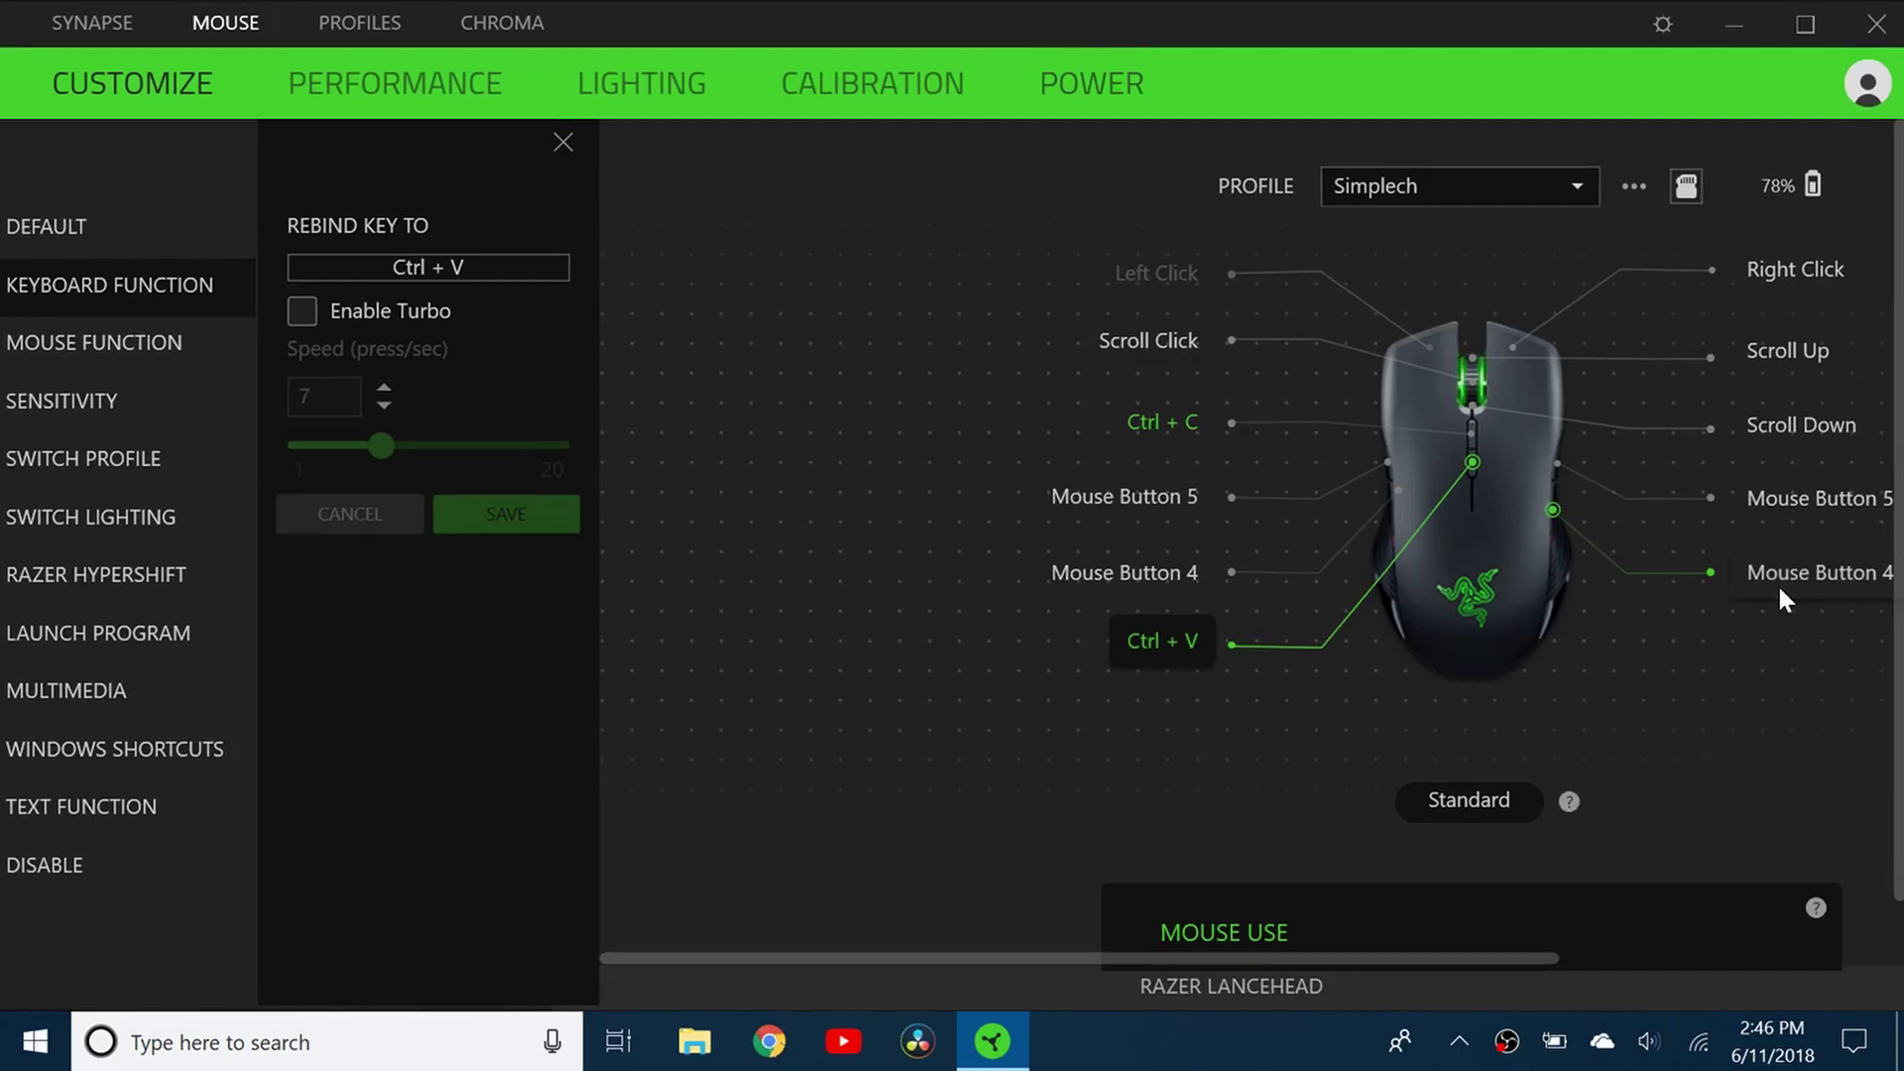
left_click(1777, 583)
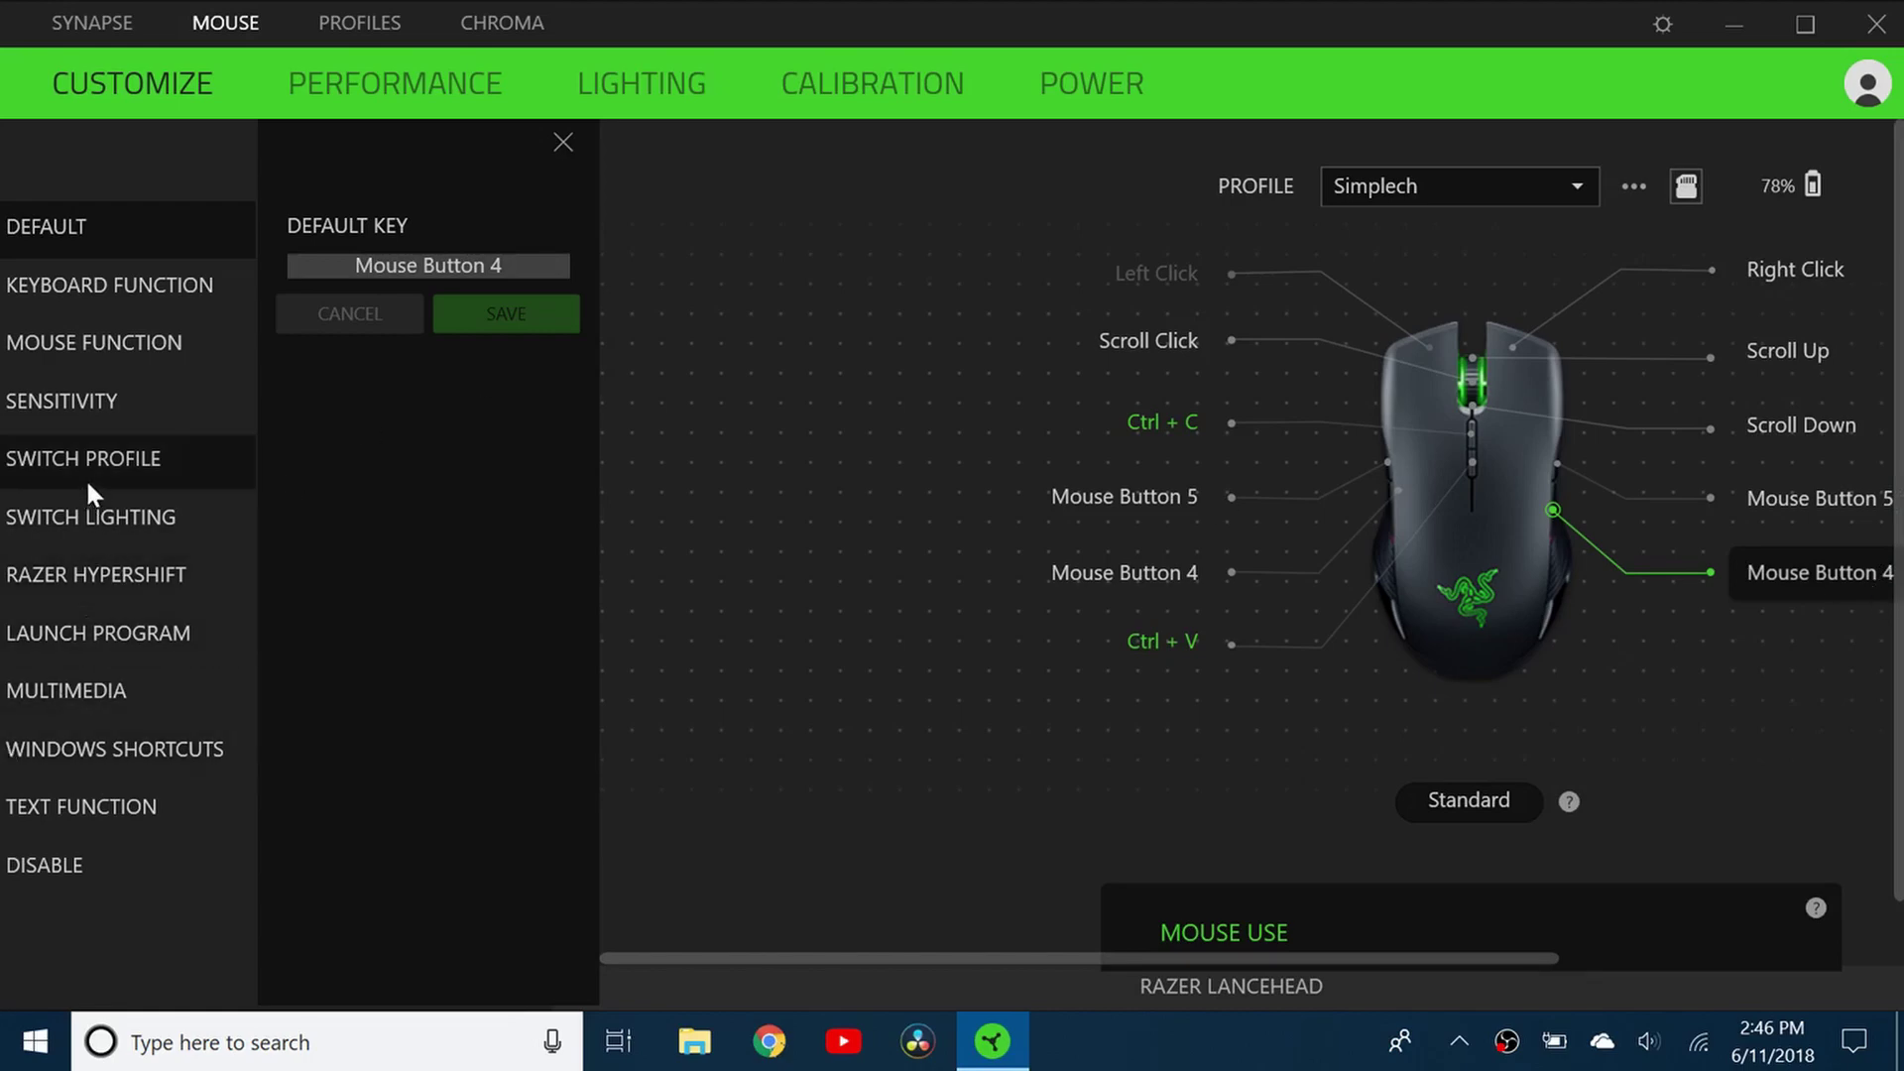
left_click(68, 585)
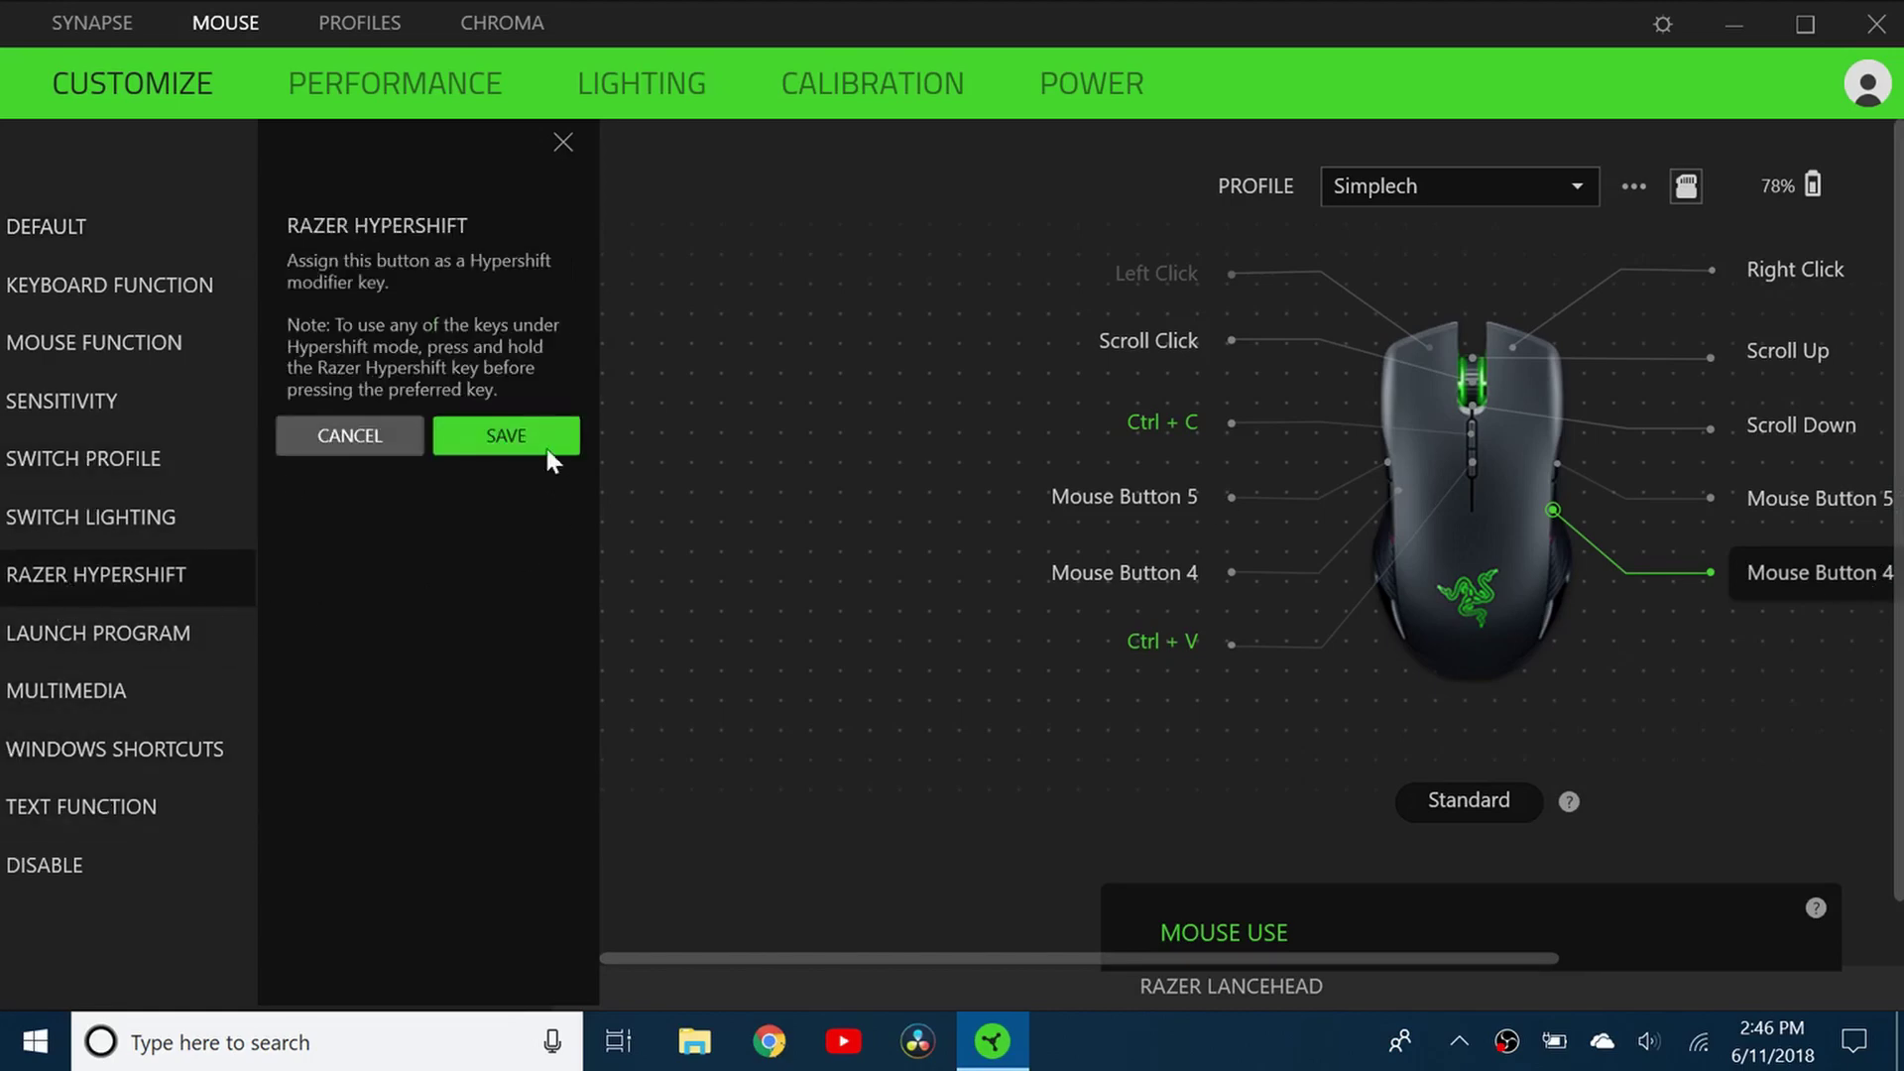
left_click(533, 433)
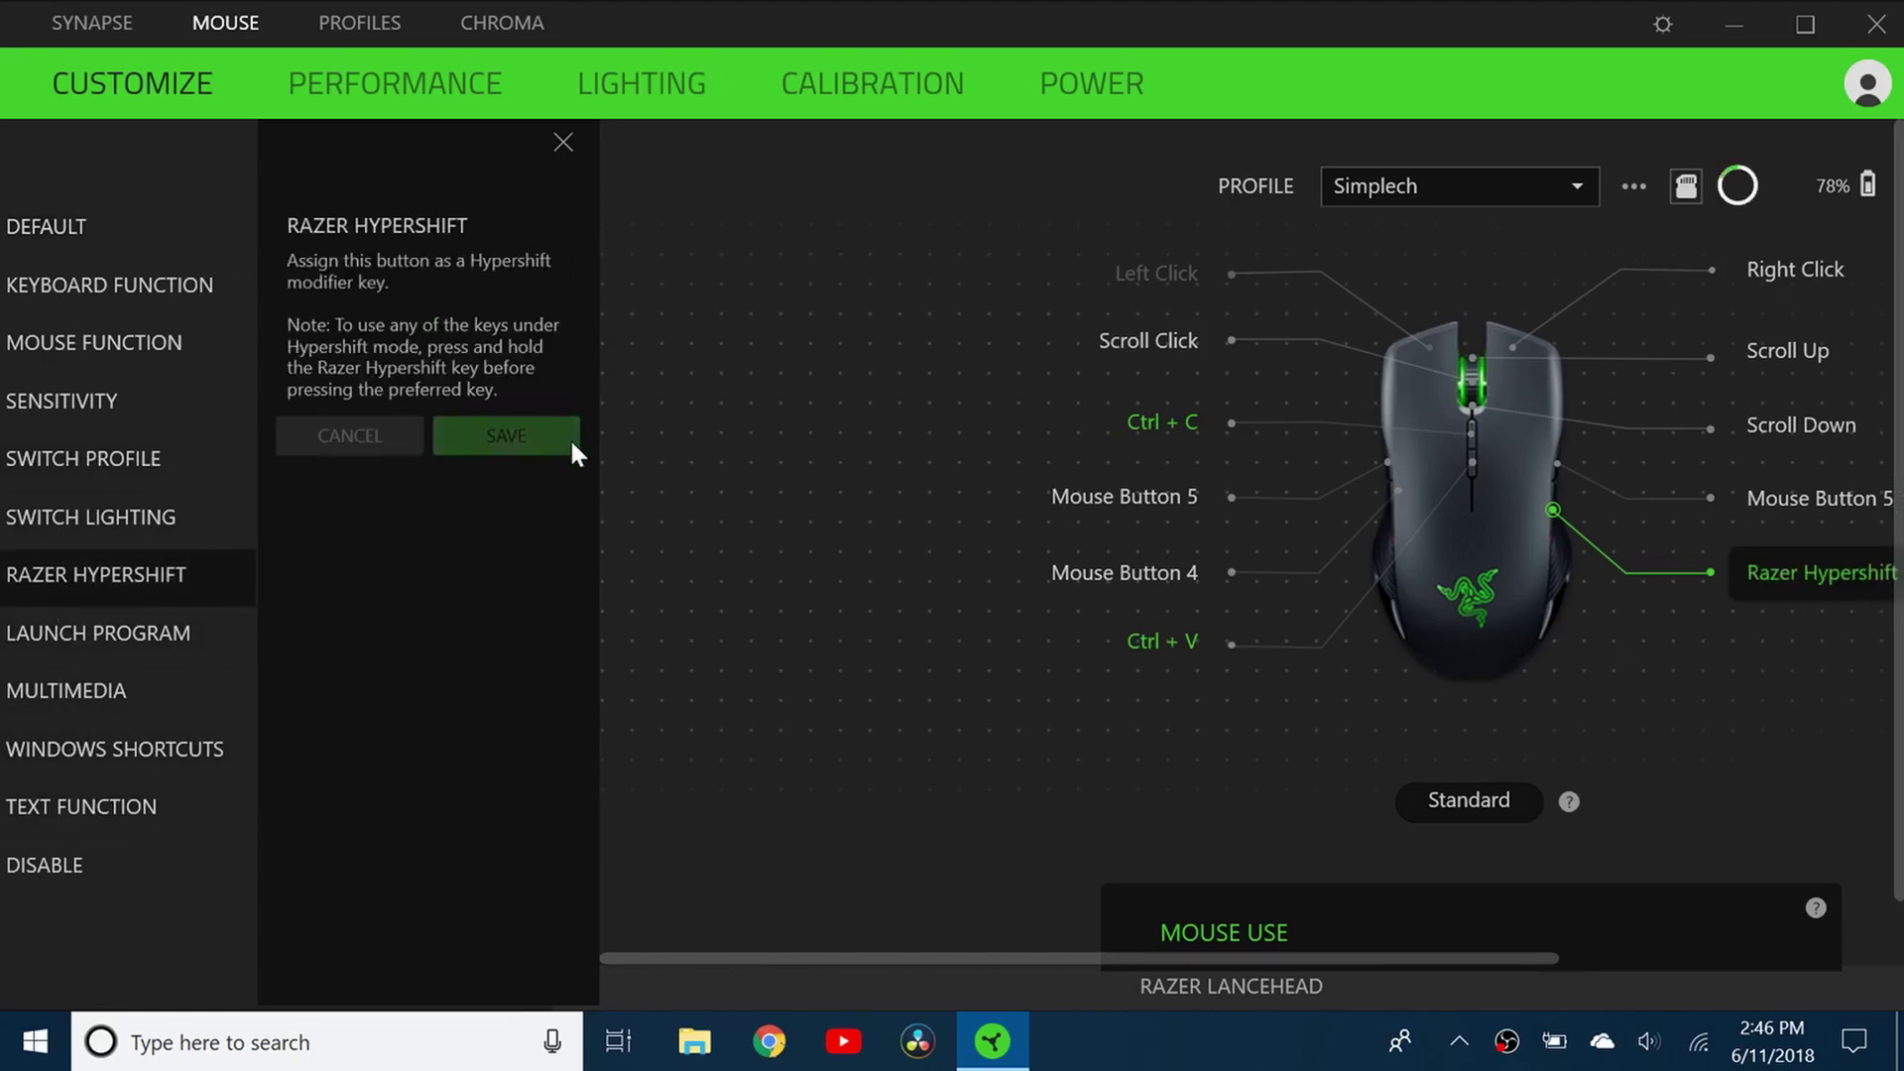
Rebind the right-side Mouse Button 5 to Shift + Ctrl + T and save.
left_click(1805, 491)
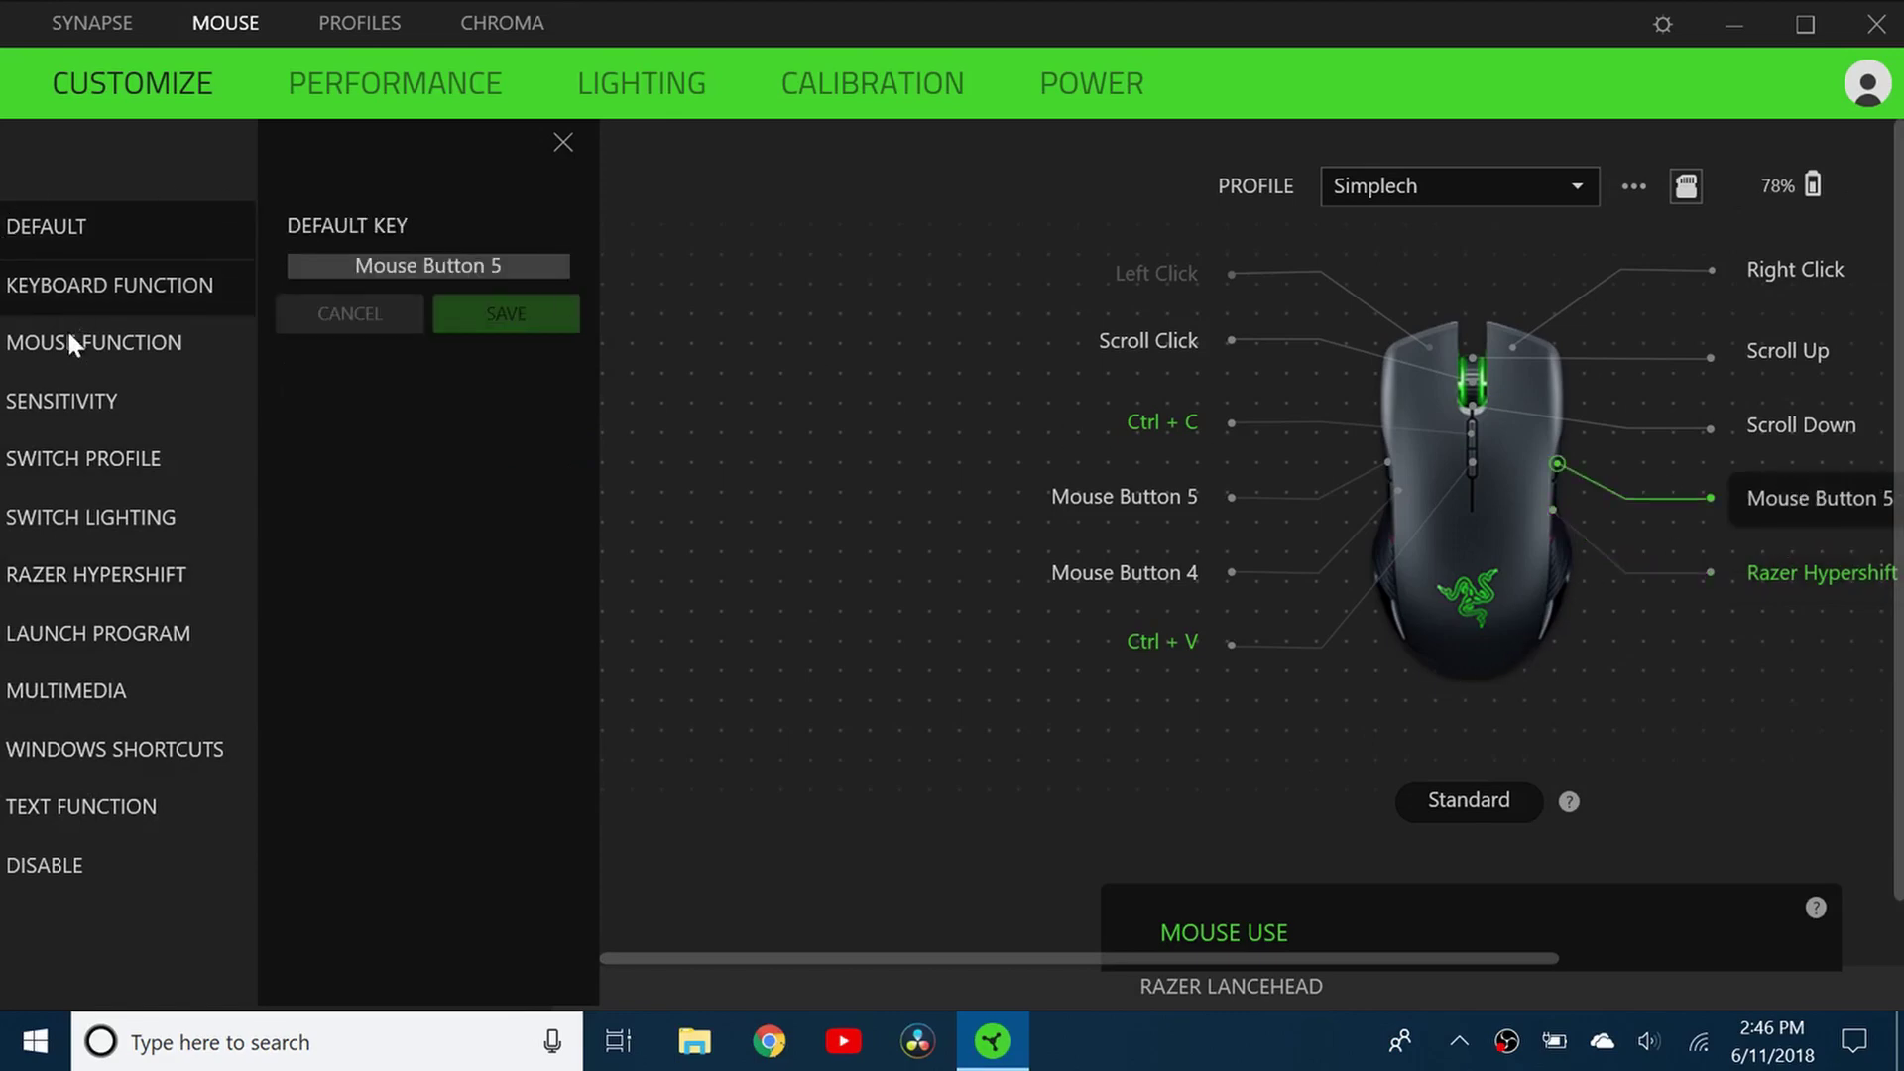
left_click(105, 298)
key("ctrl+shift")
key("ctrl+shift+t")
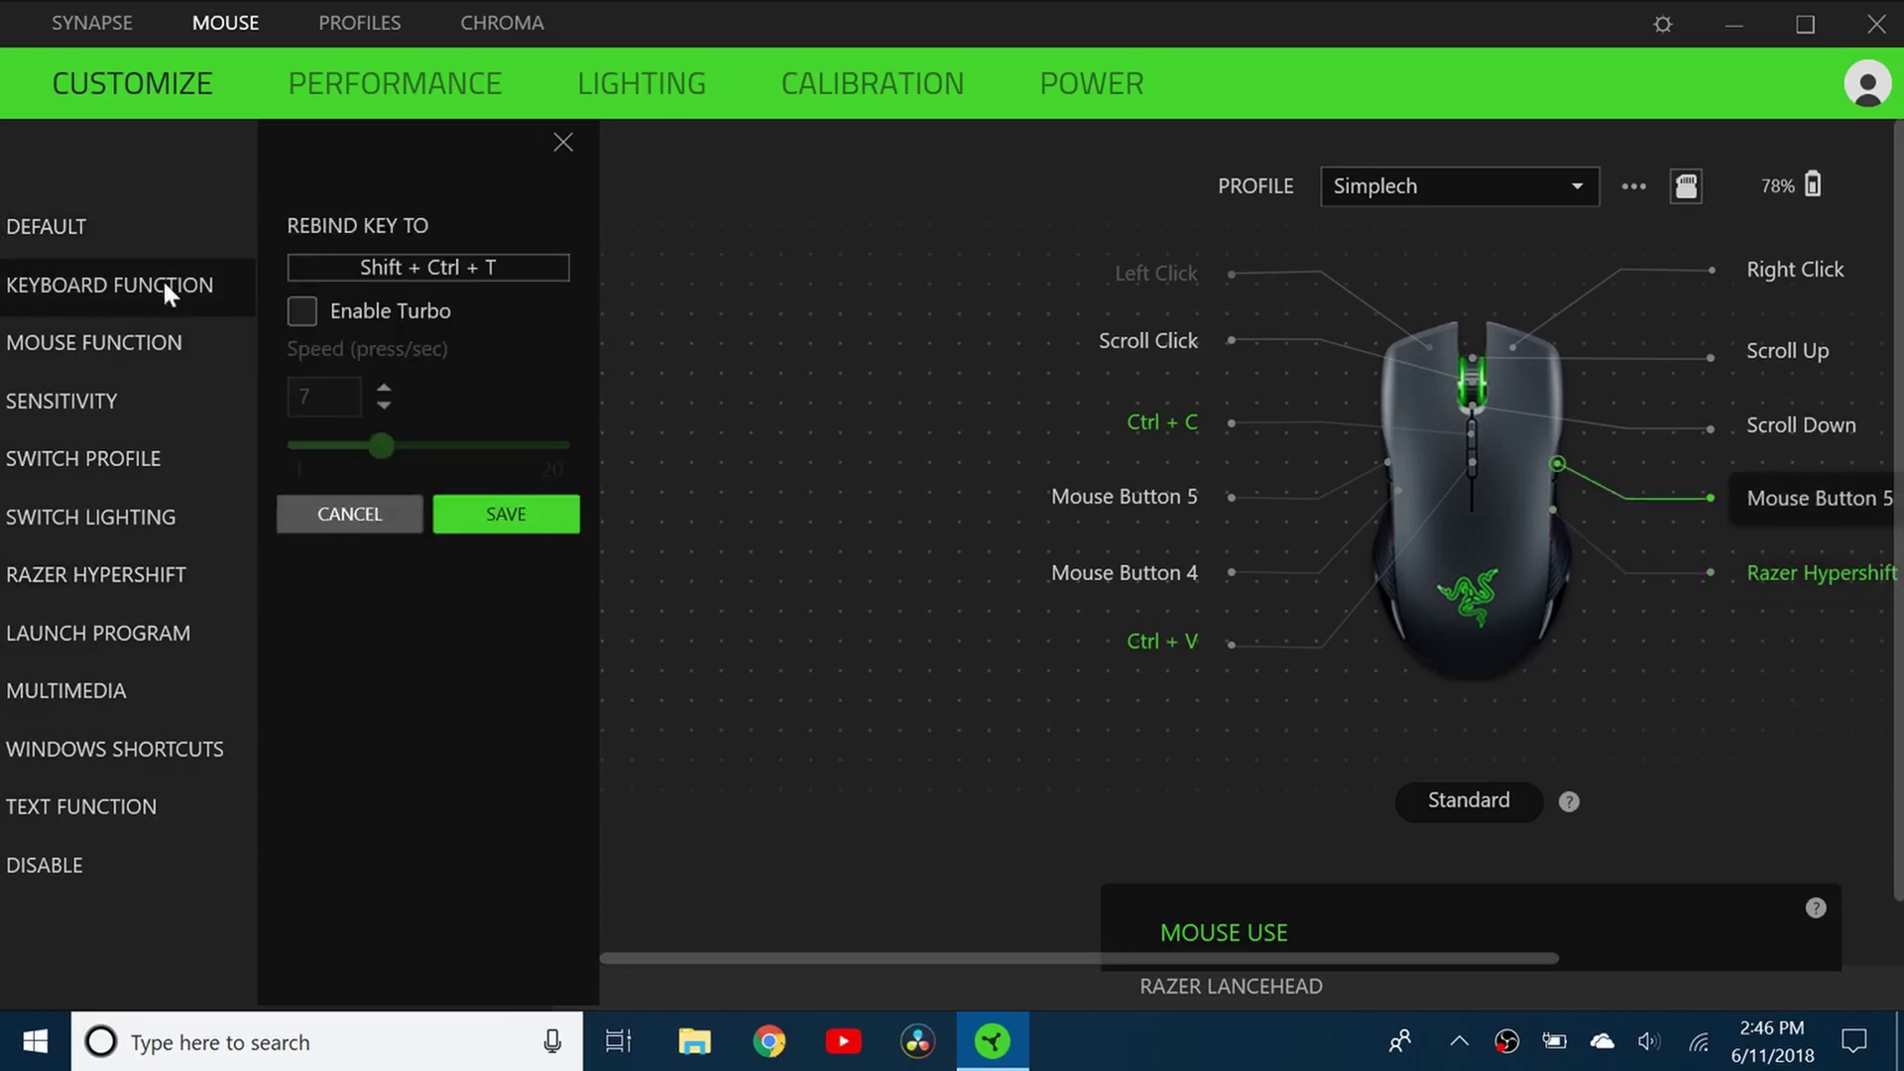
left_click(547, 523)
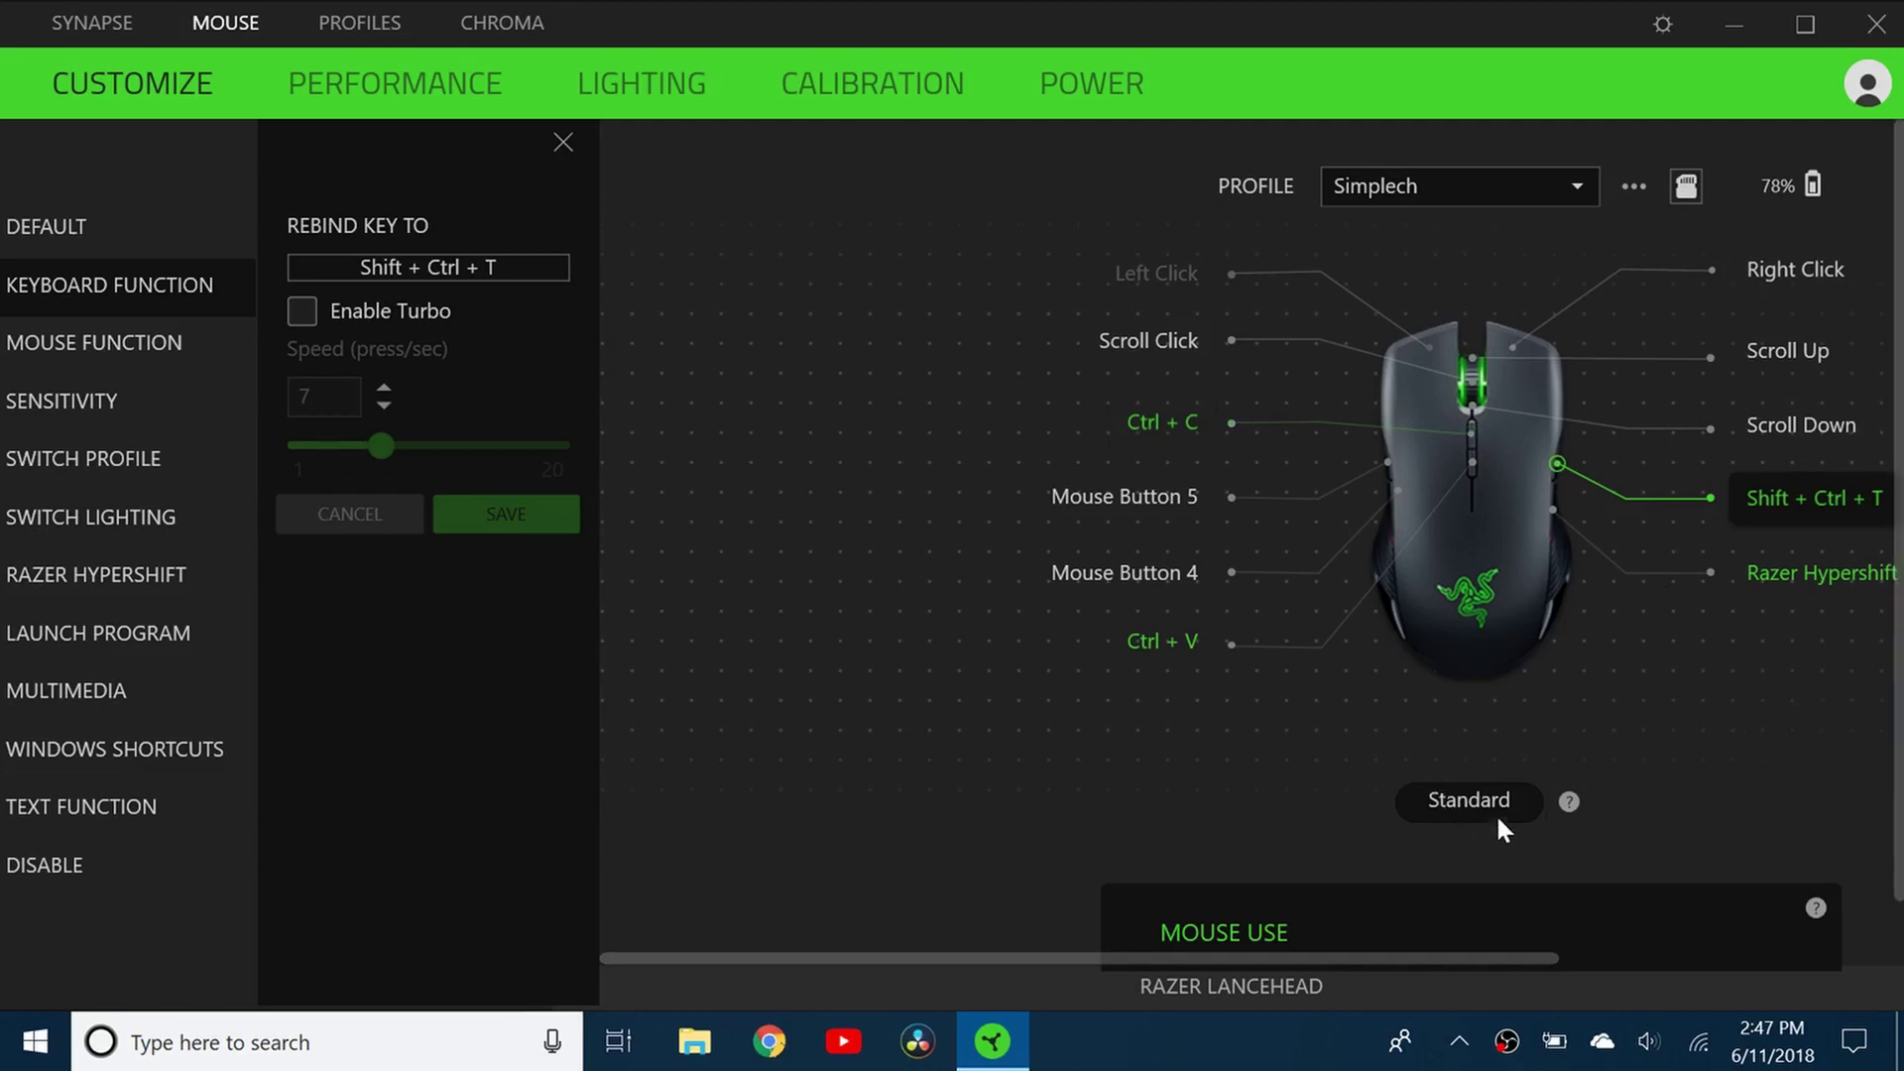
Toggle the button view from Standard to the Hypershift assignment layer.
left_click(1816, 580)
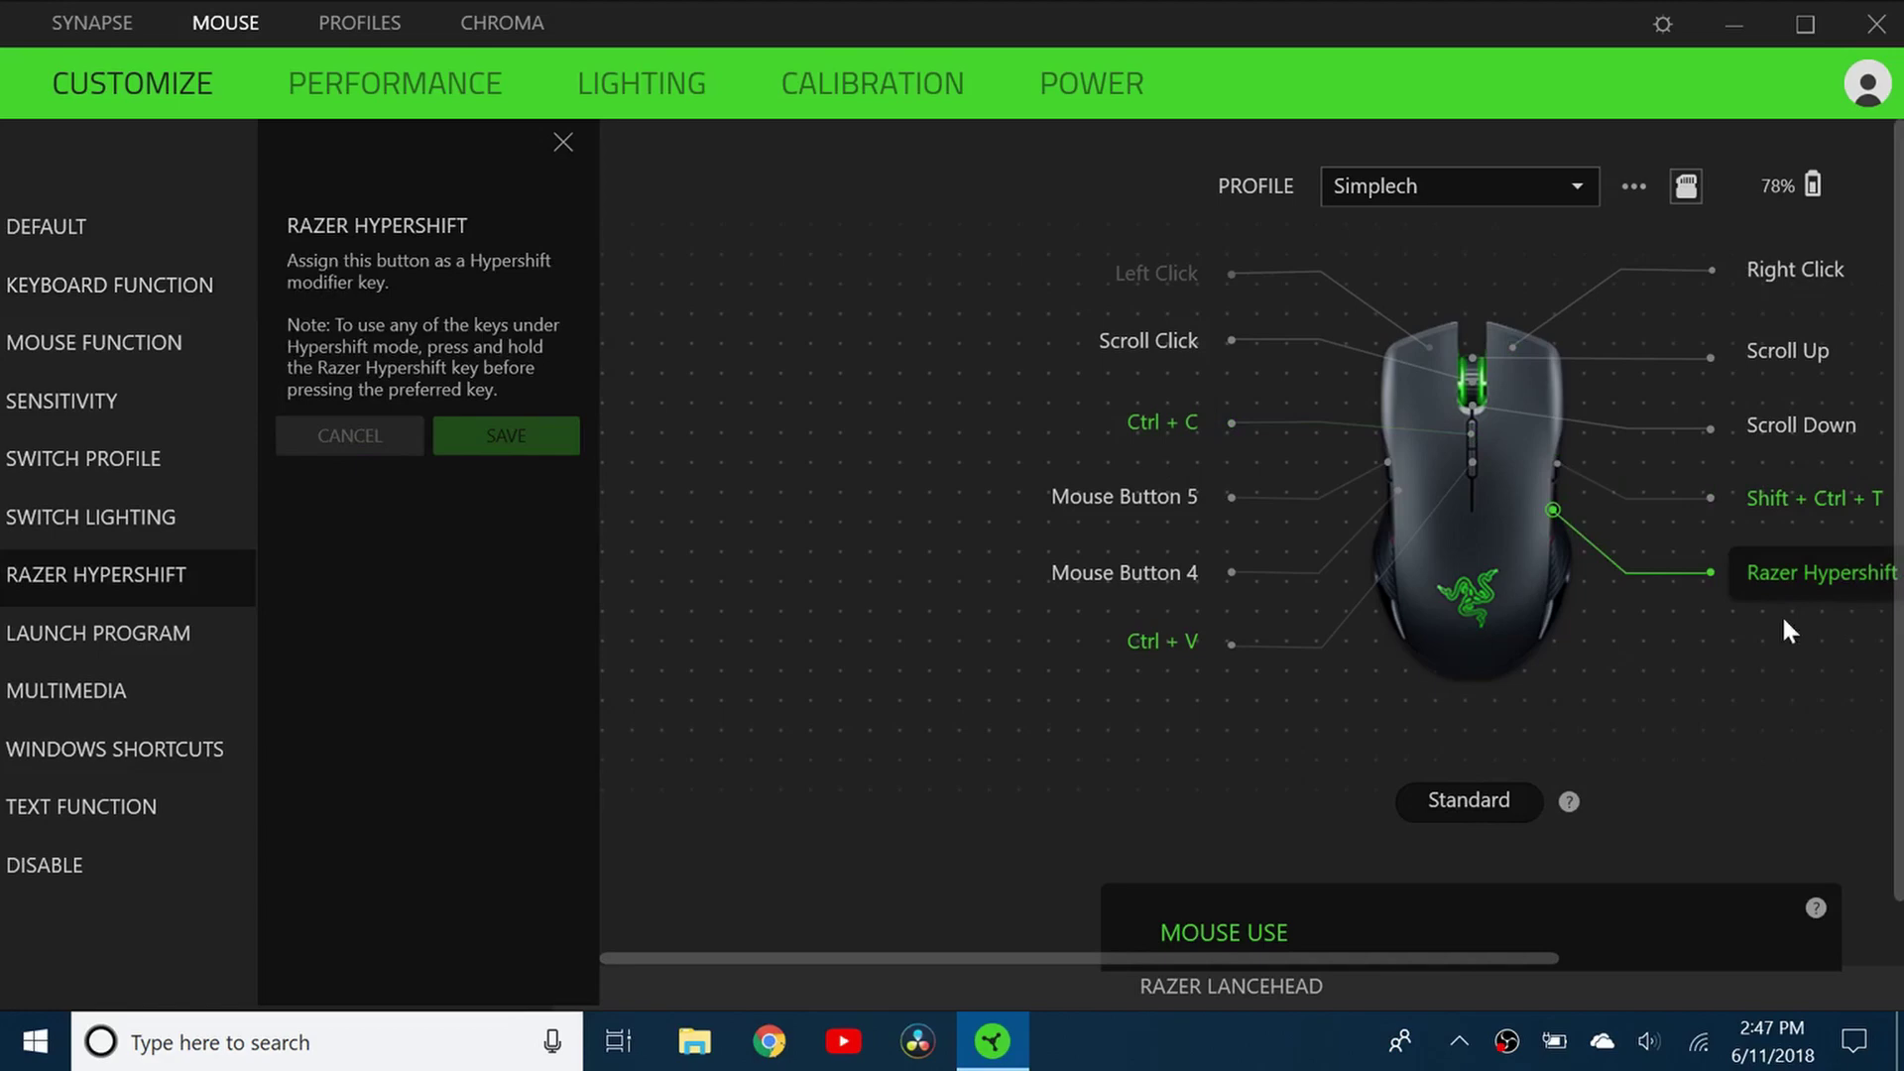
left_click(1503, 796)
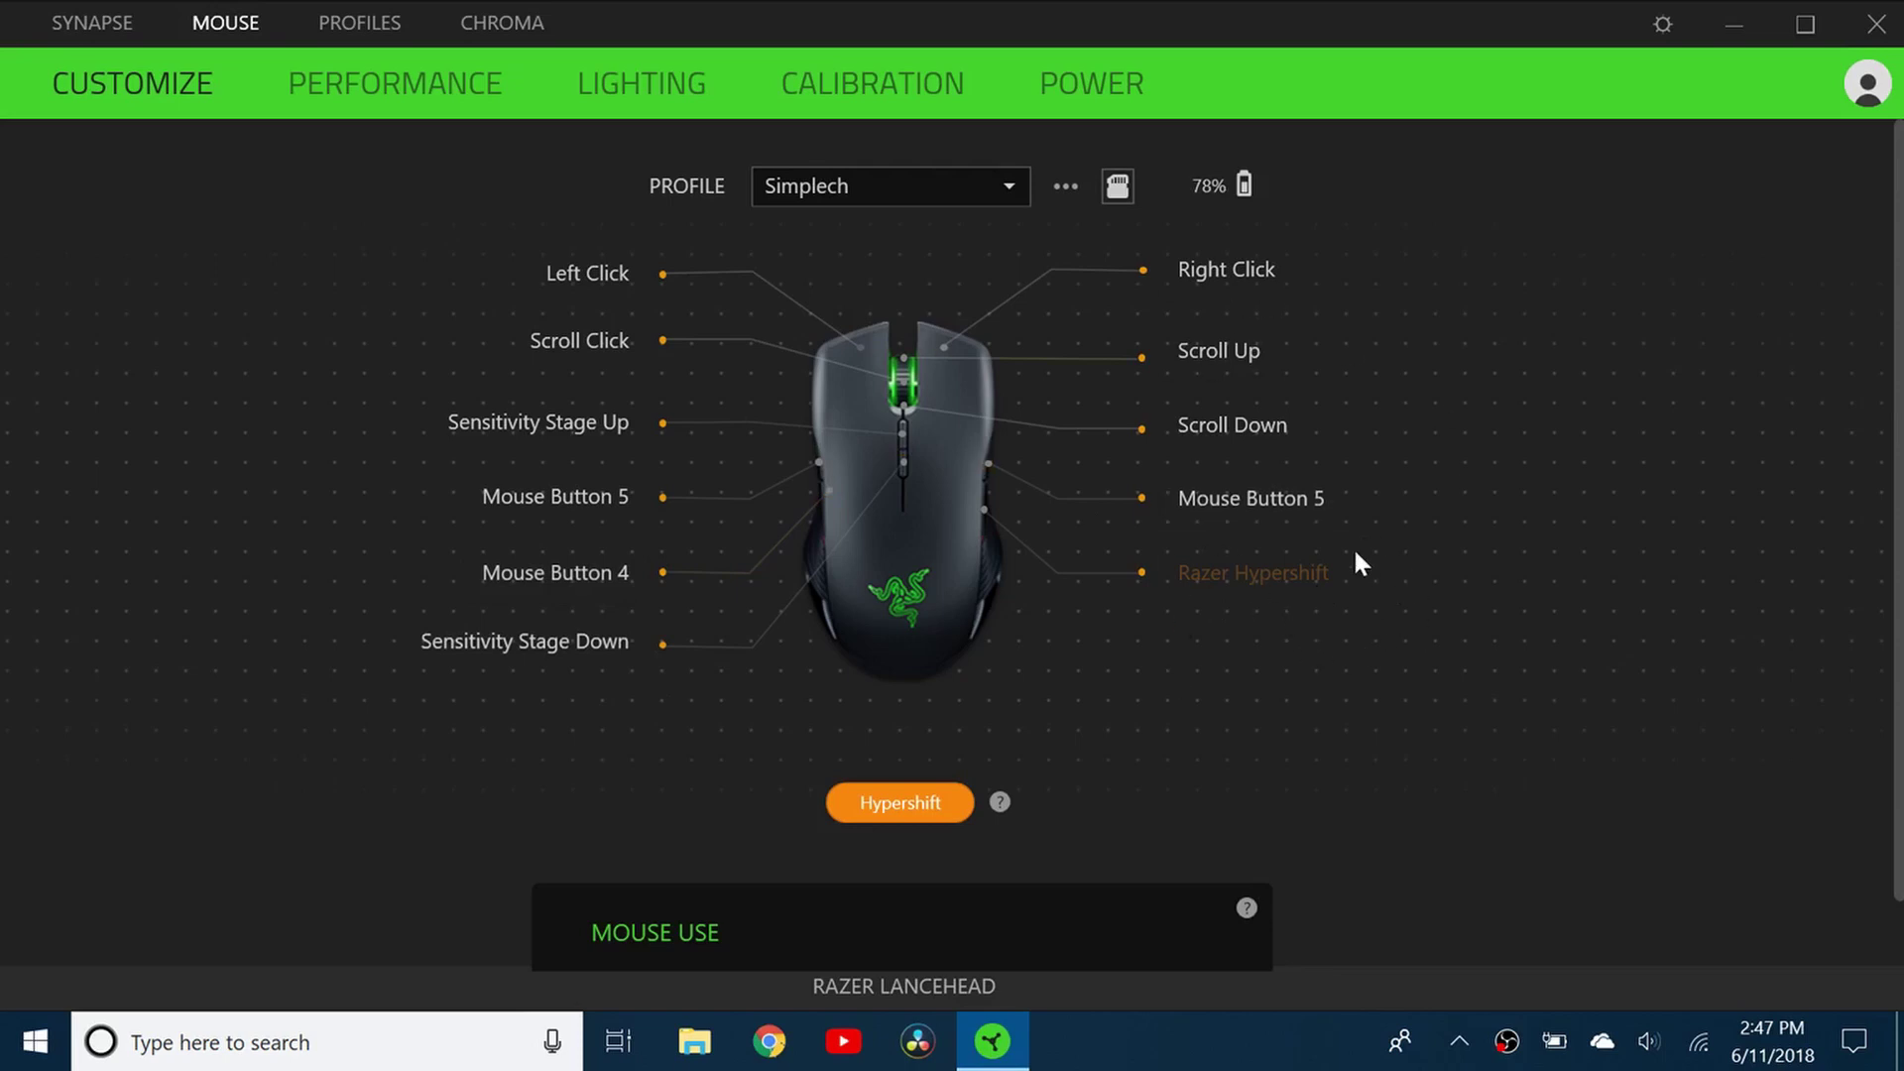
left_click(899, 805)
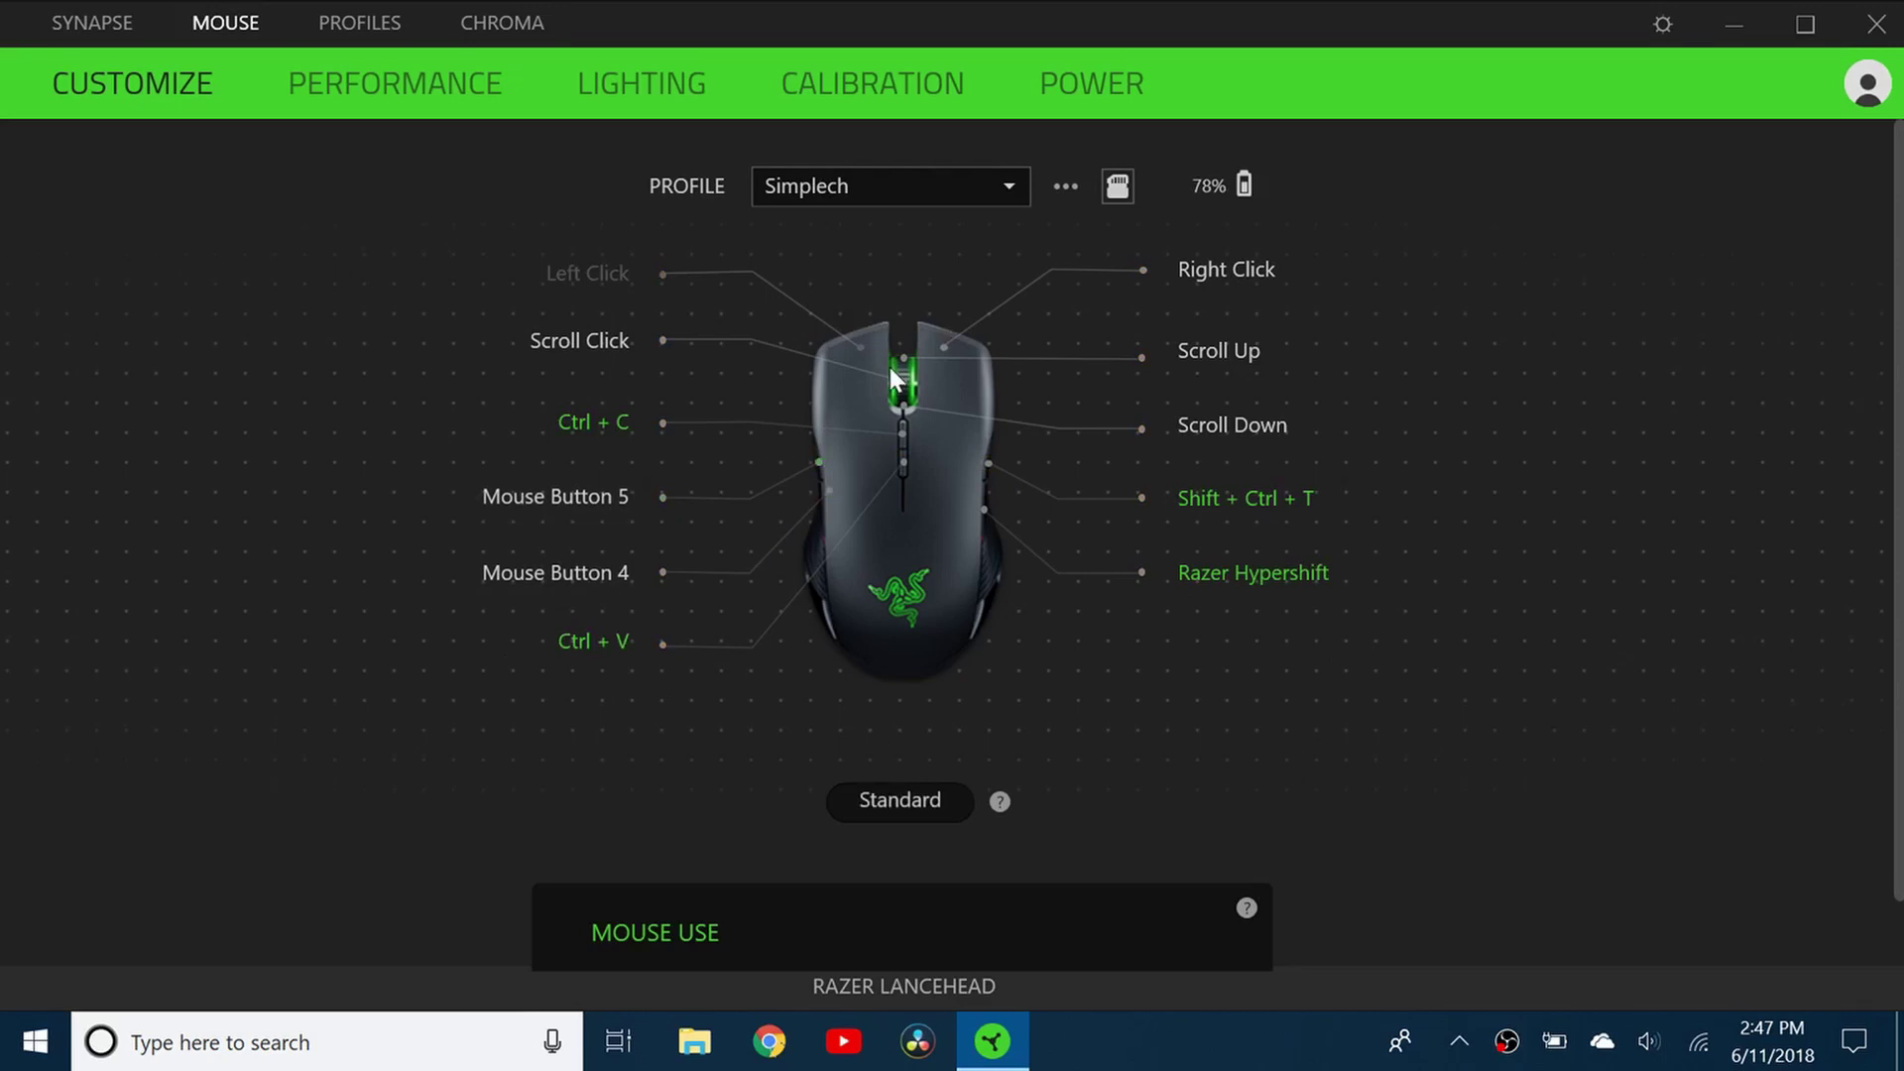
left_click(889, 793)
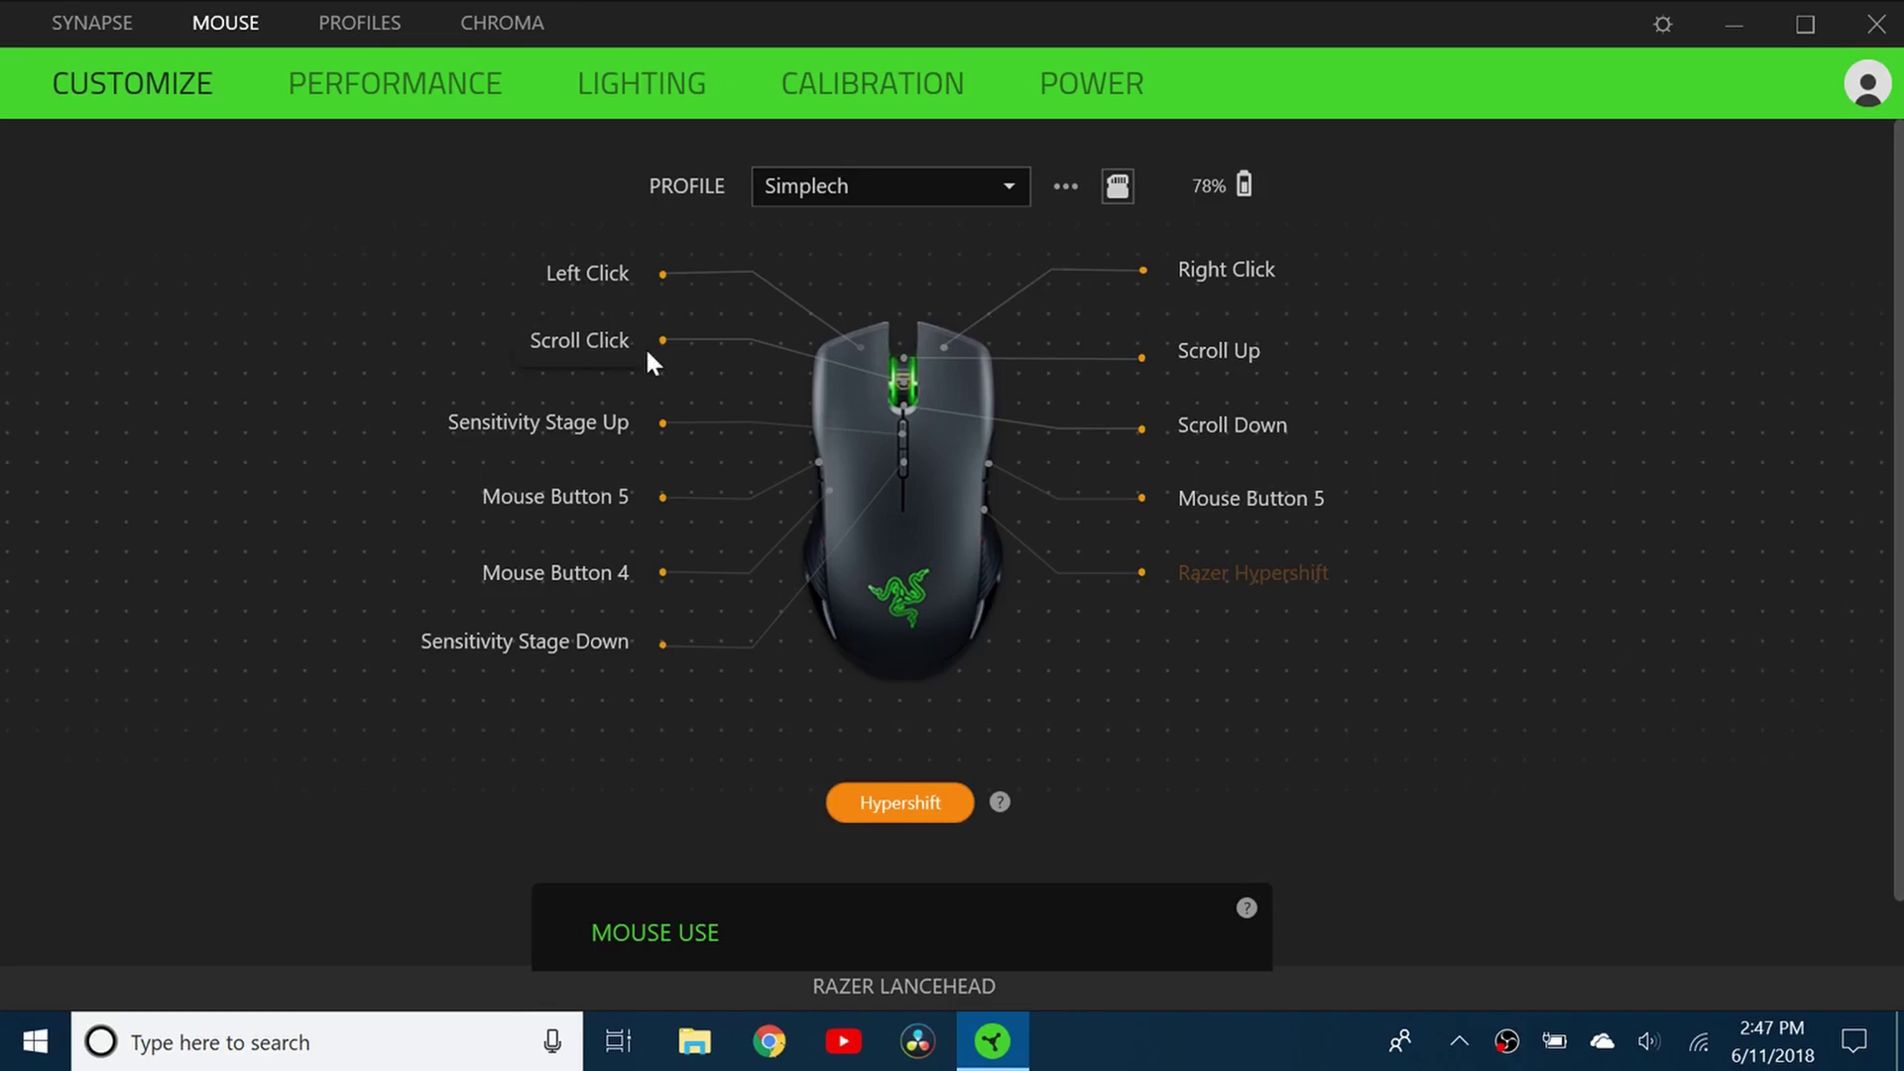
Make Left Click switch lighting to Ultimate Spectrum and Right Click to Spectrum.
left_click(597, 267)
left_click(103, 520)
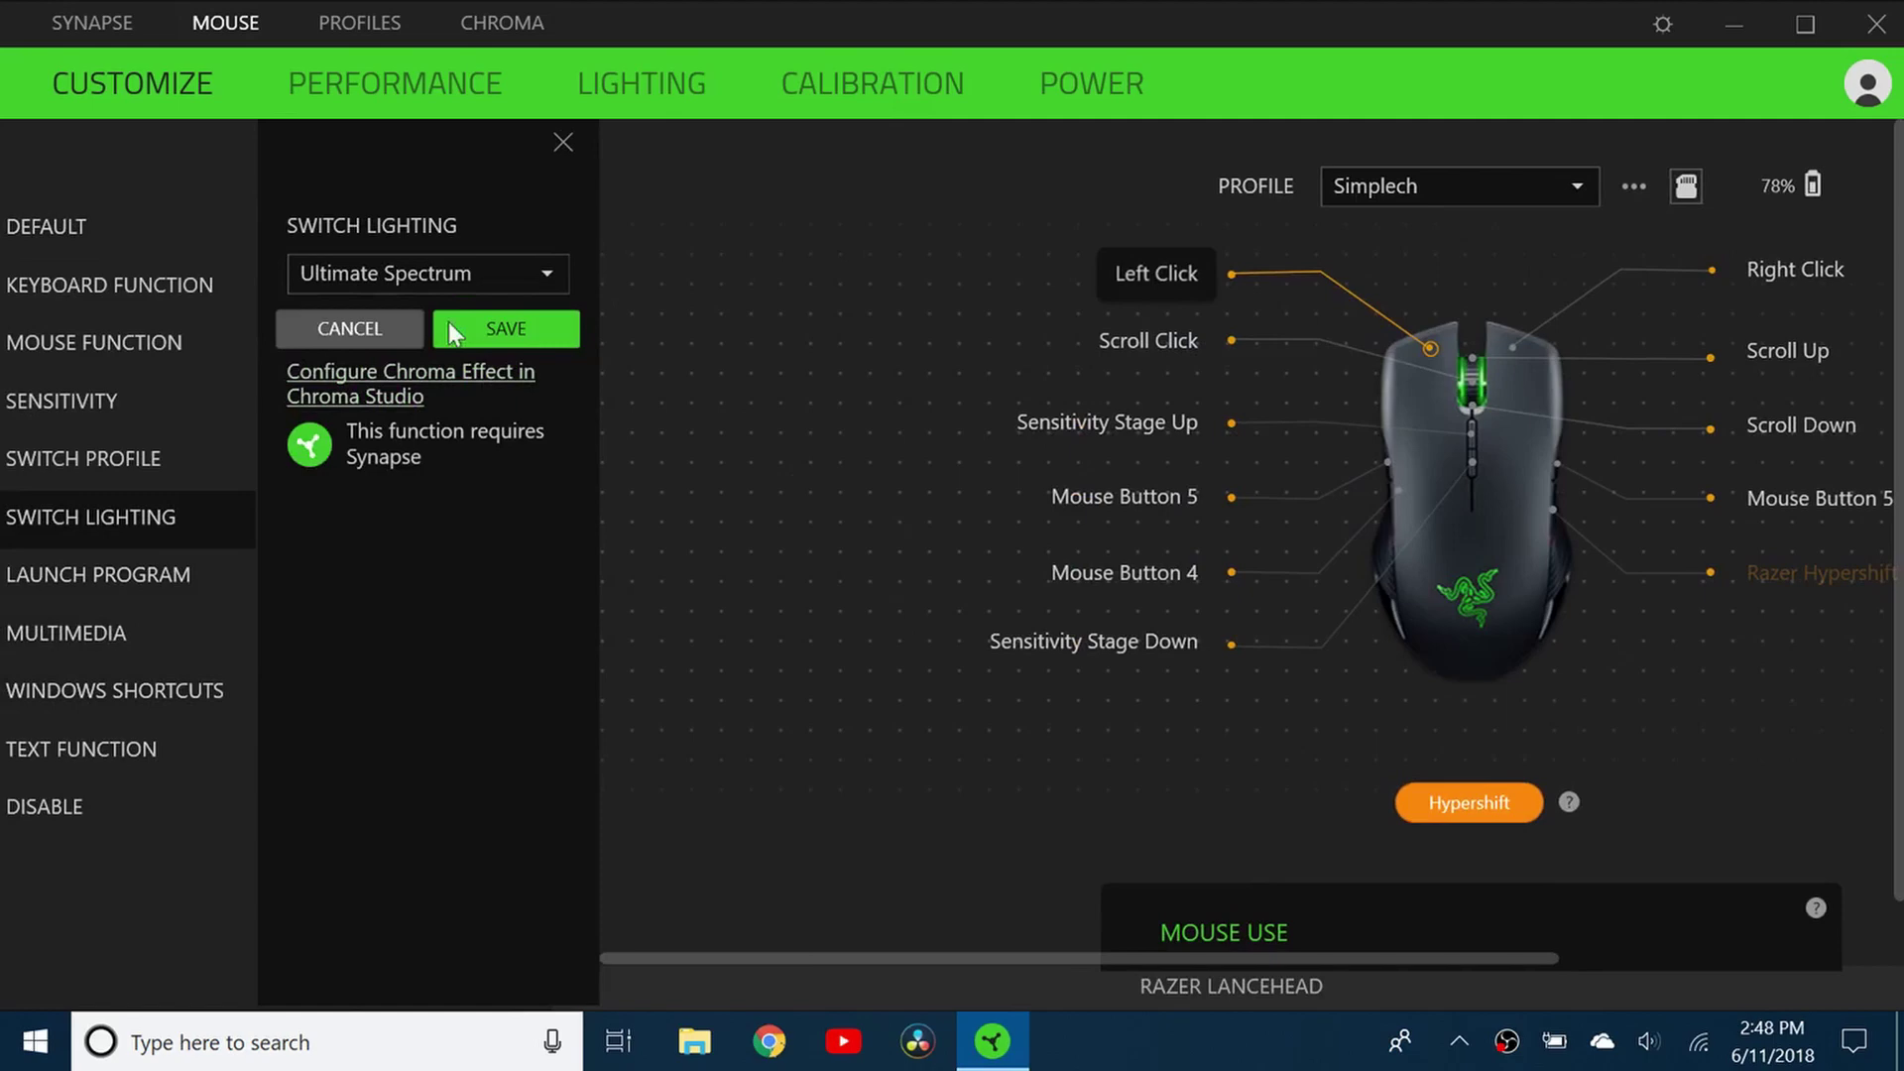
left_click(442, 277)
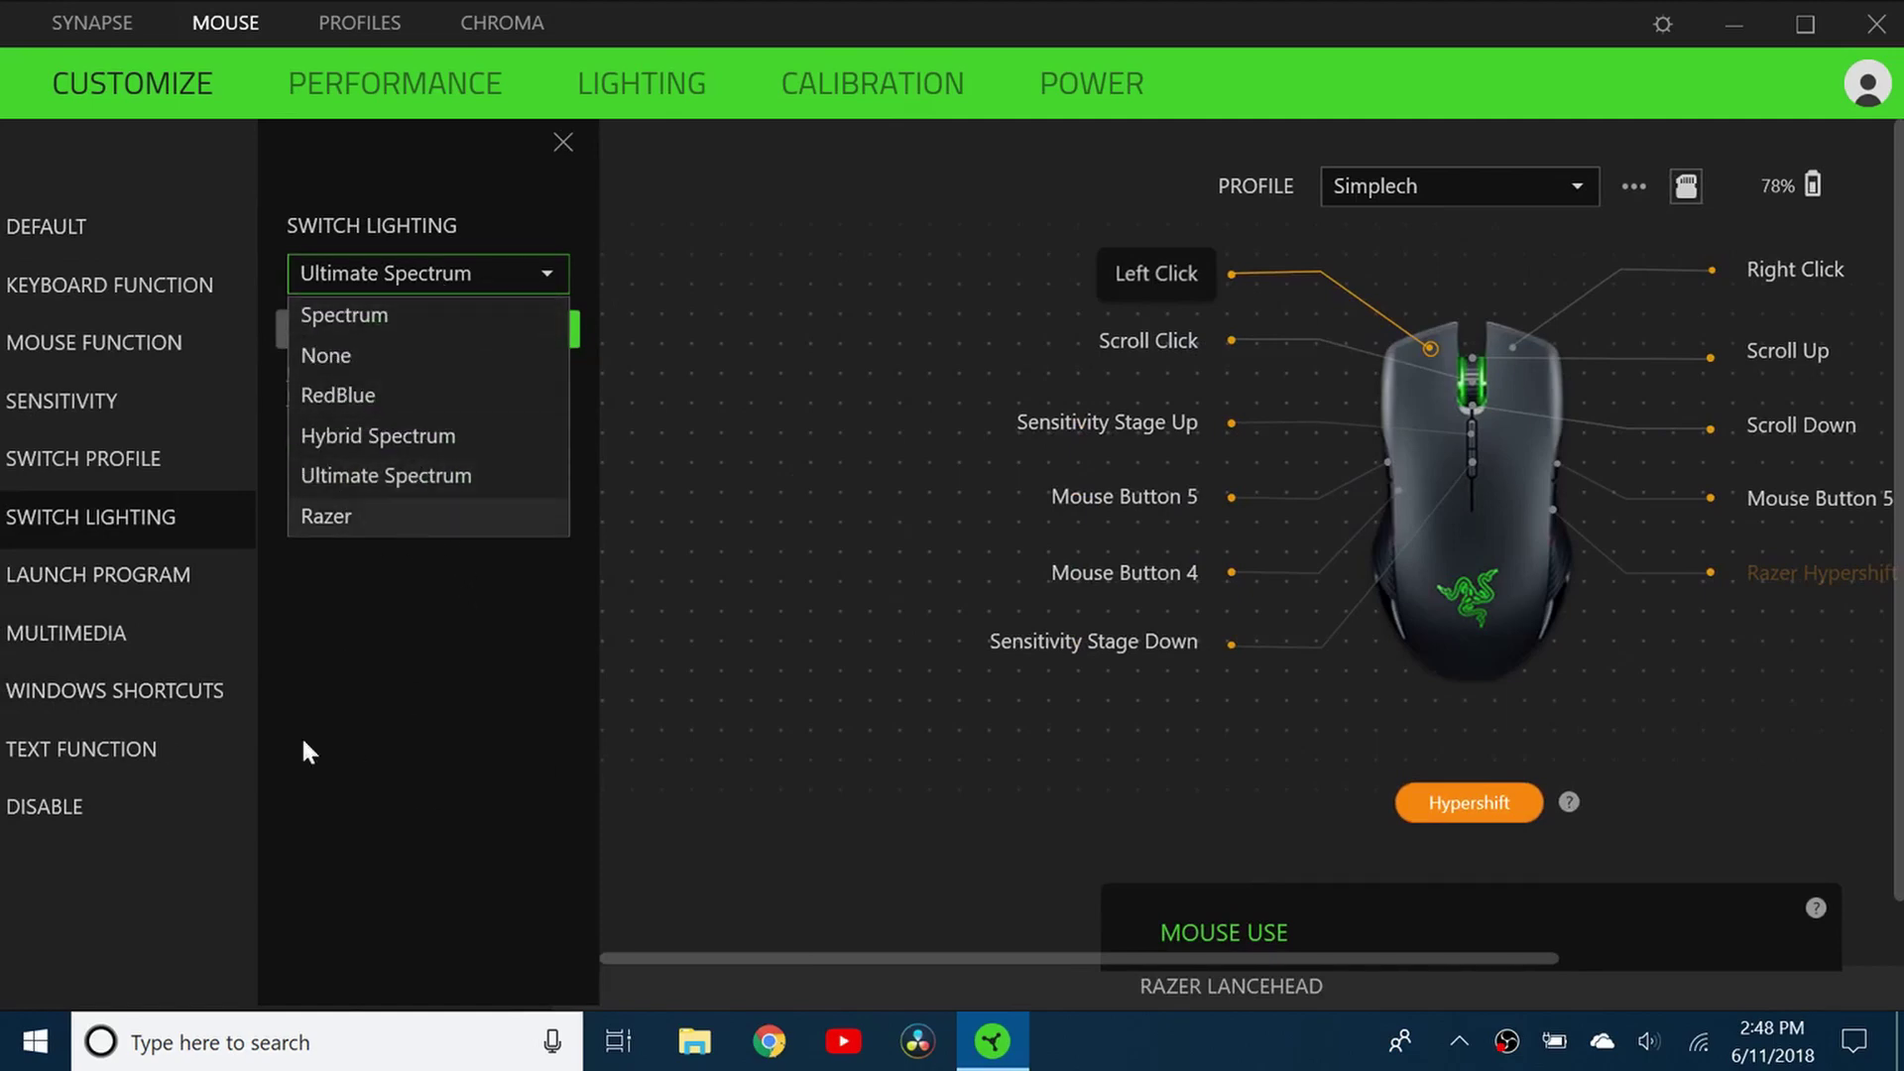
left_click(270, 355)
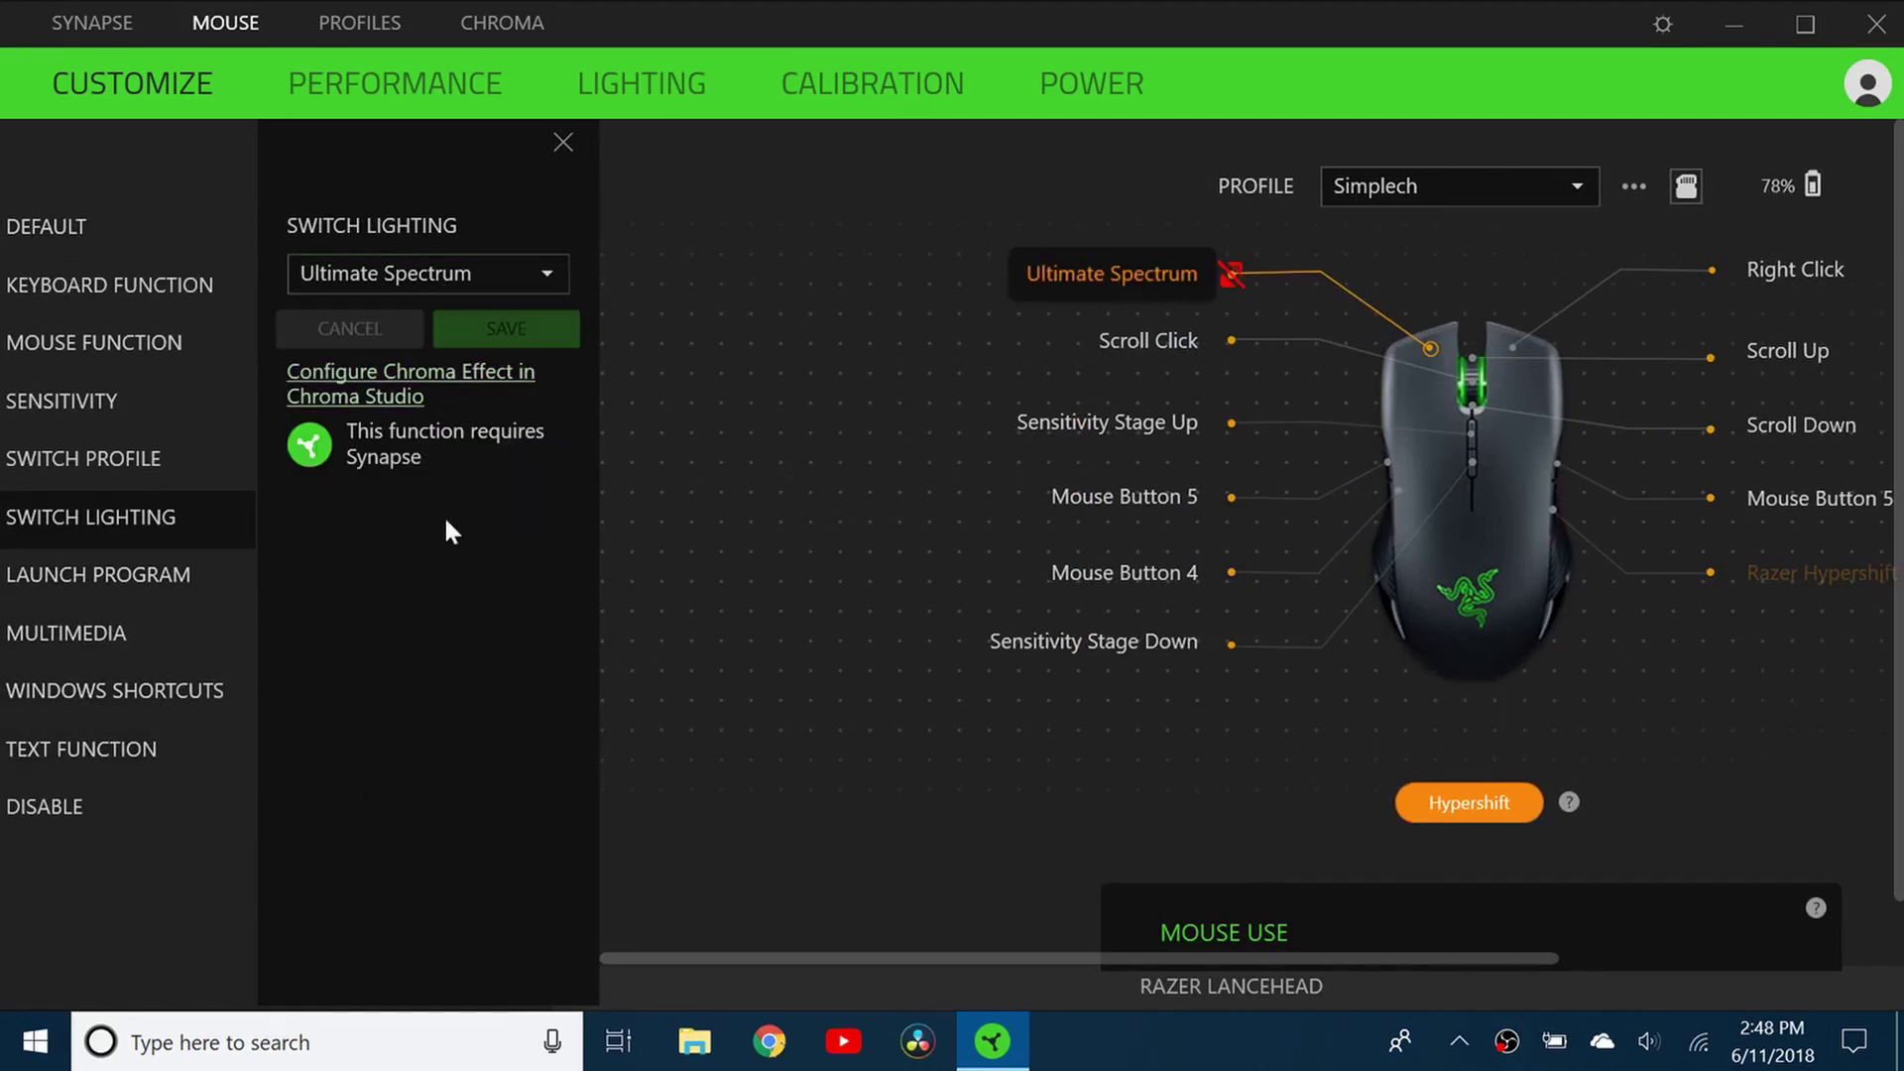
left_click(1802, 280)
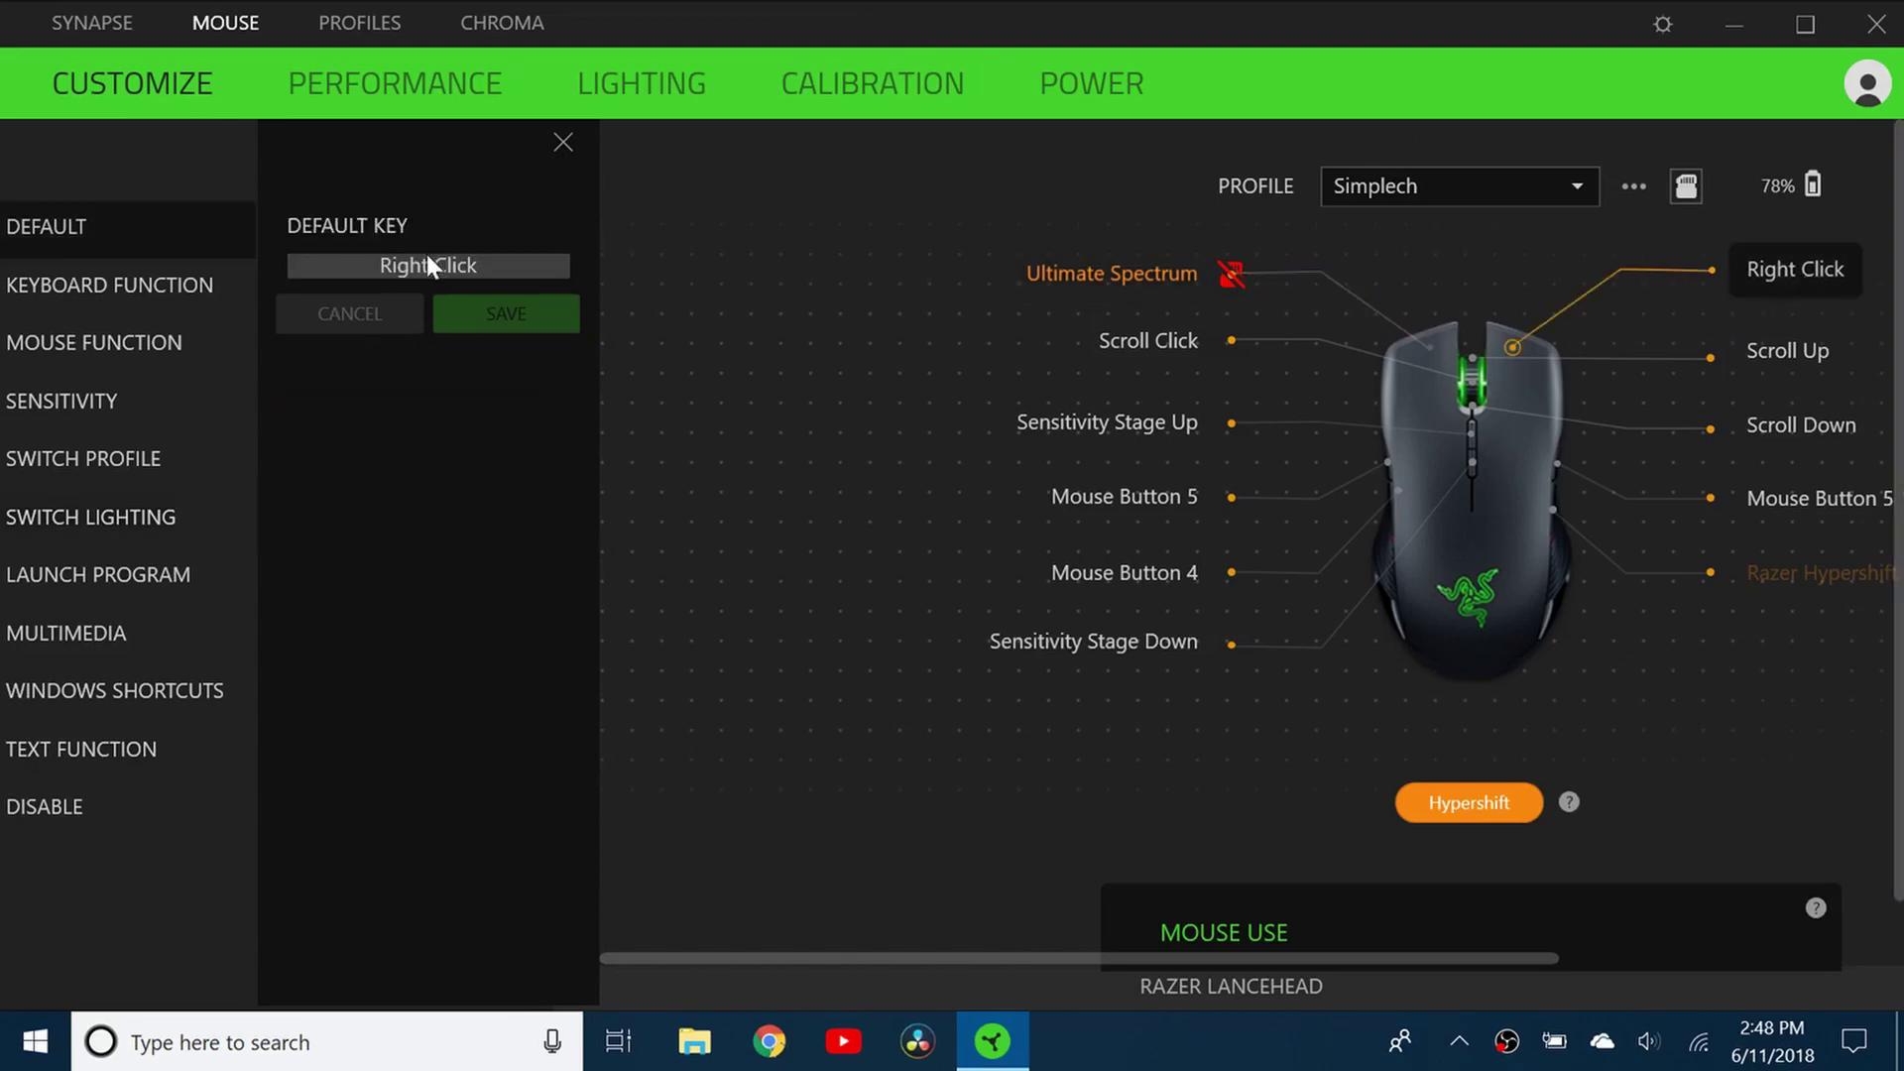
left_click(94, 516)
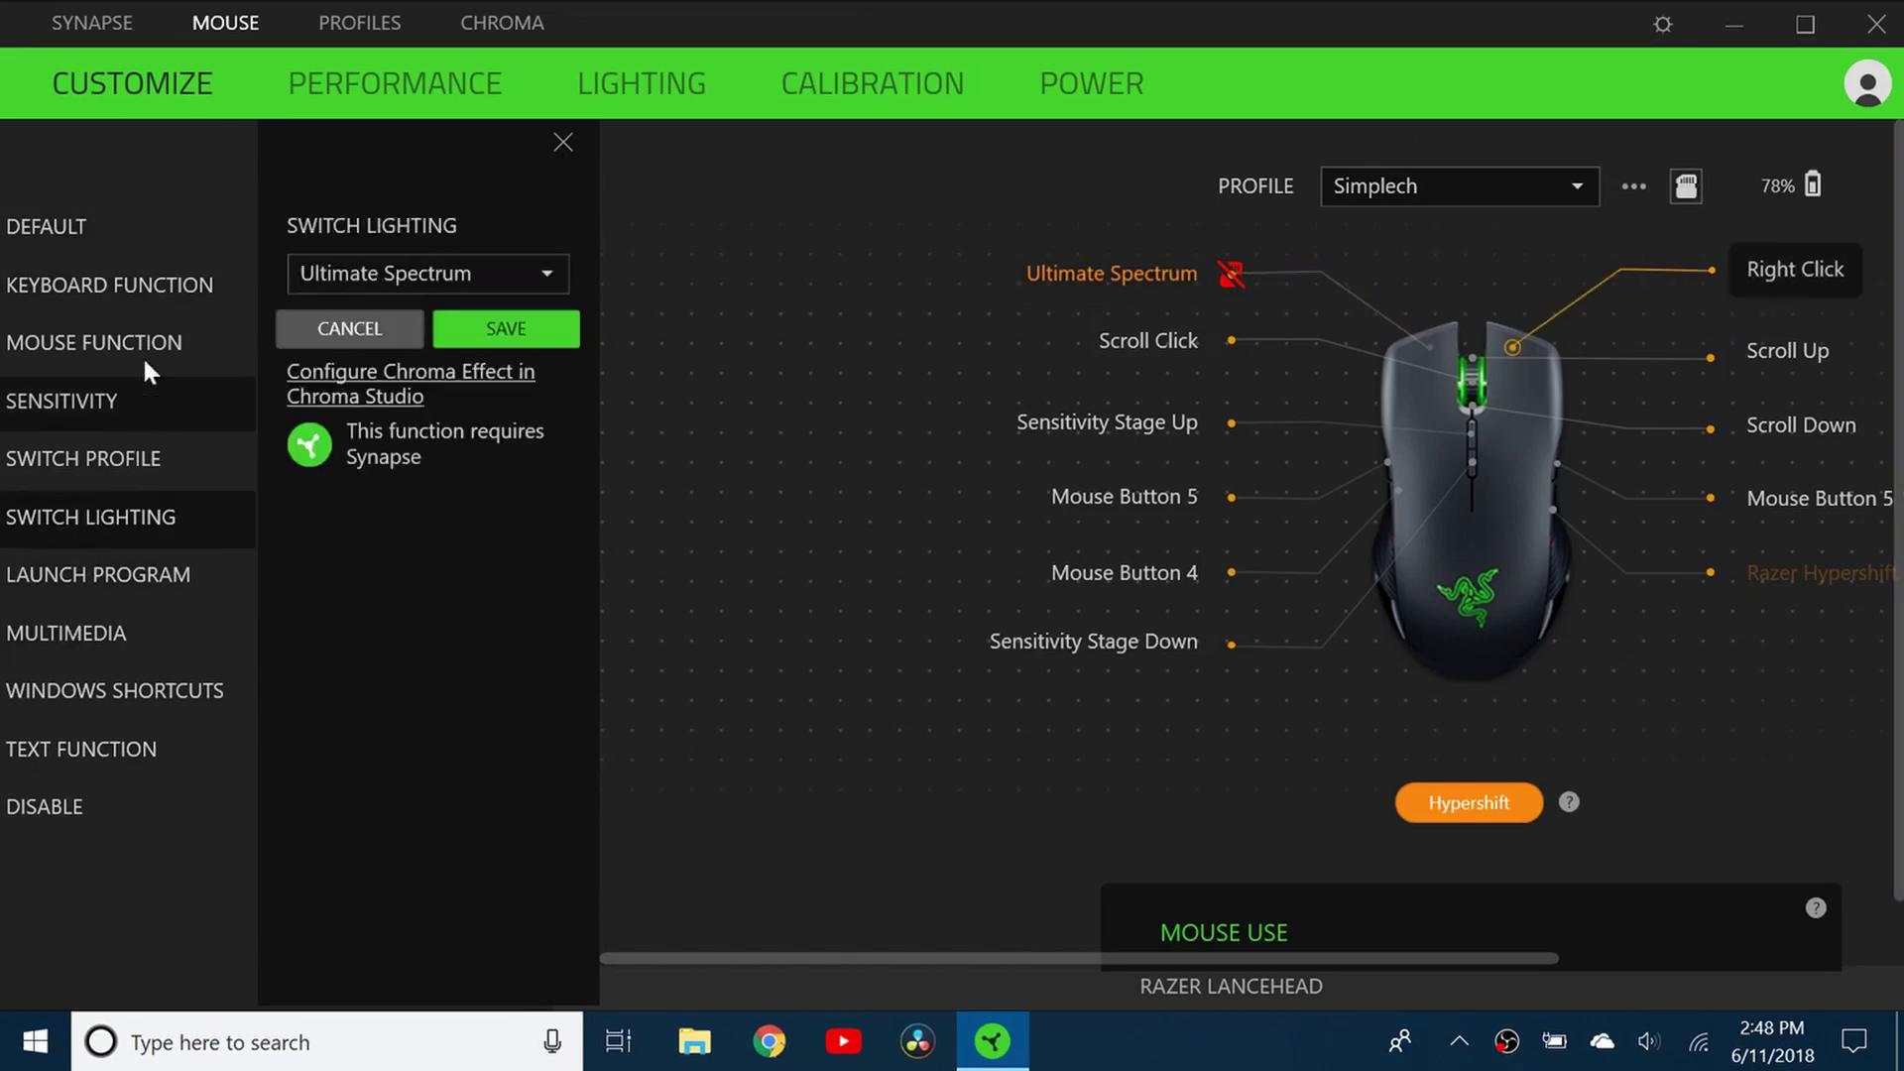
left_click(415, 276)
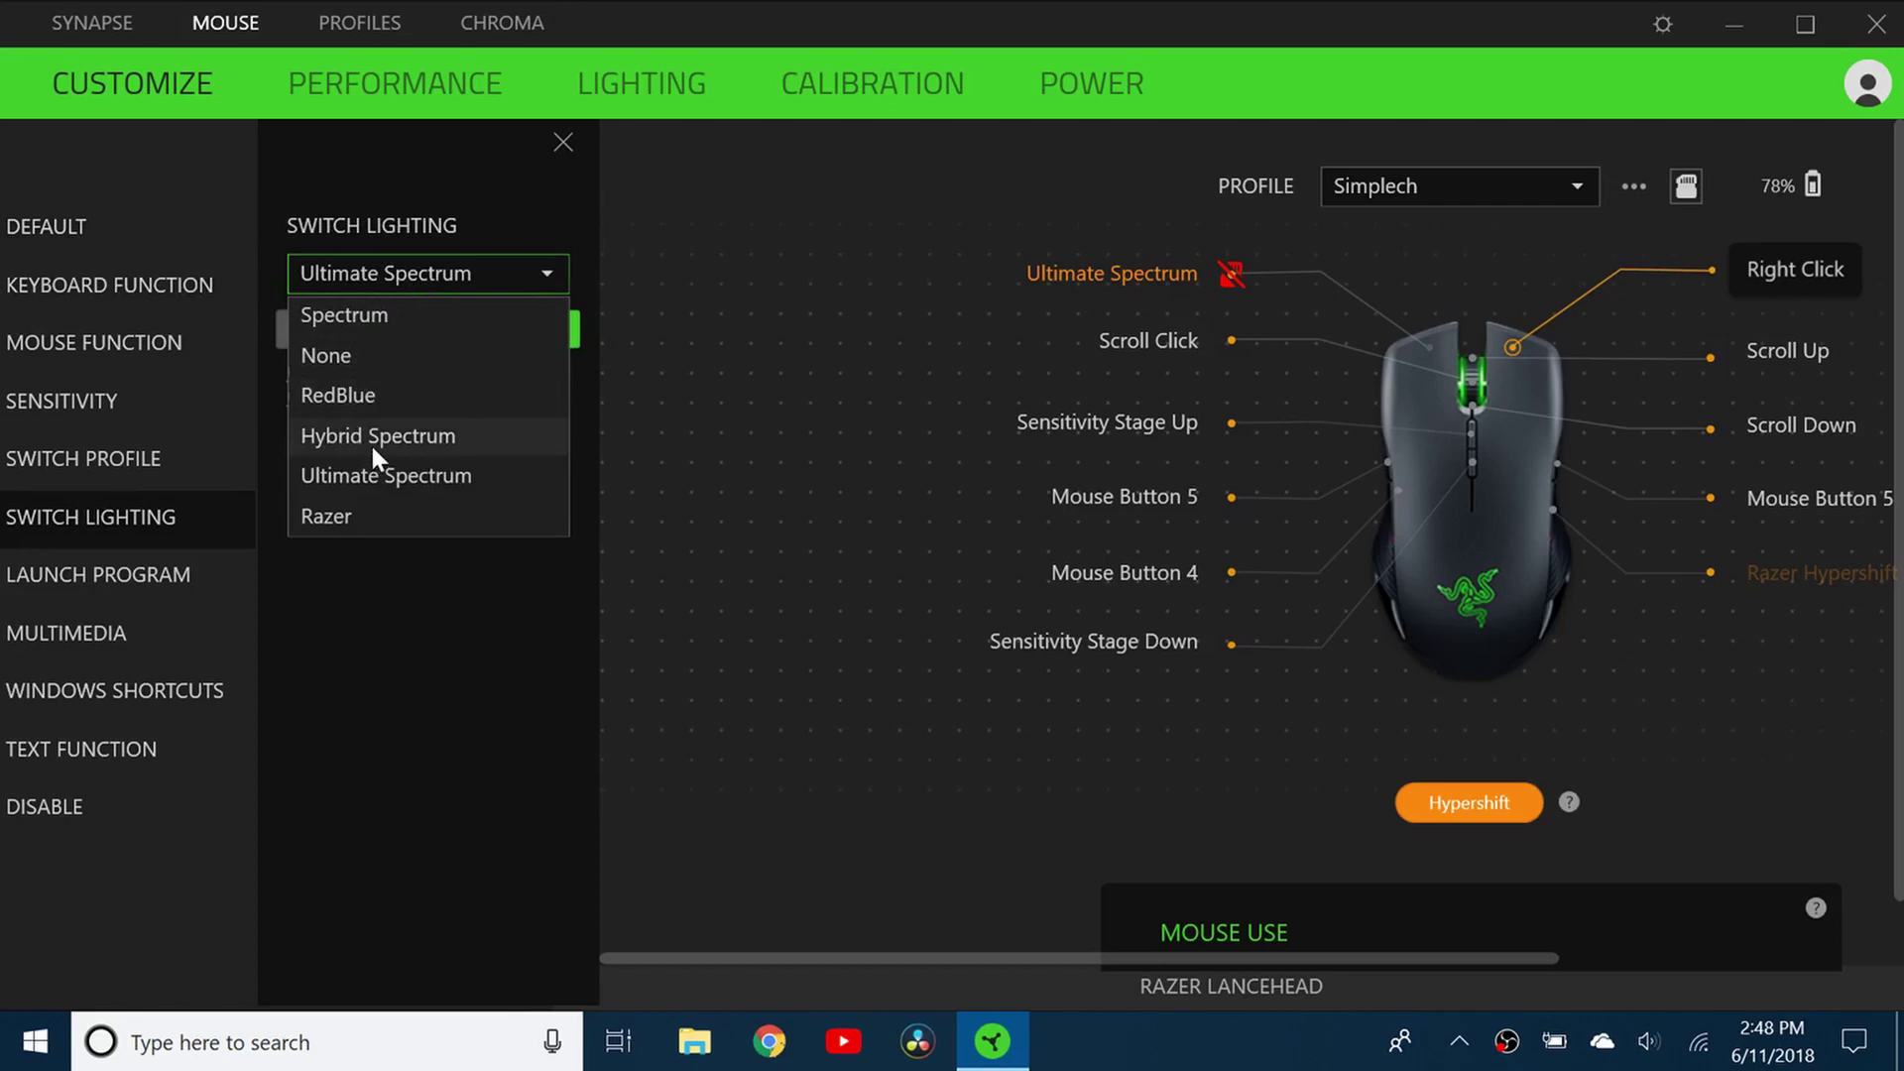
left_click(384, 319)
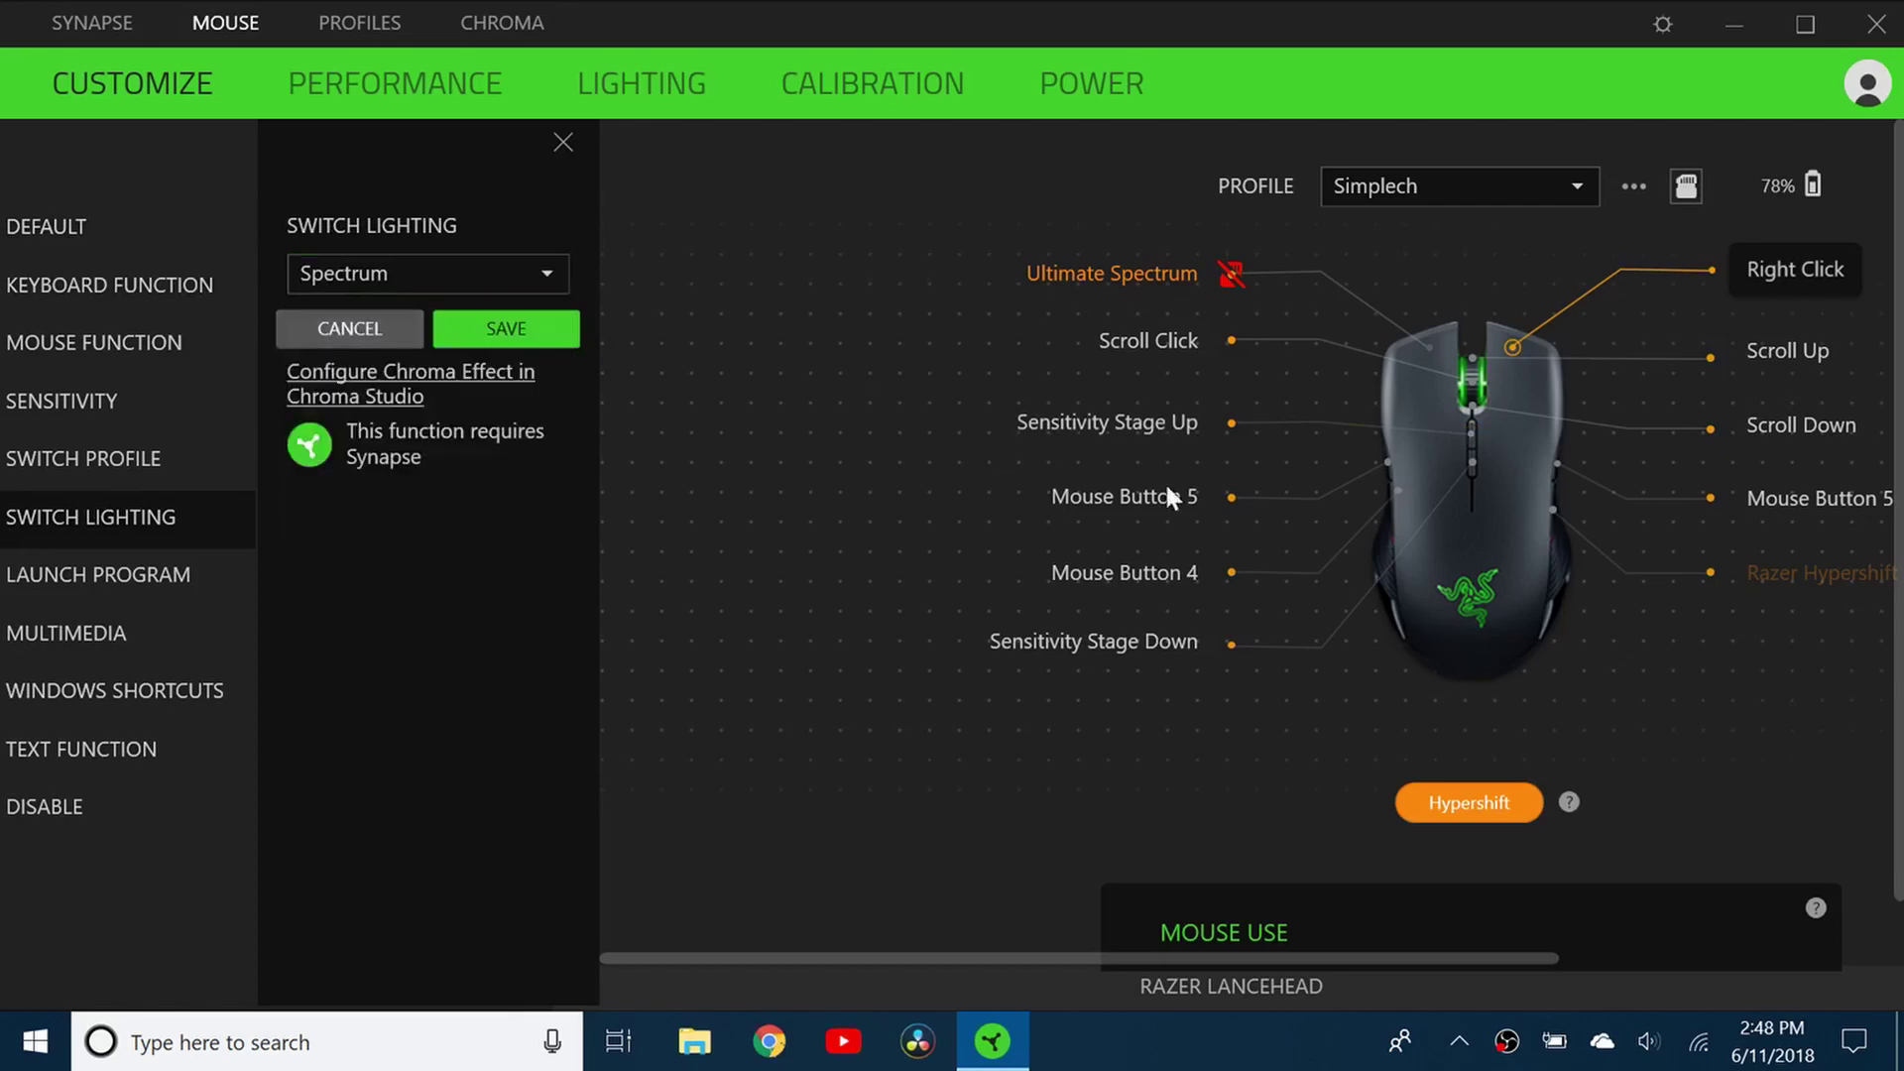
left_click(1104, 501)
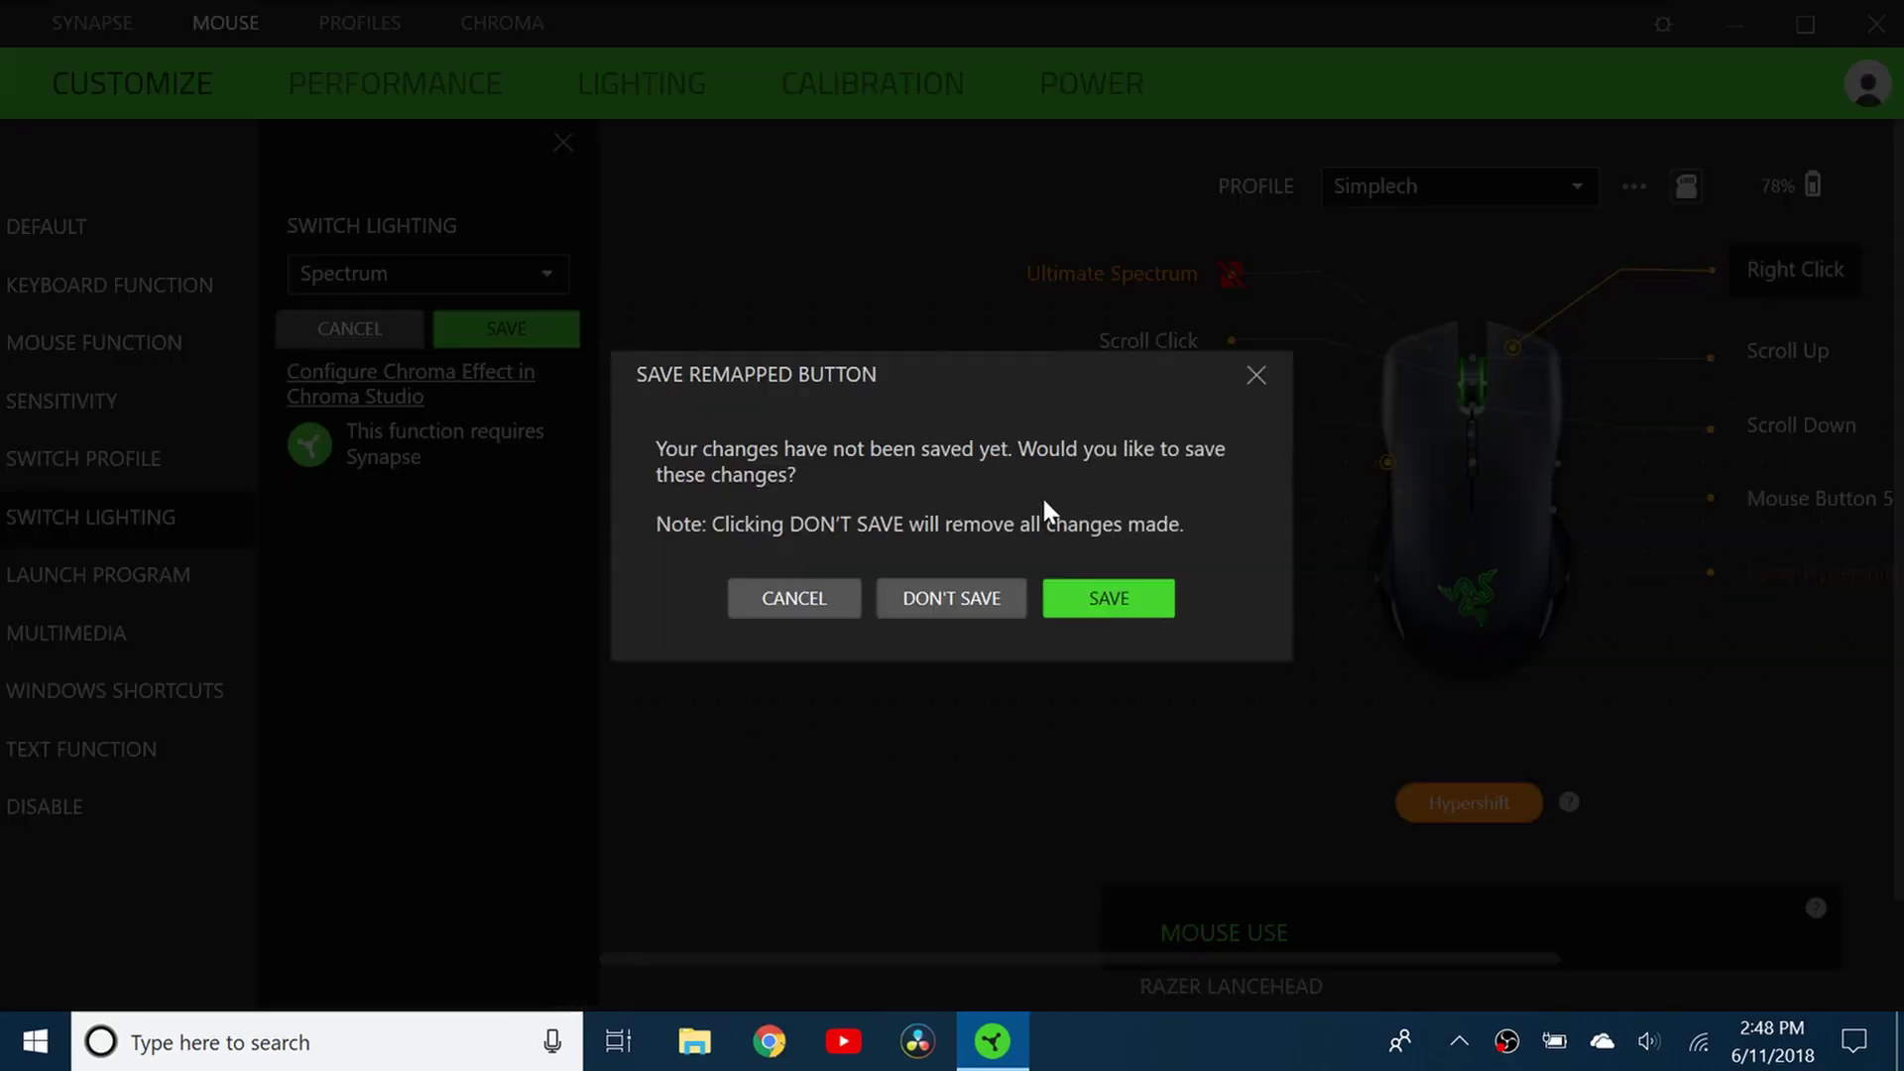
left_click(981, 594)
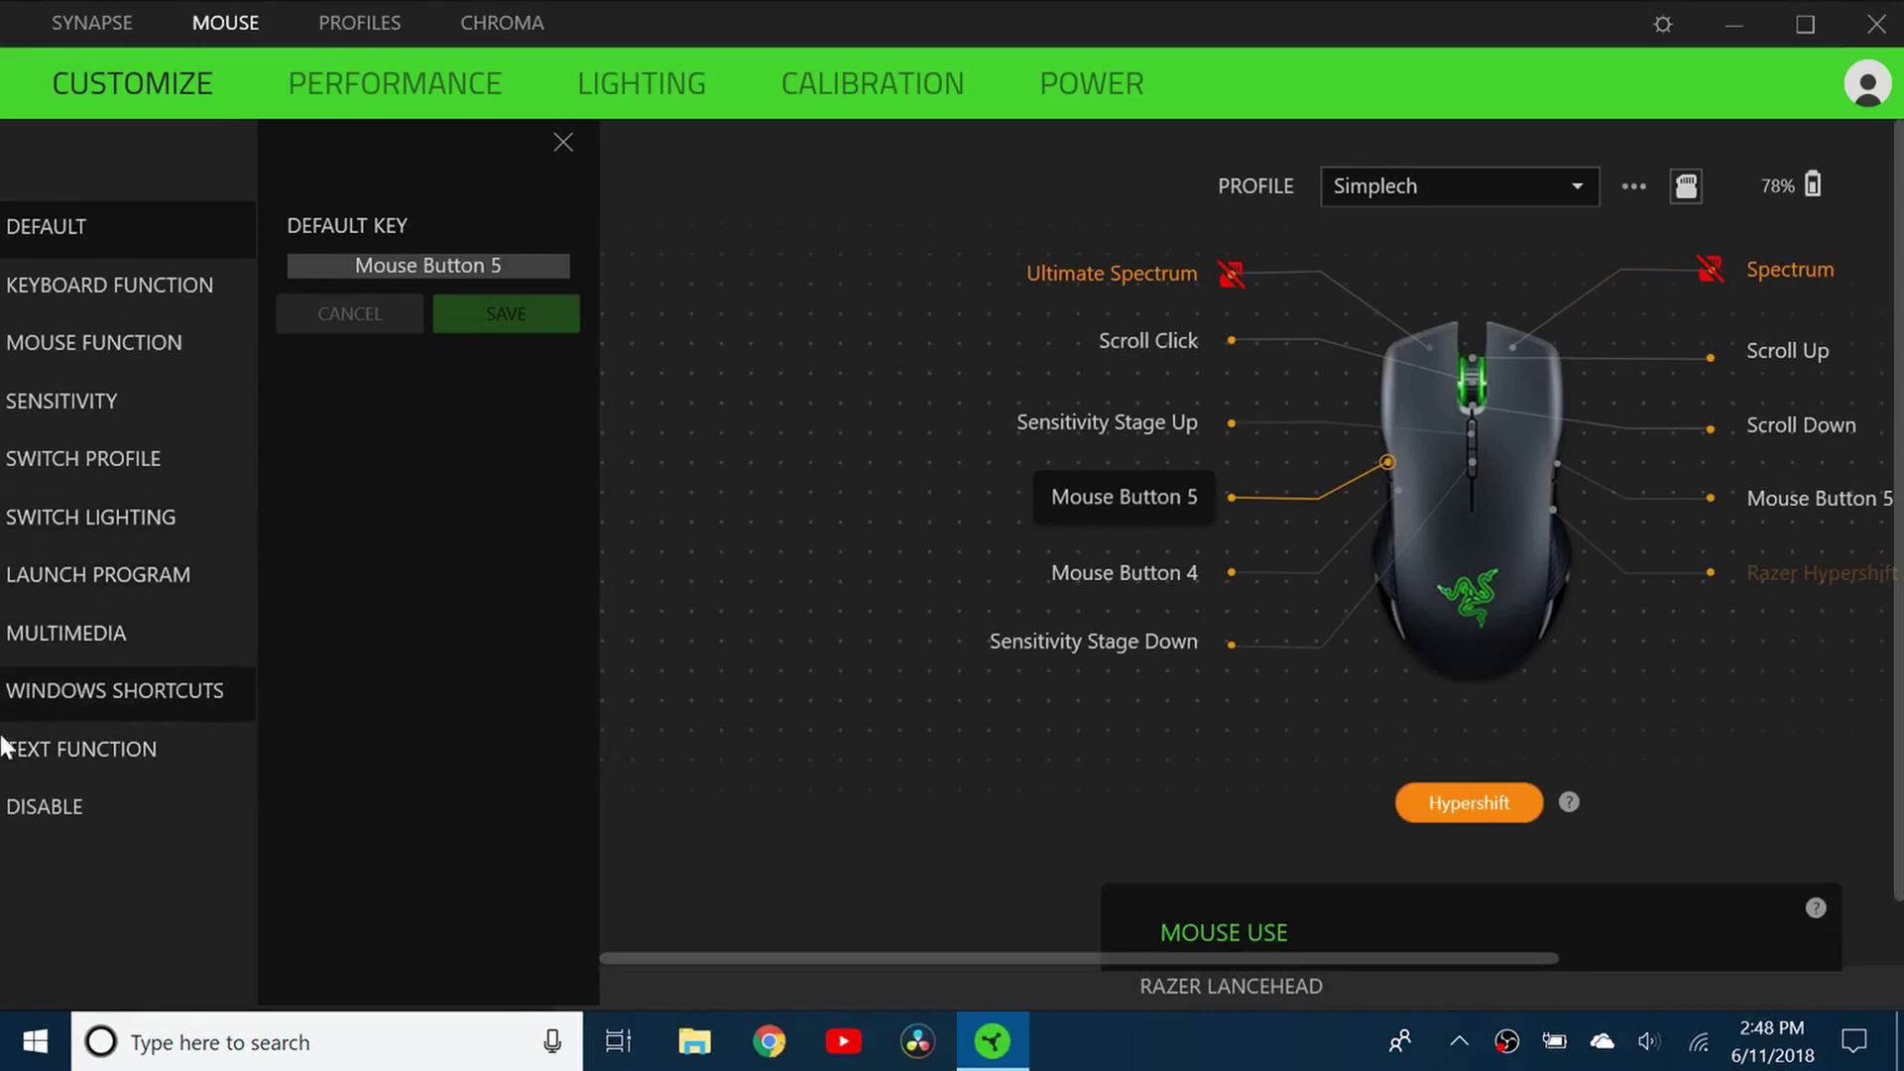
Make left-side Mouse Buttons 5 and 4 switch lighting to Hybrid Spectrum and RedBlue.
left_click(78, 513)
left_click(454, 281)
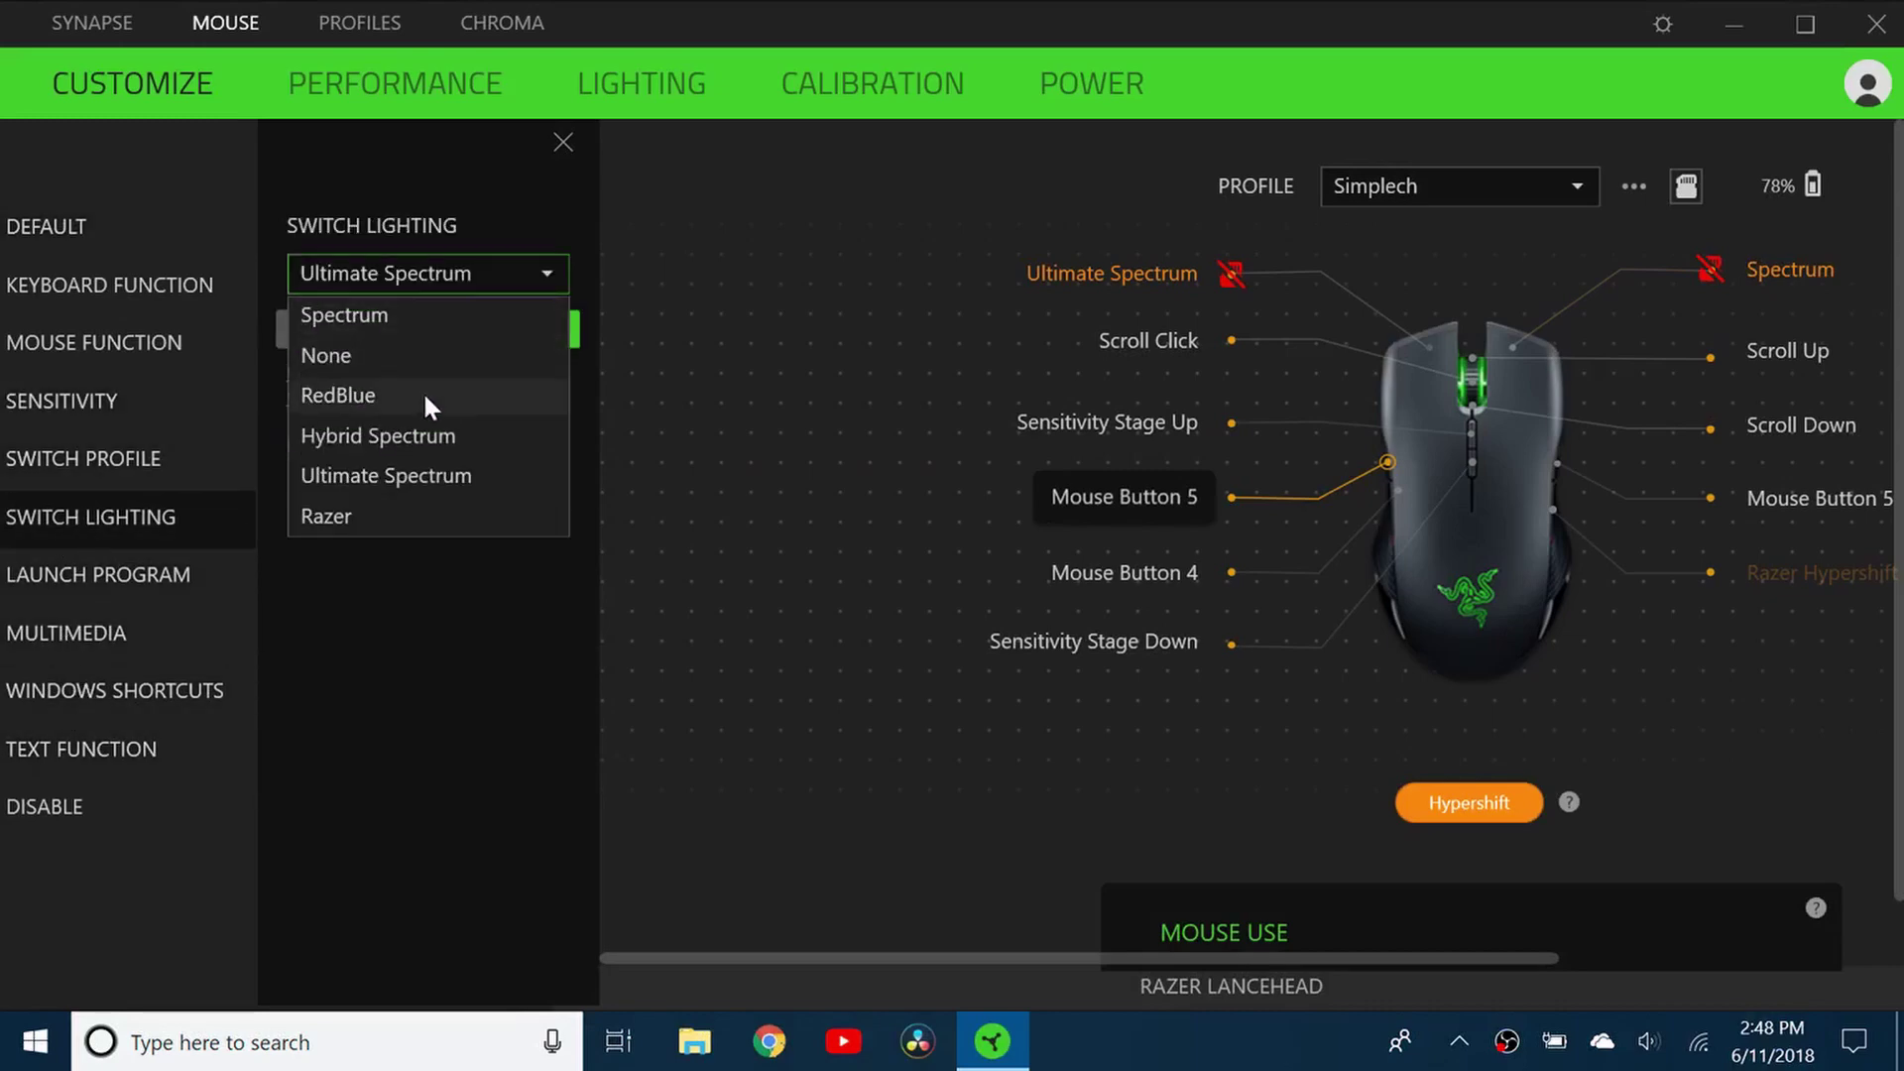
left_click(370, 434)
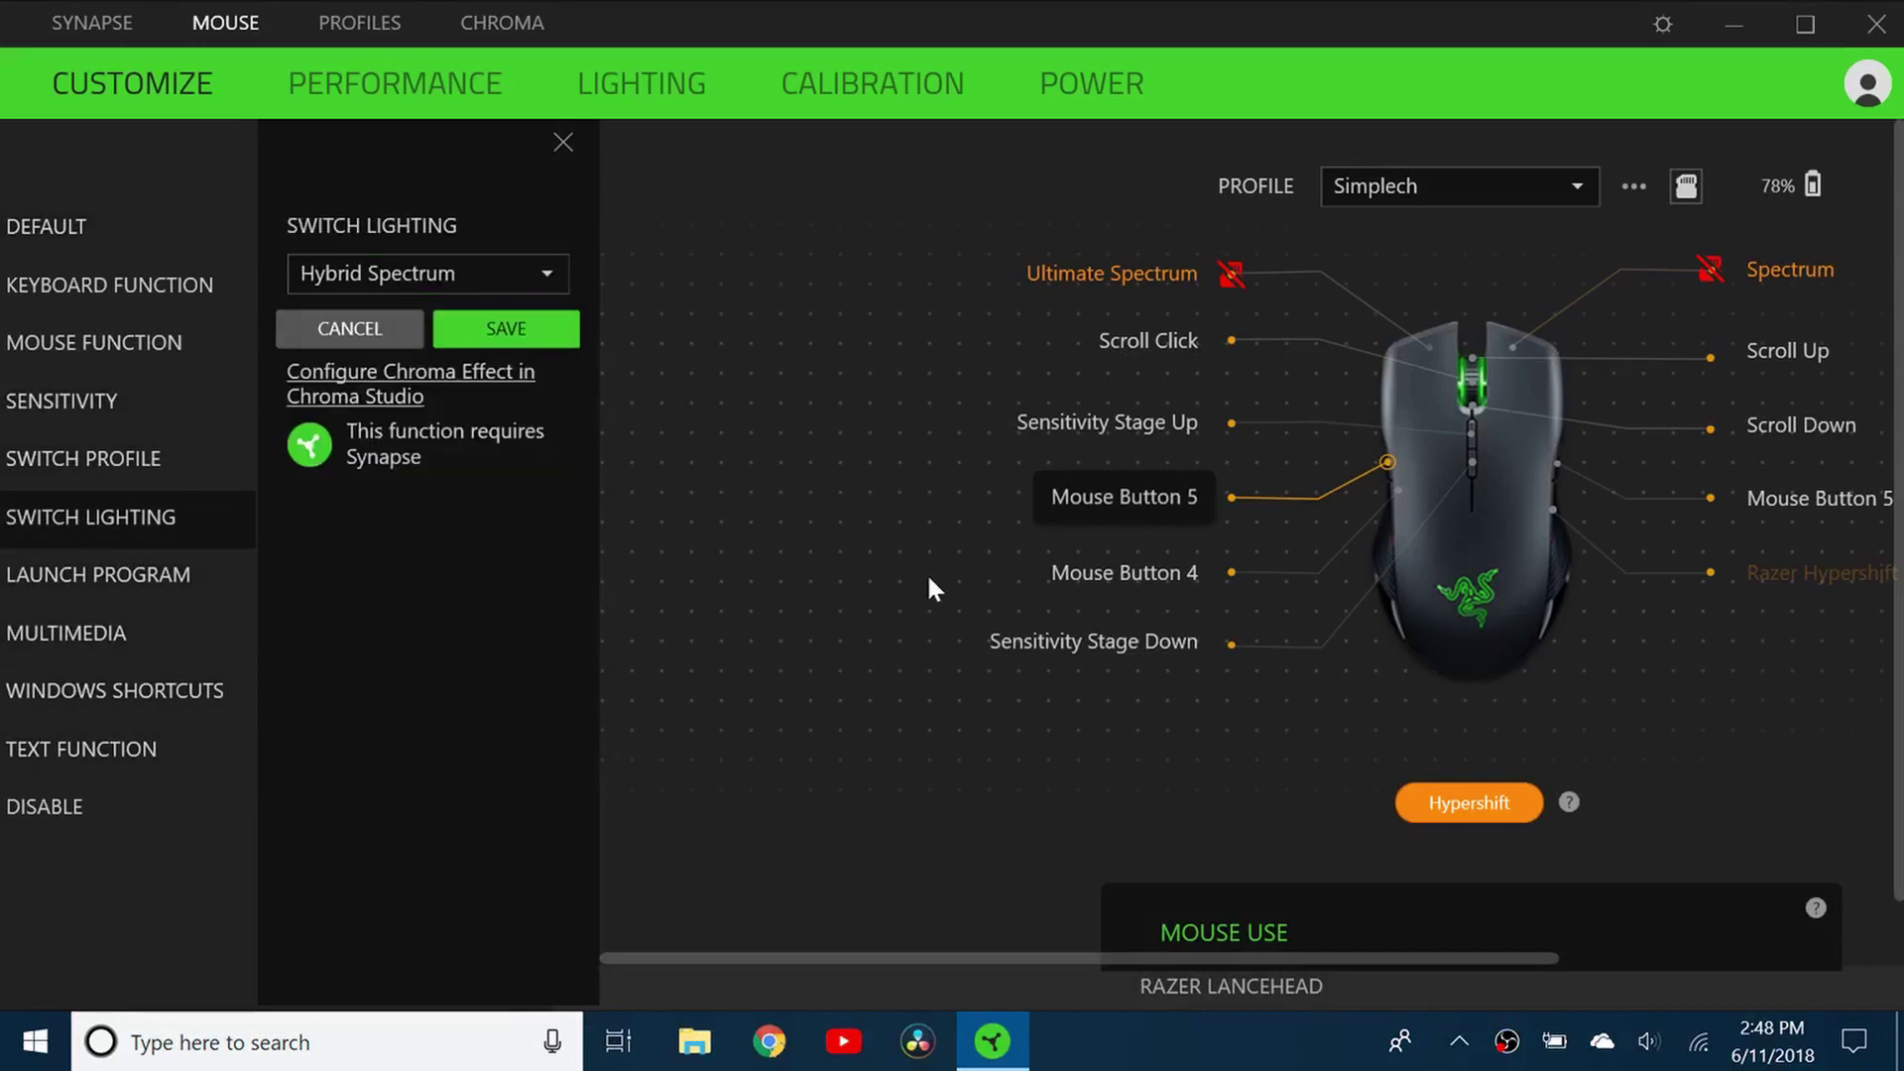
left_click(484, 345)
left_click(1120, 572)
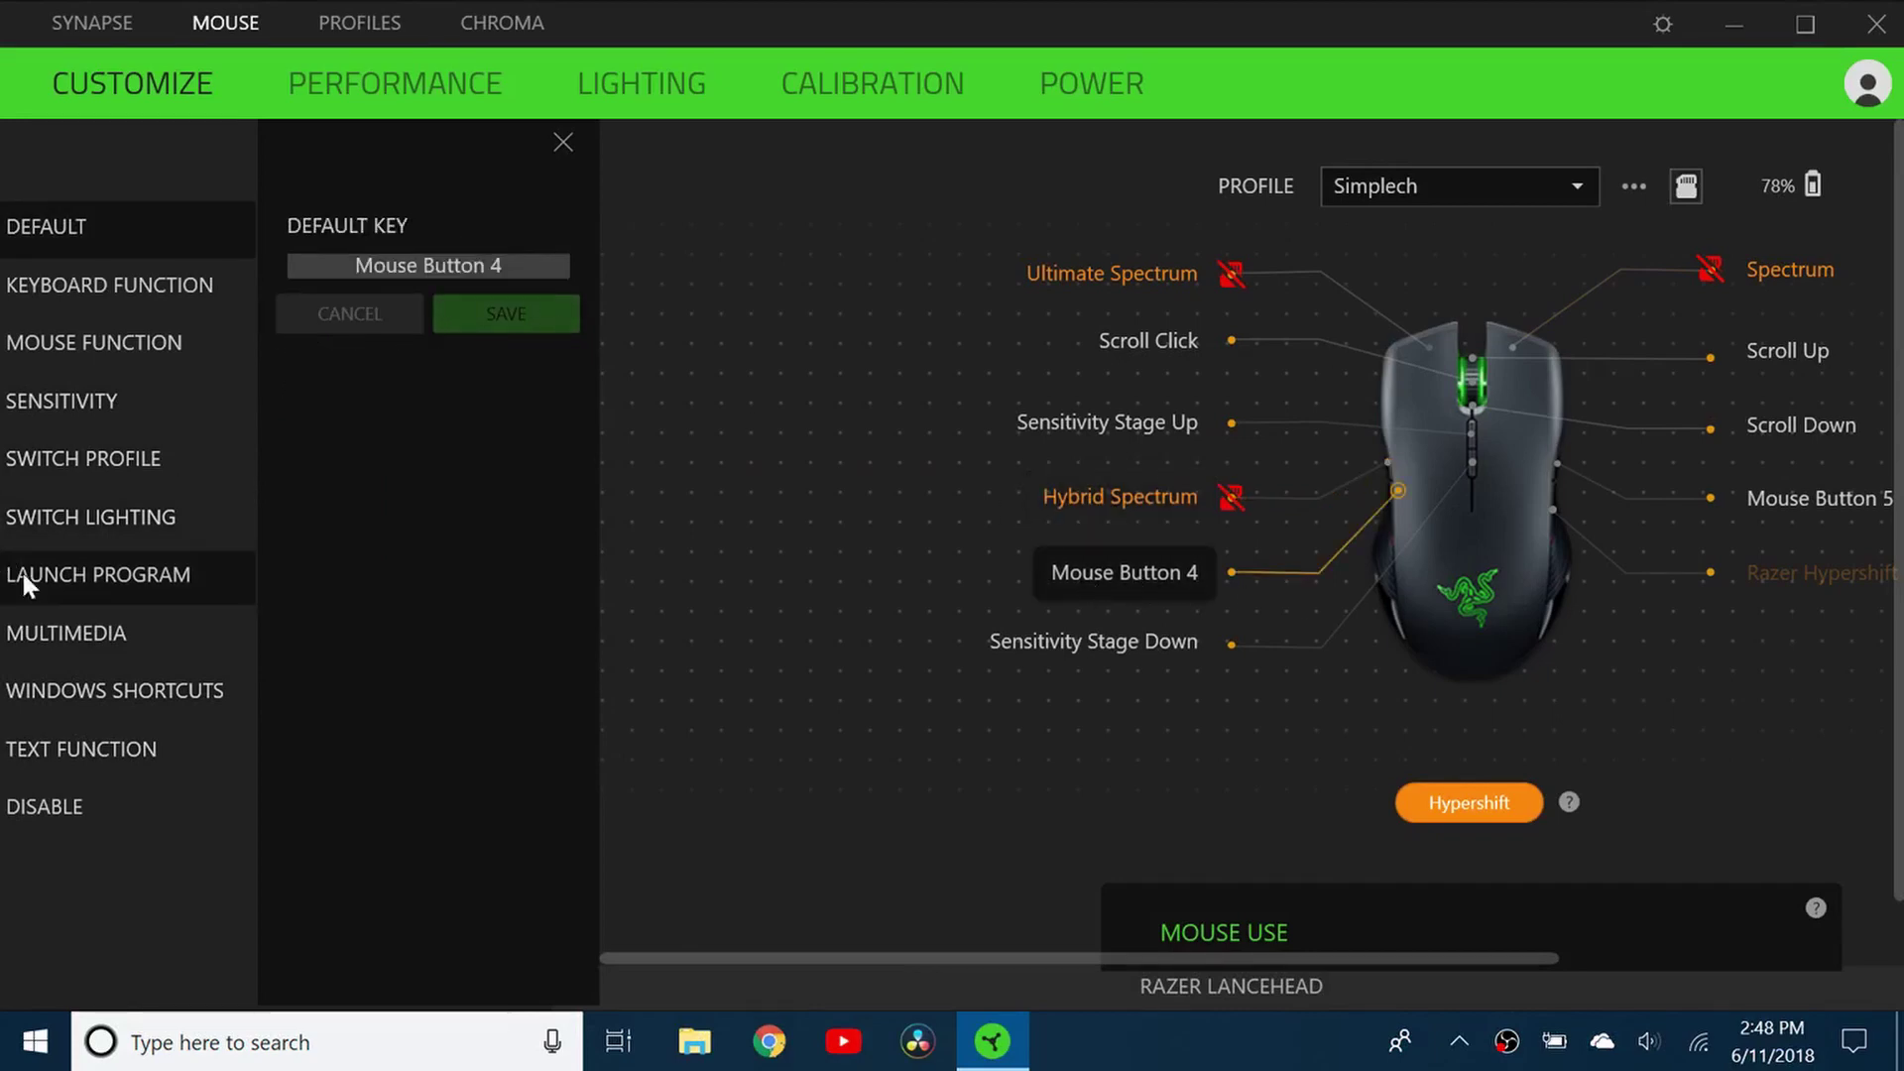
left_click(79, 535)
left_click(332, 279)
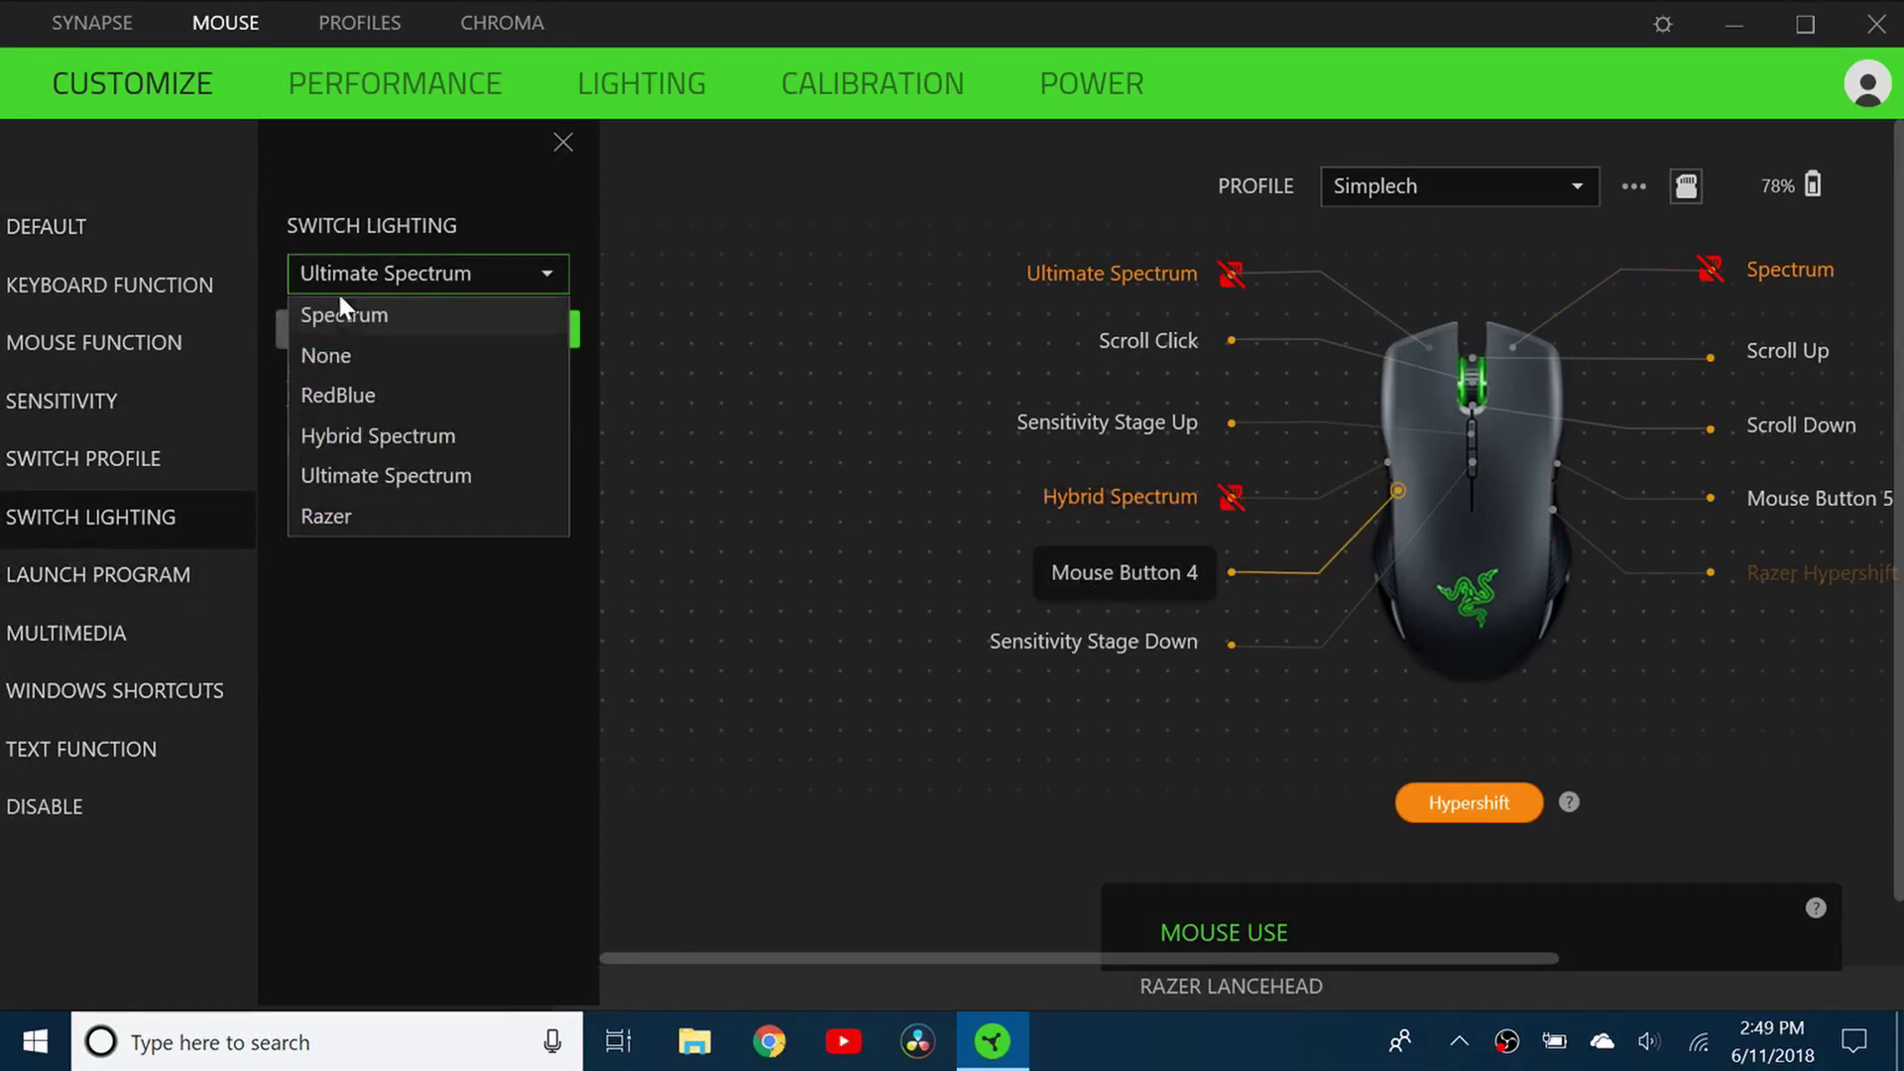
left_click(329, 385)
left_click(516, 325)
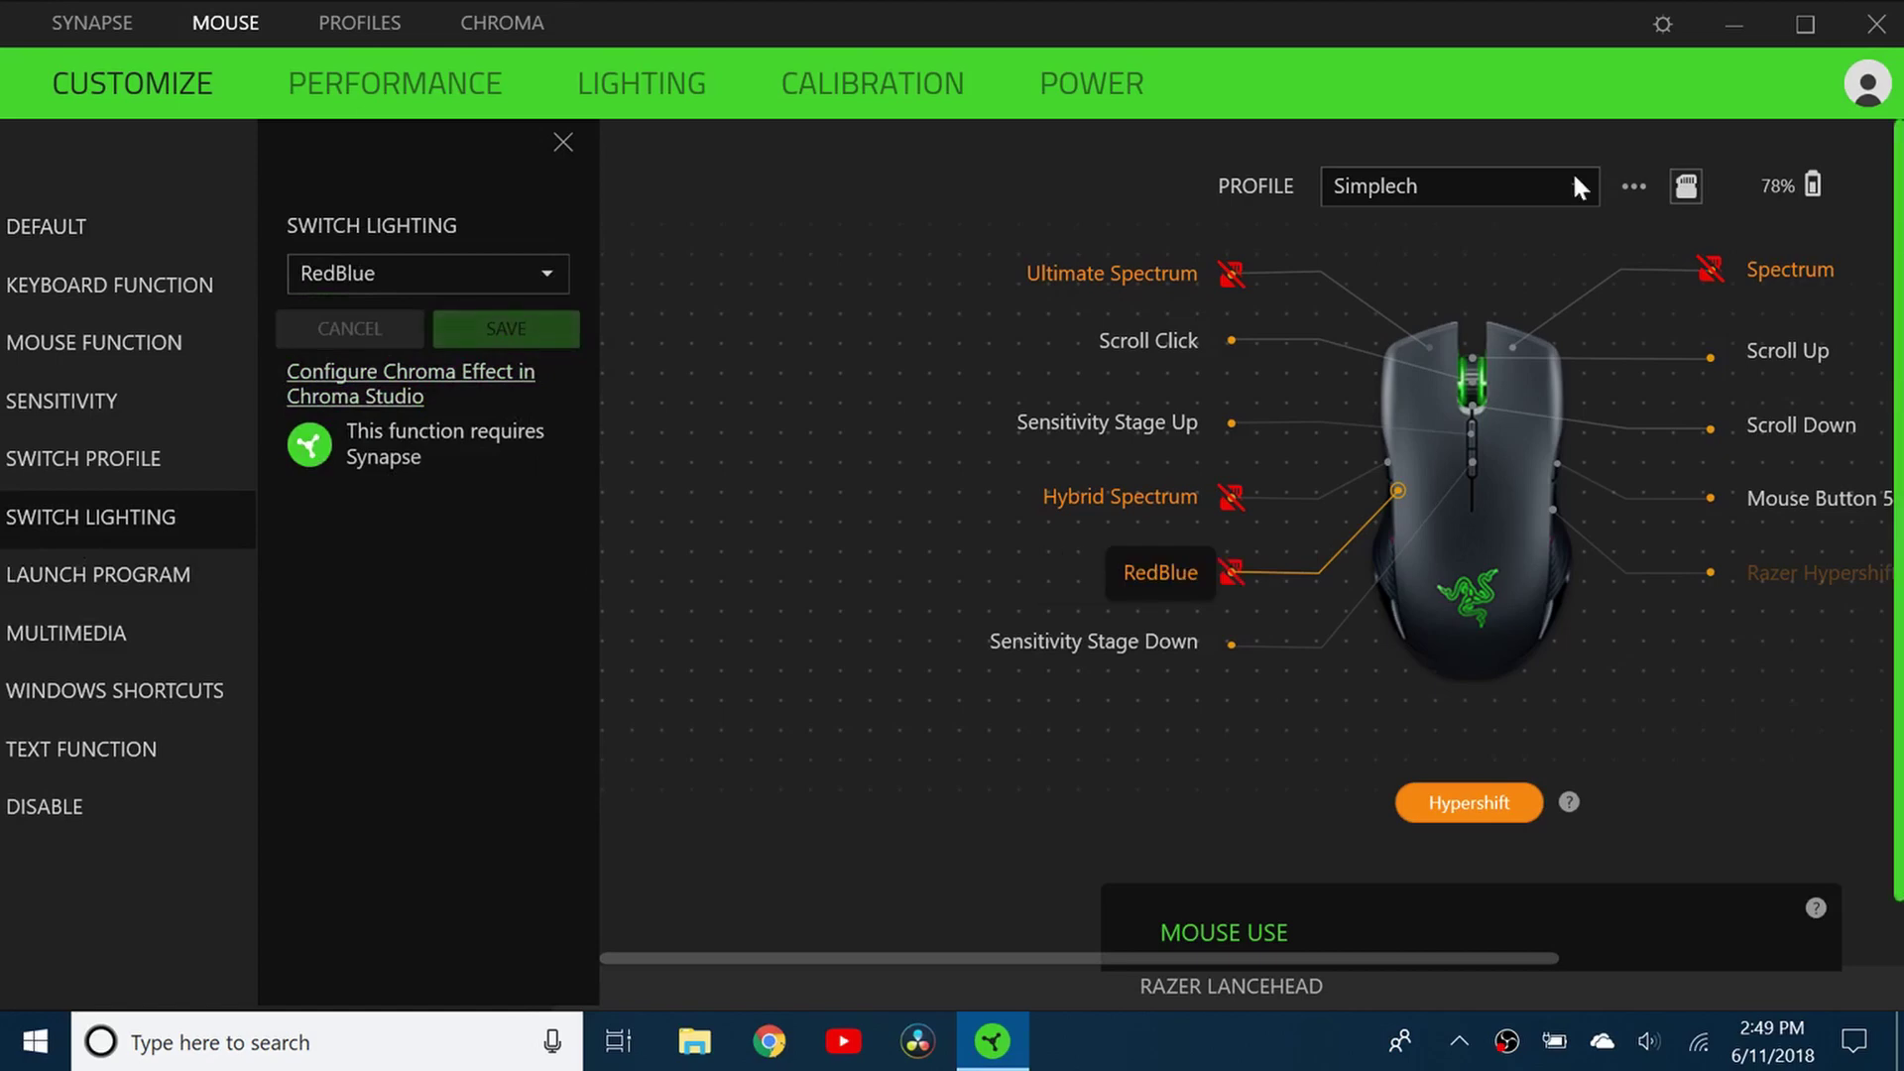
Set the right-side Mouse Button 5 to switch lighting to None and save.
left_click(1838, 506)
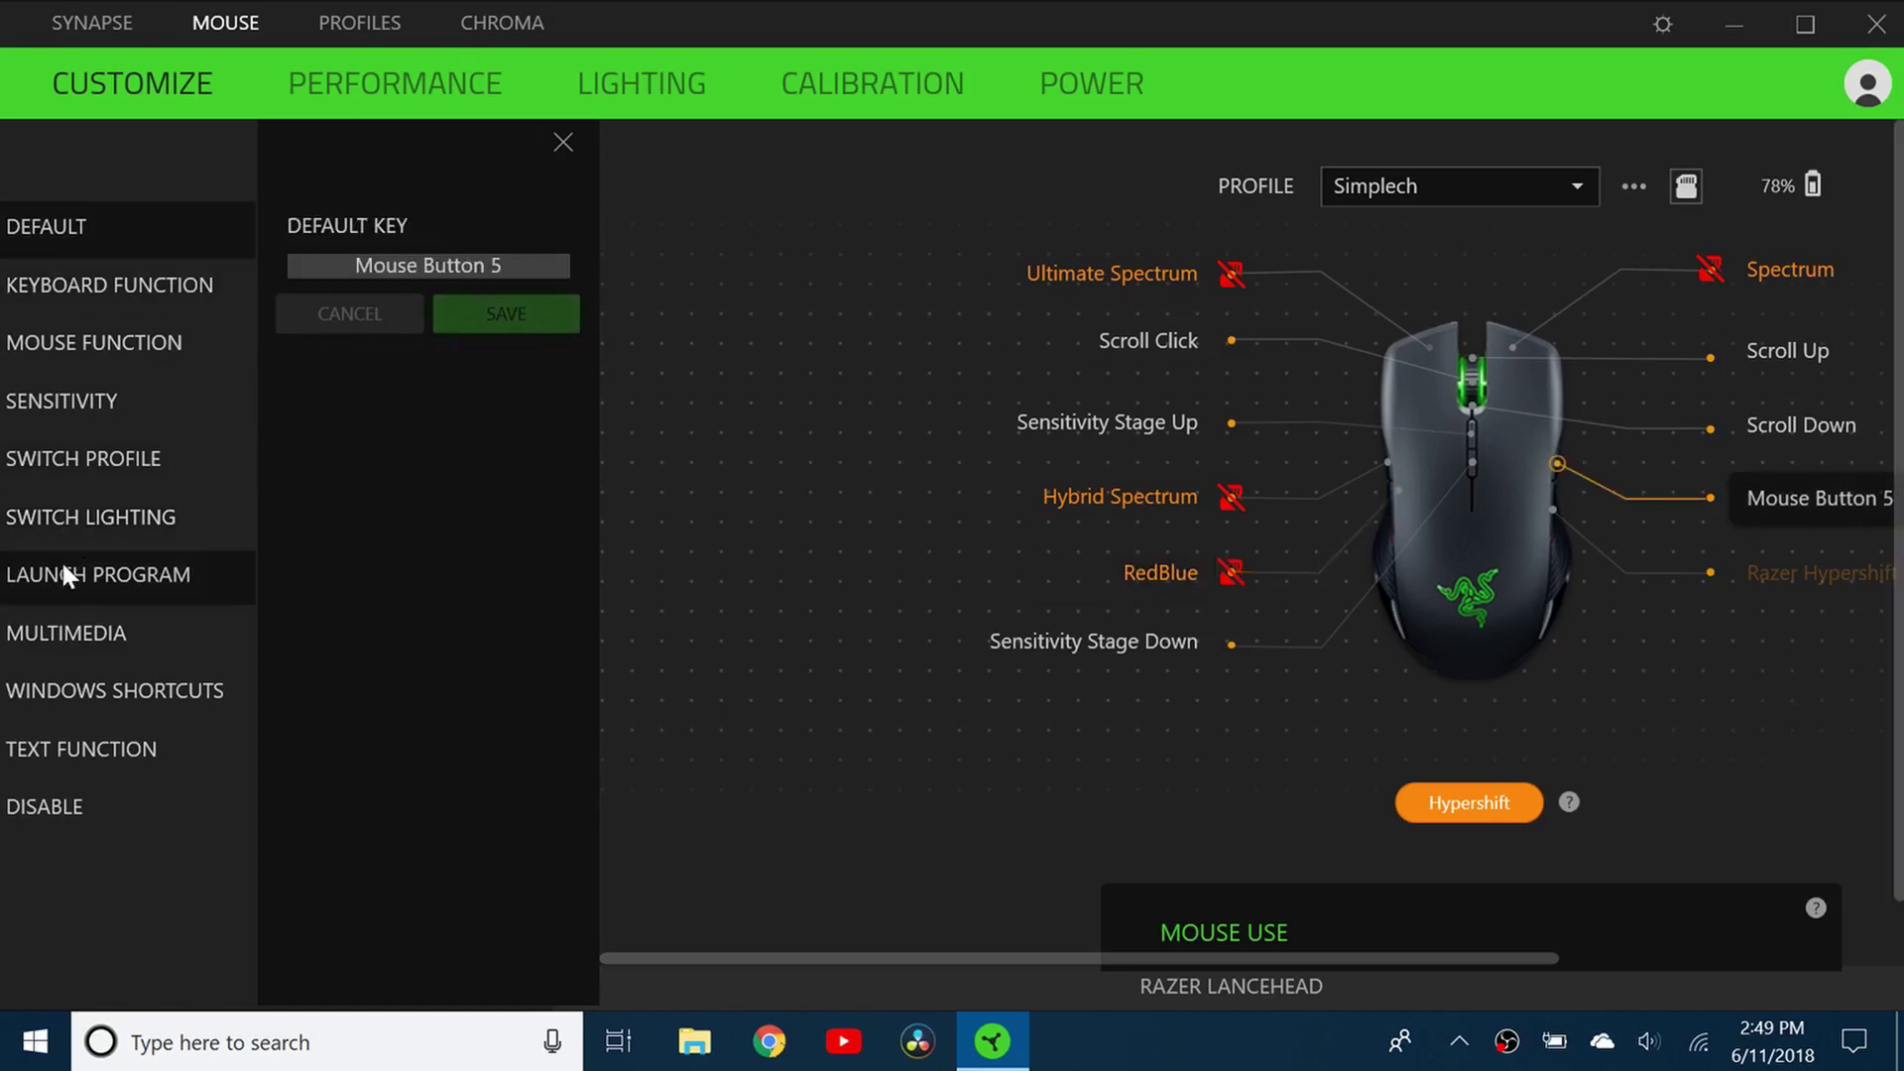
left_click(89, 516)
left_click(511, 276)
left_click(347, 357)
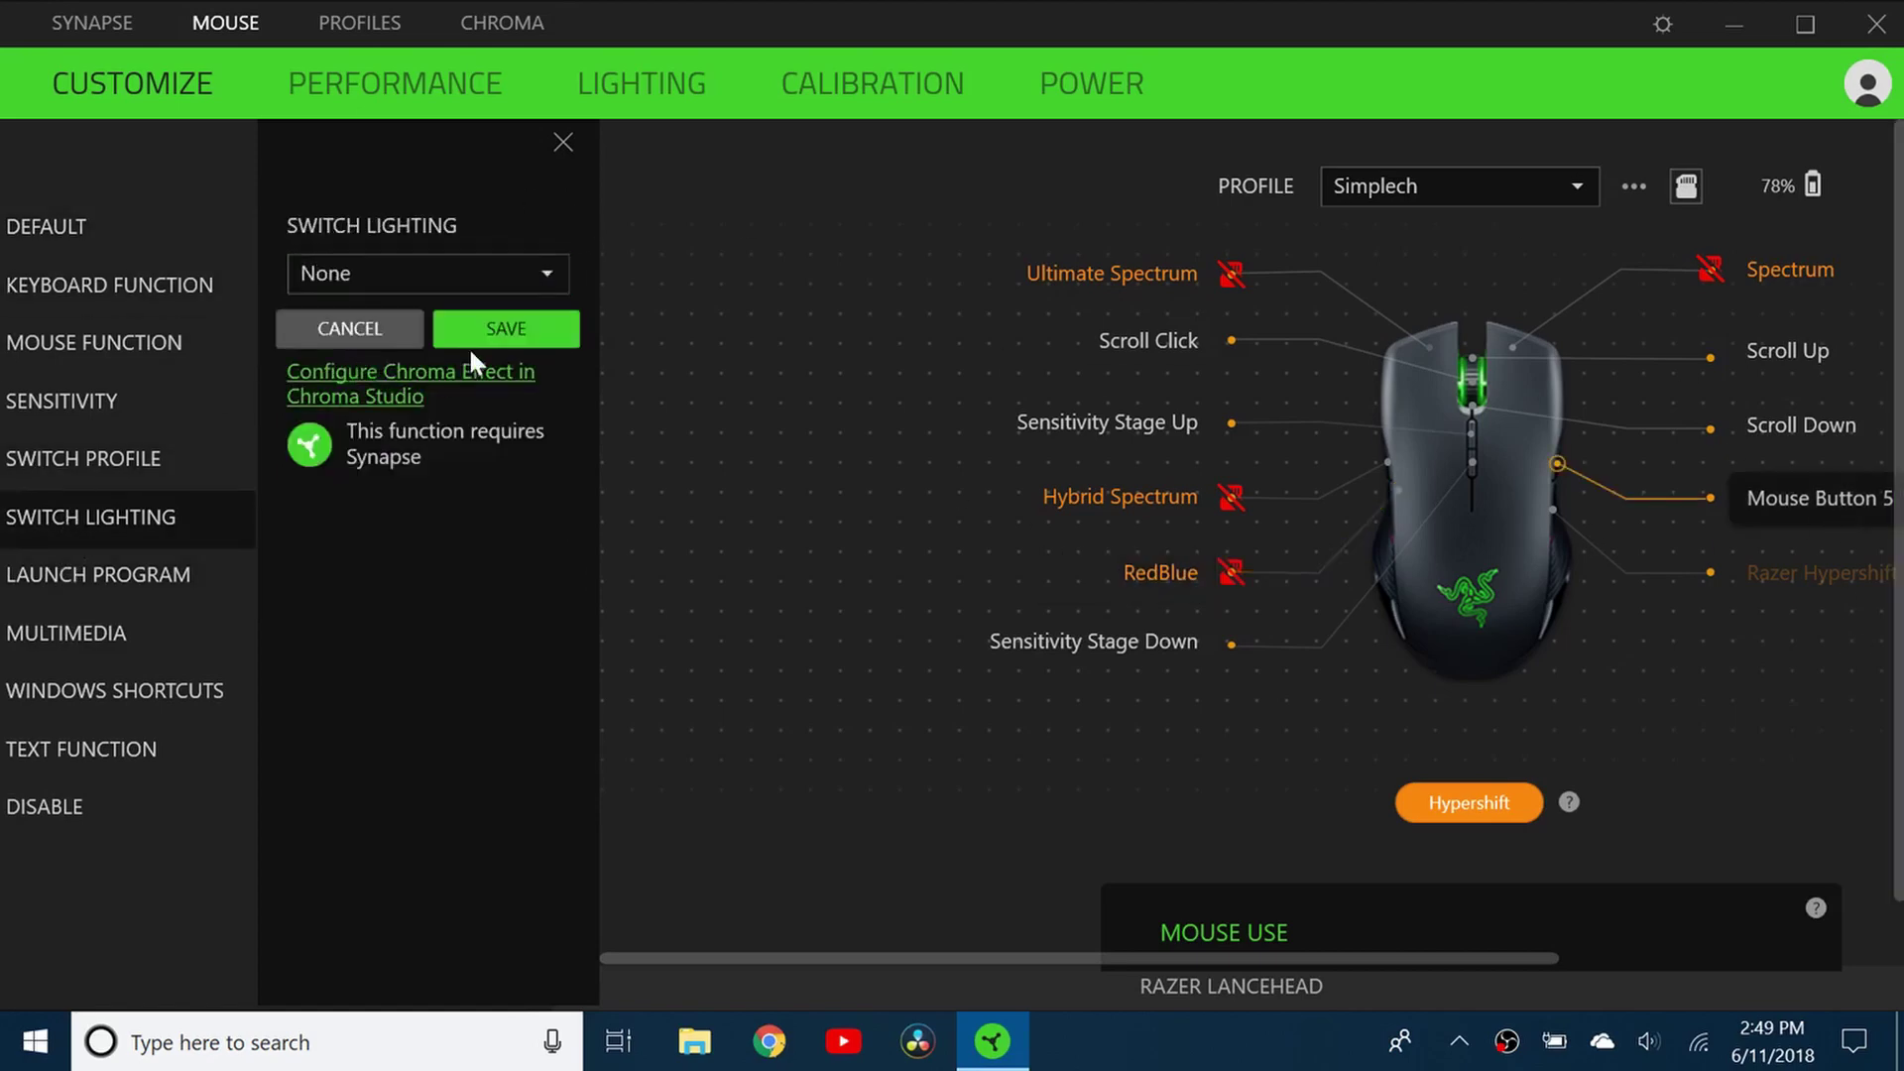
left_click(481, 335)
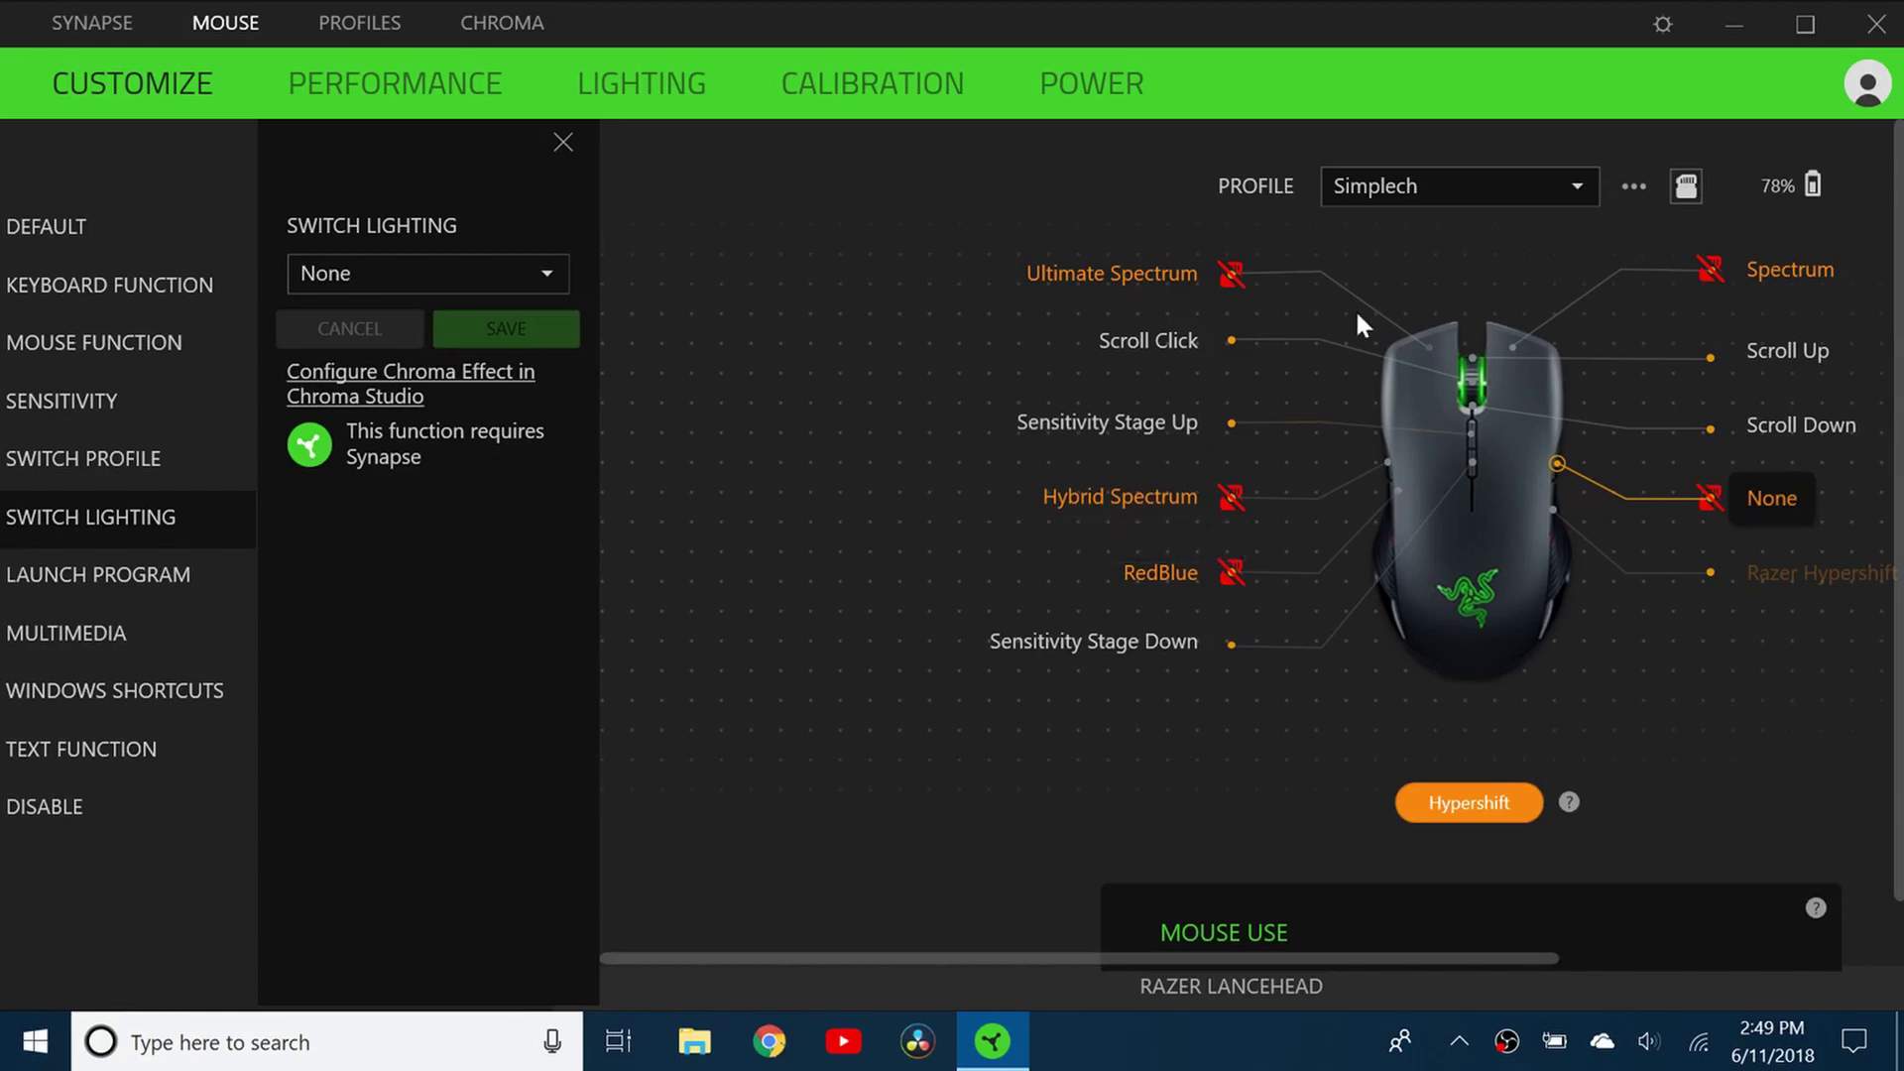
Assign multimedia Volume Up to Sensitivity Stage Up and Volume Down to Stage Down.
left_click(1138, 420)
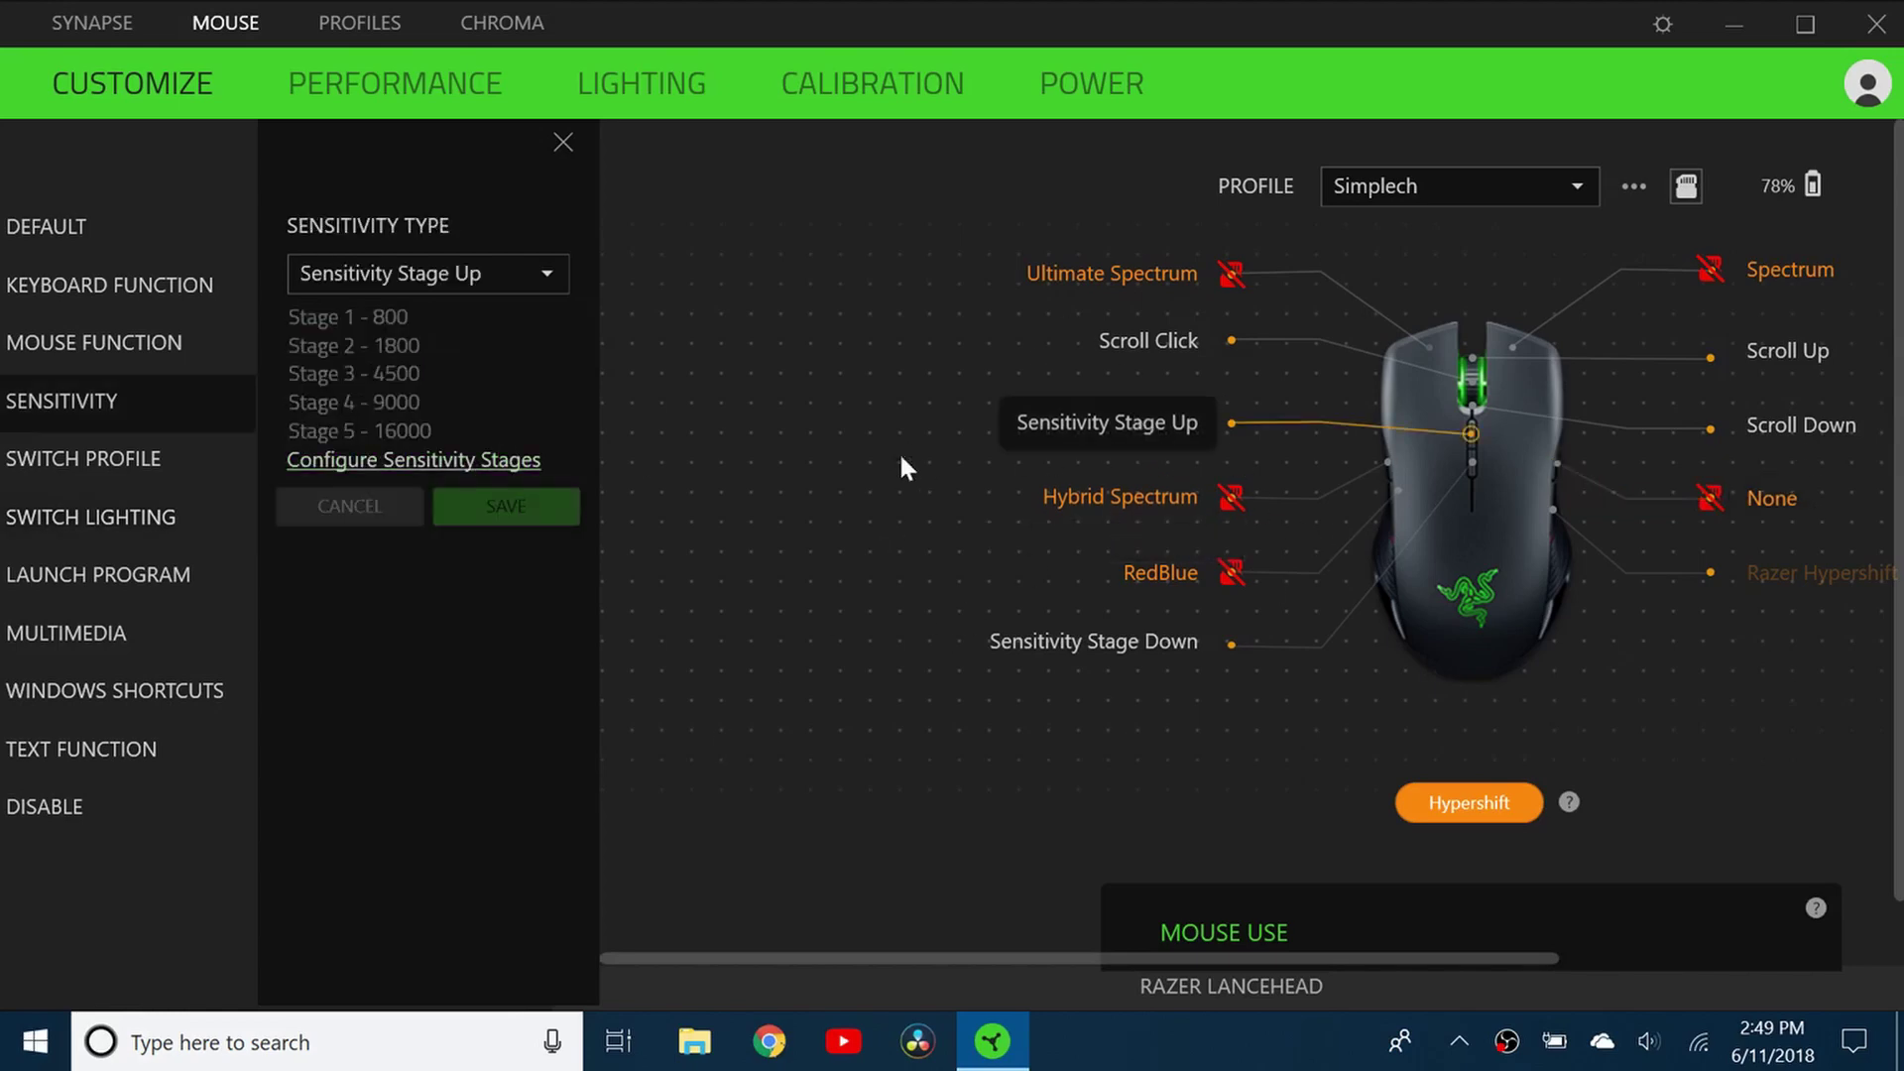
left_click(420, 276)
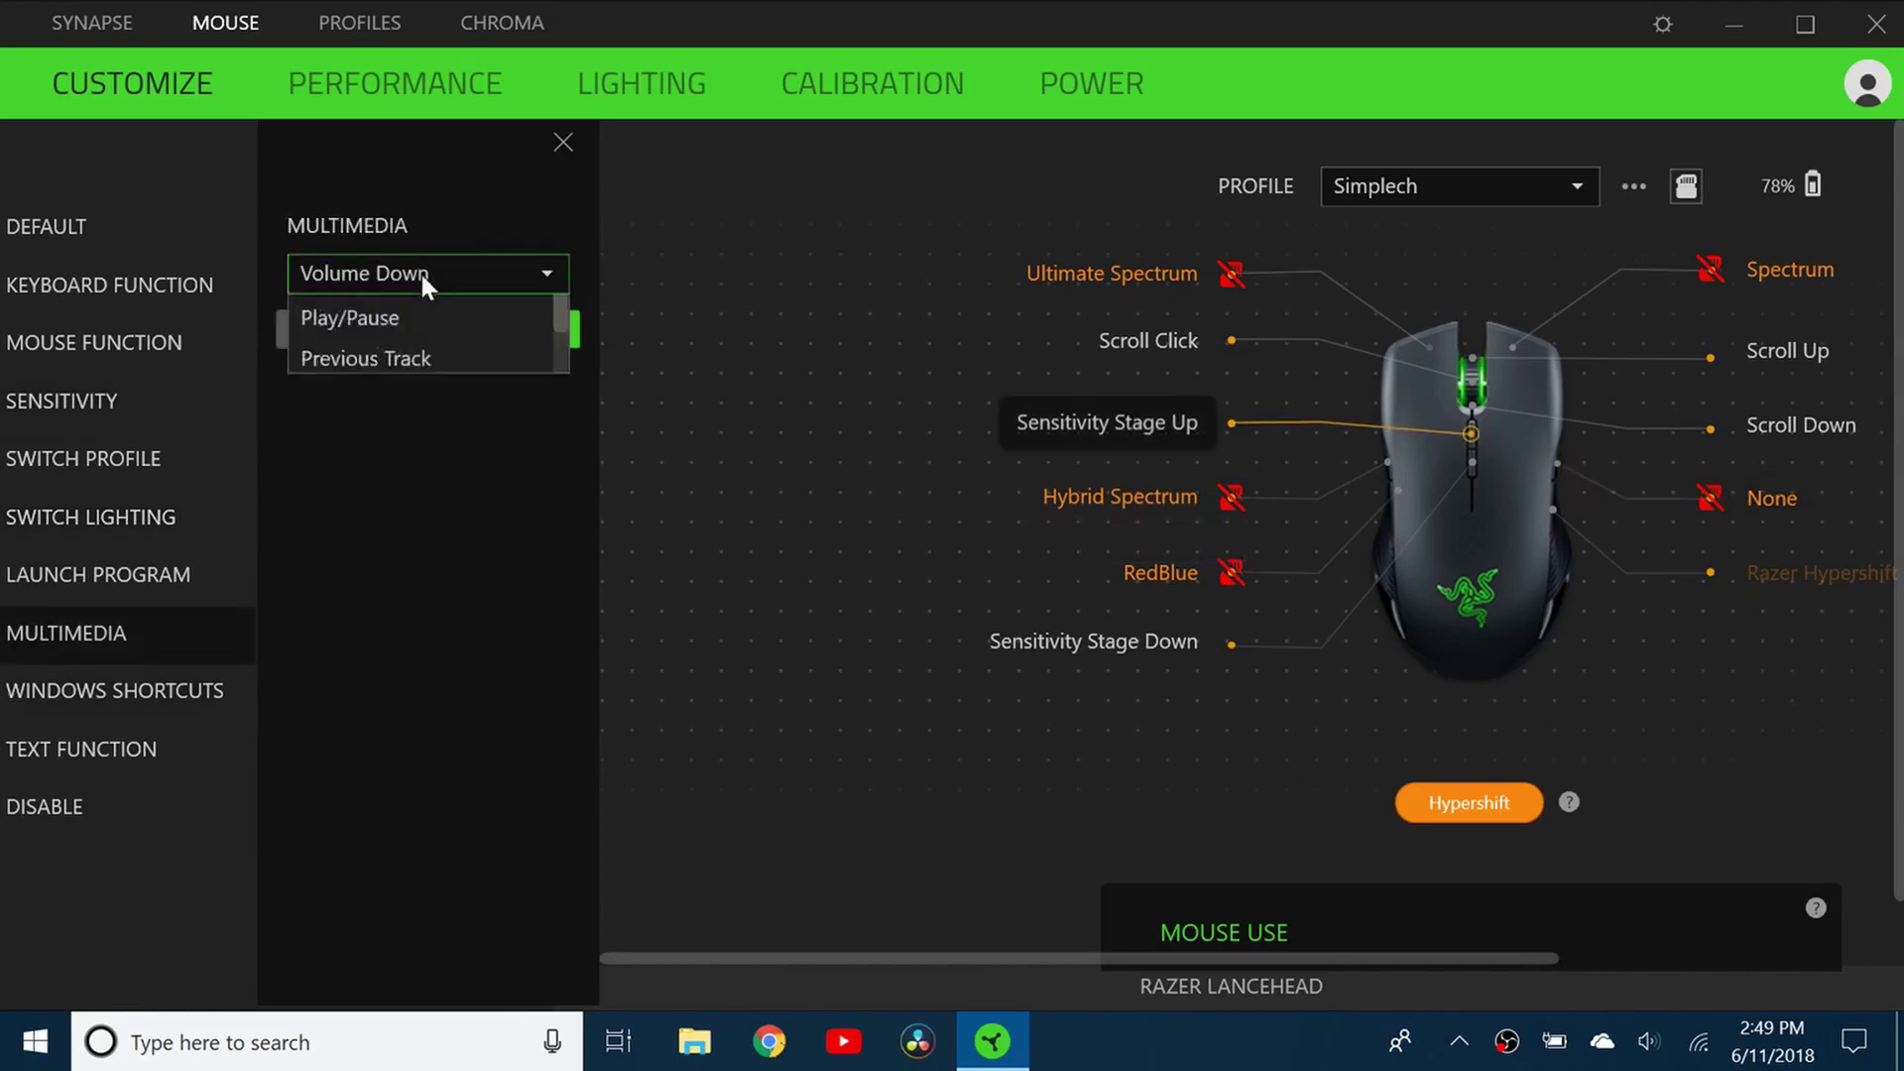
left_click(400, 341)
left_click(476, 322)
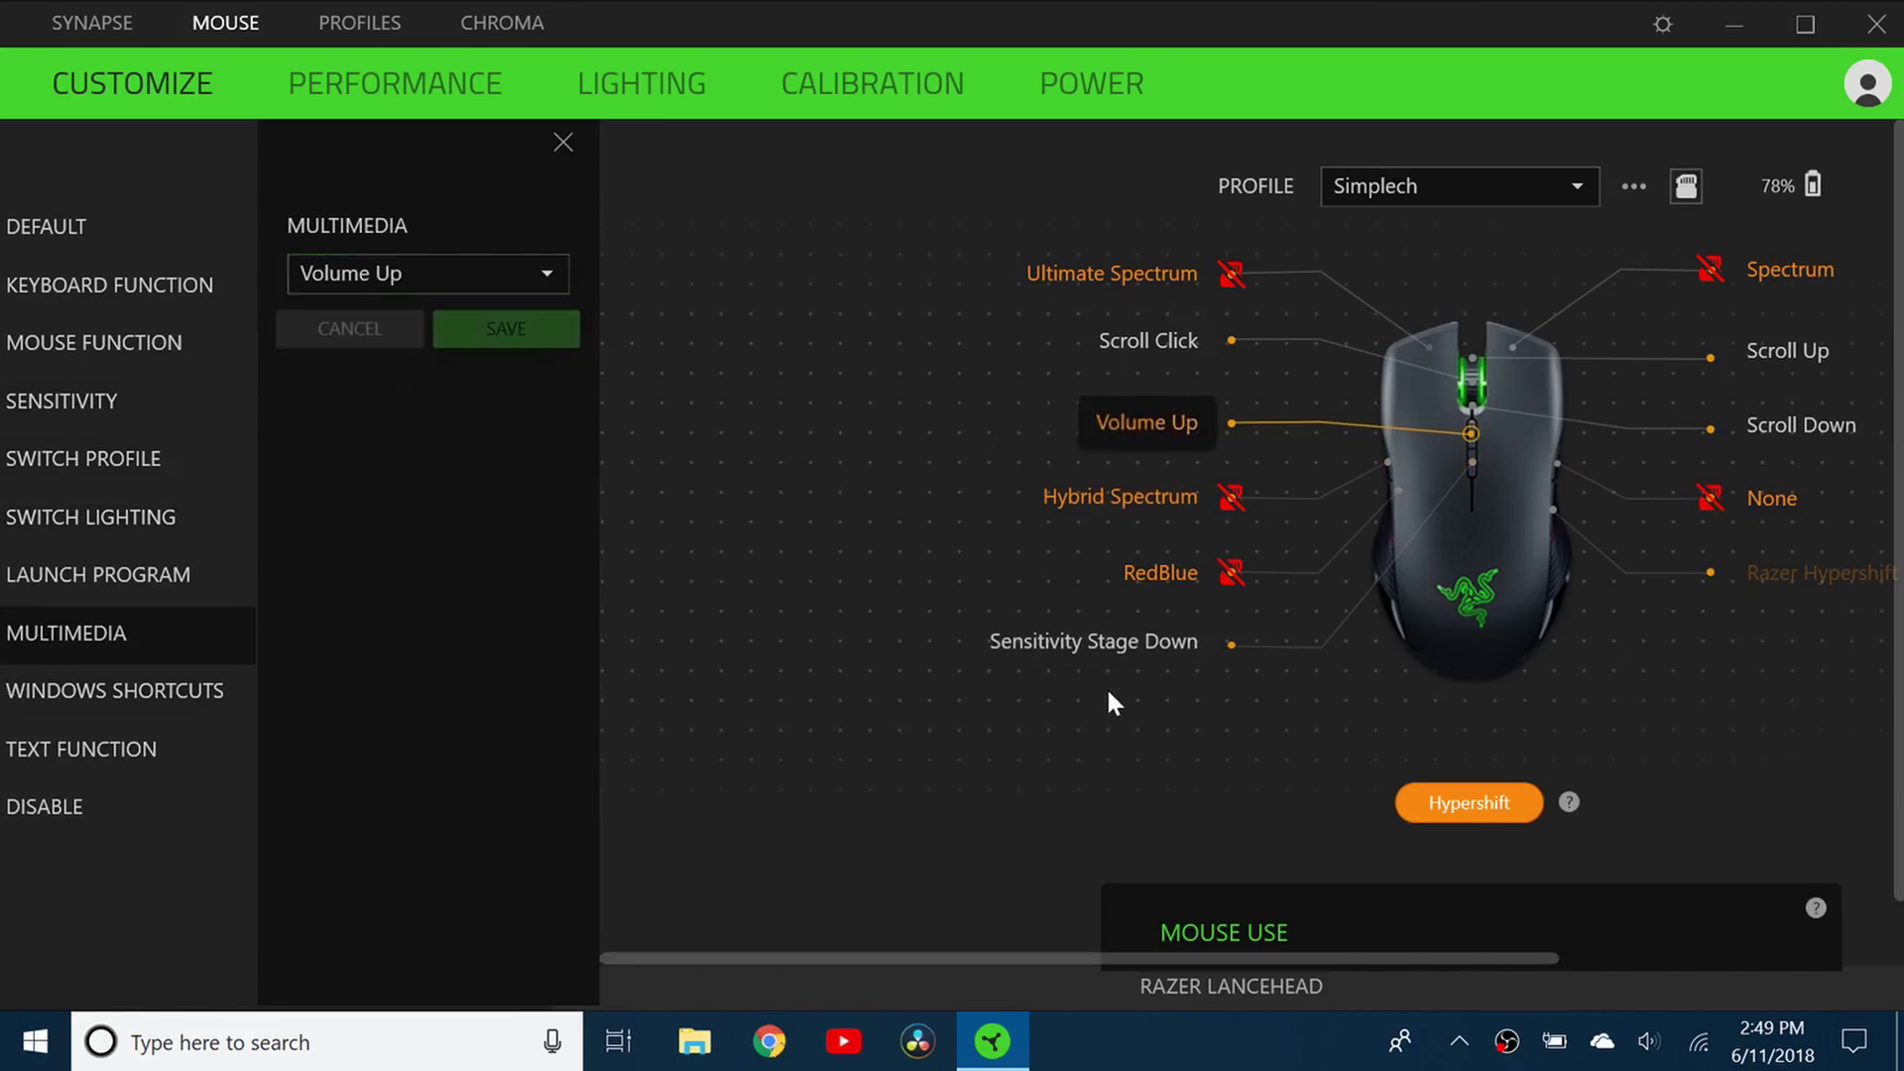
left_click(1130, 640)
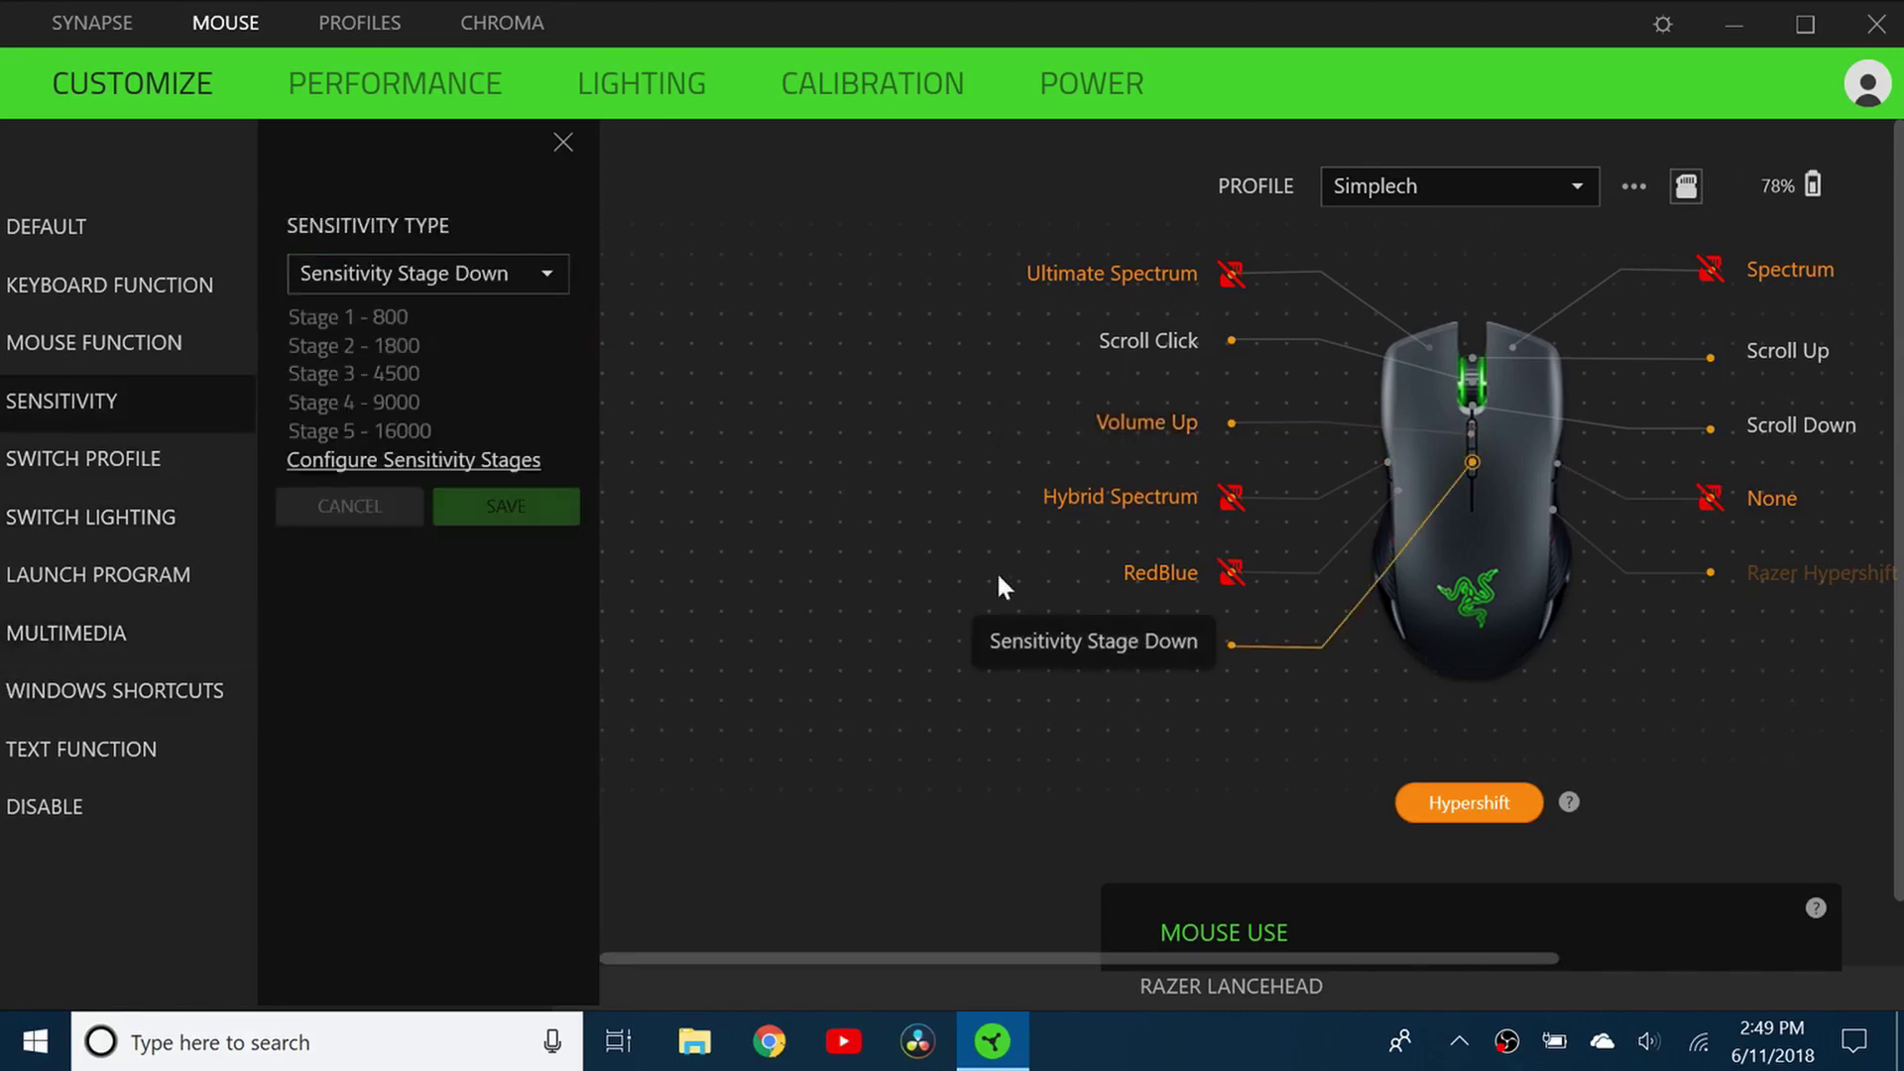
left_click(80, 634)
left_click(509, 322)
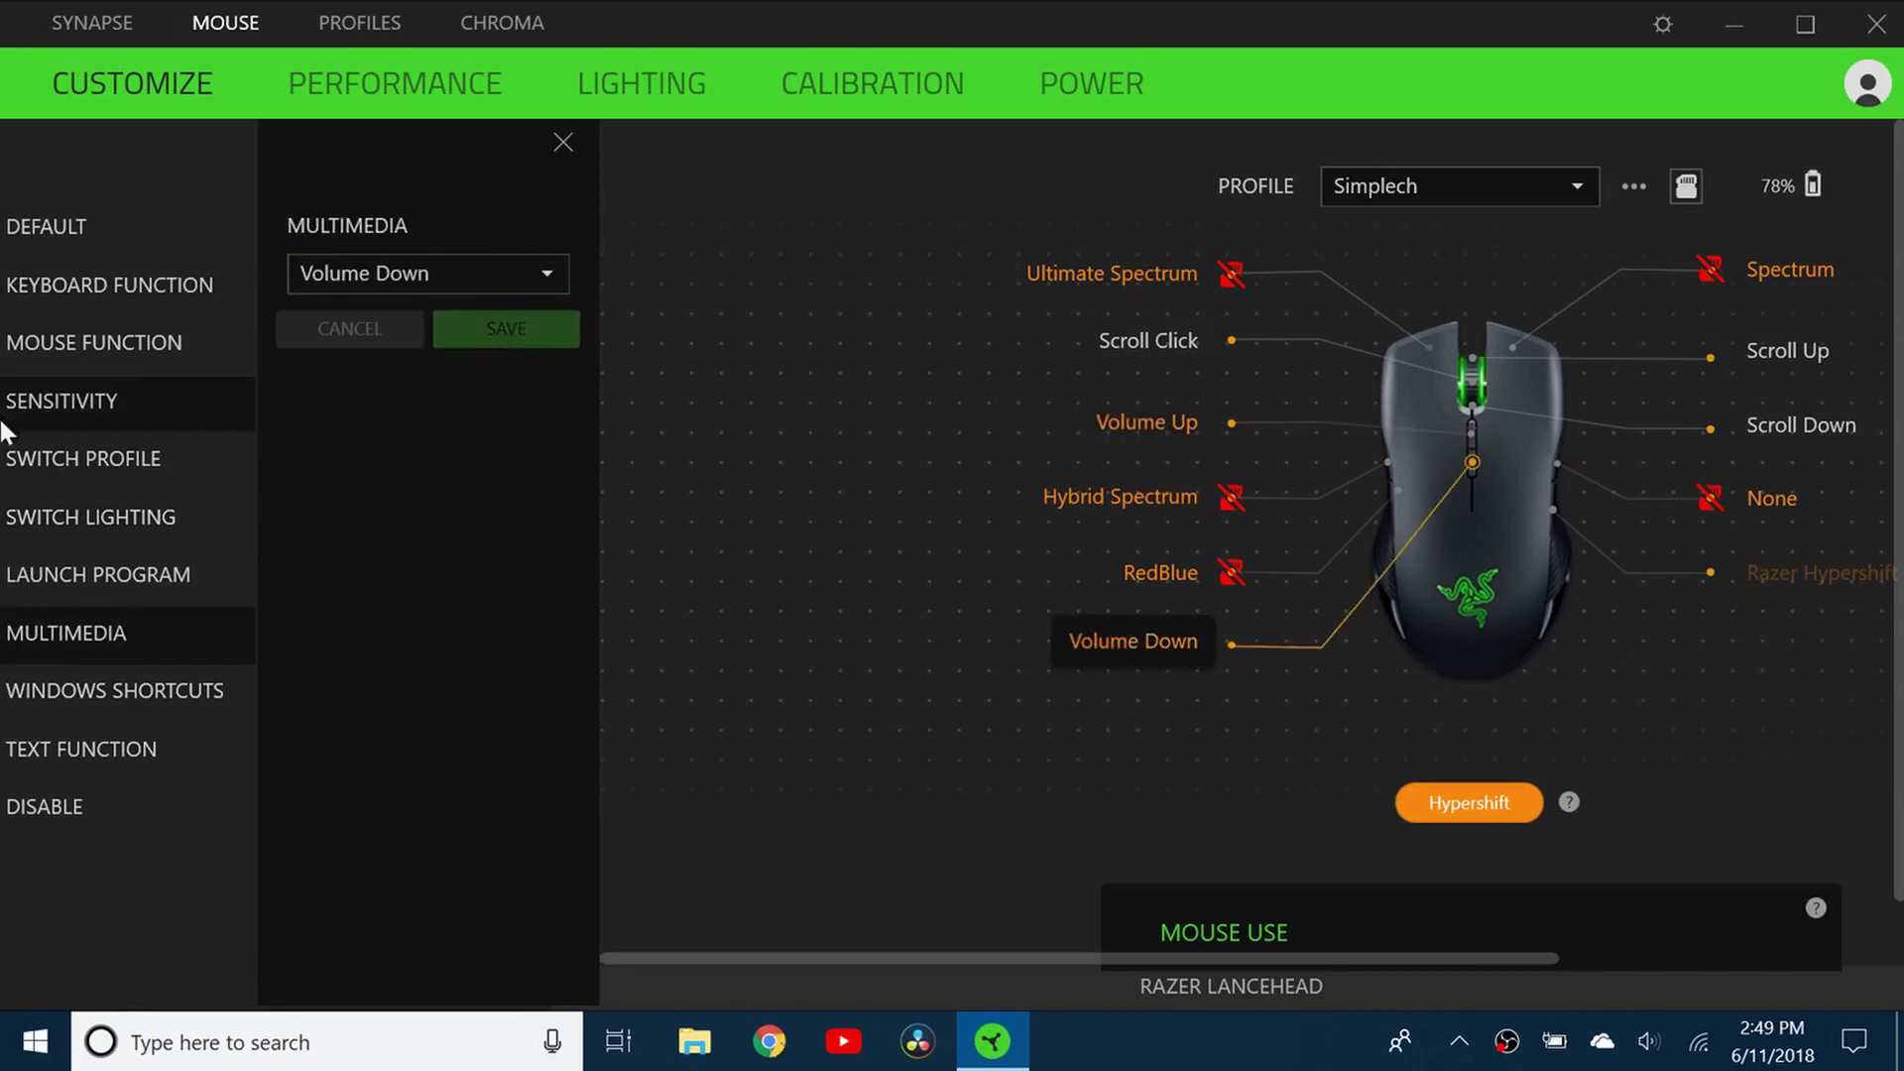
Assign the multimedia Mute Volume function to Scroll Click and save.
left_click(1148, 340)
left_click(79, 634)
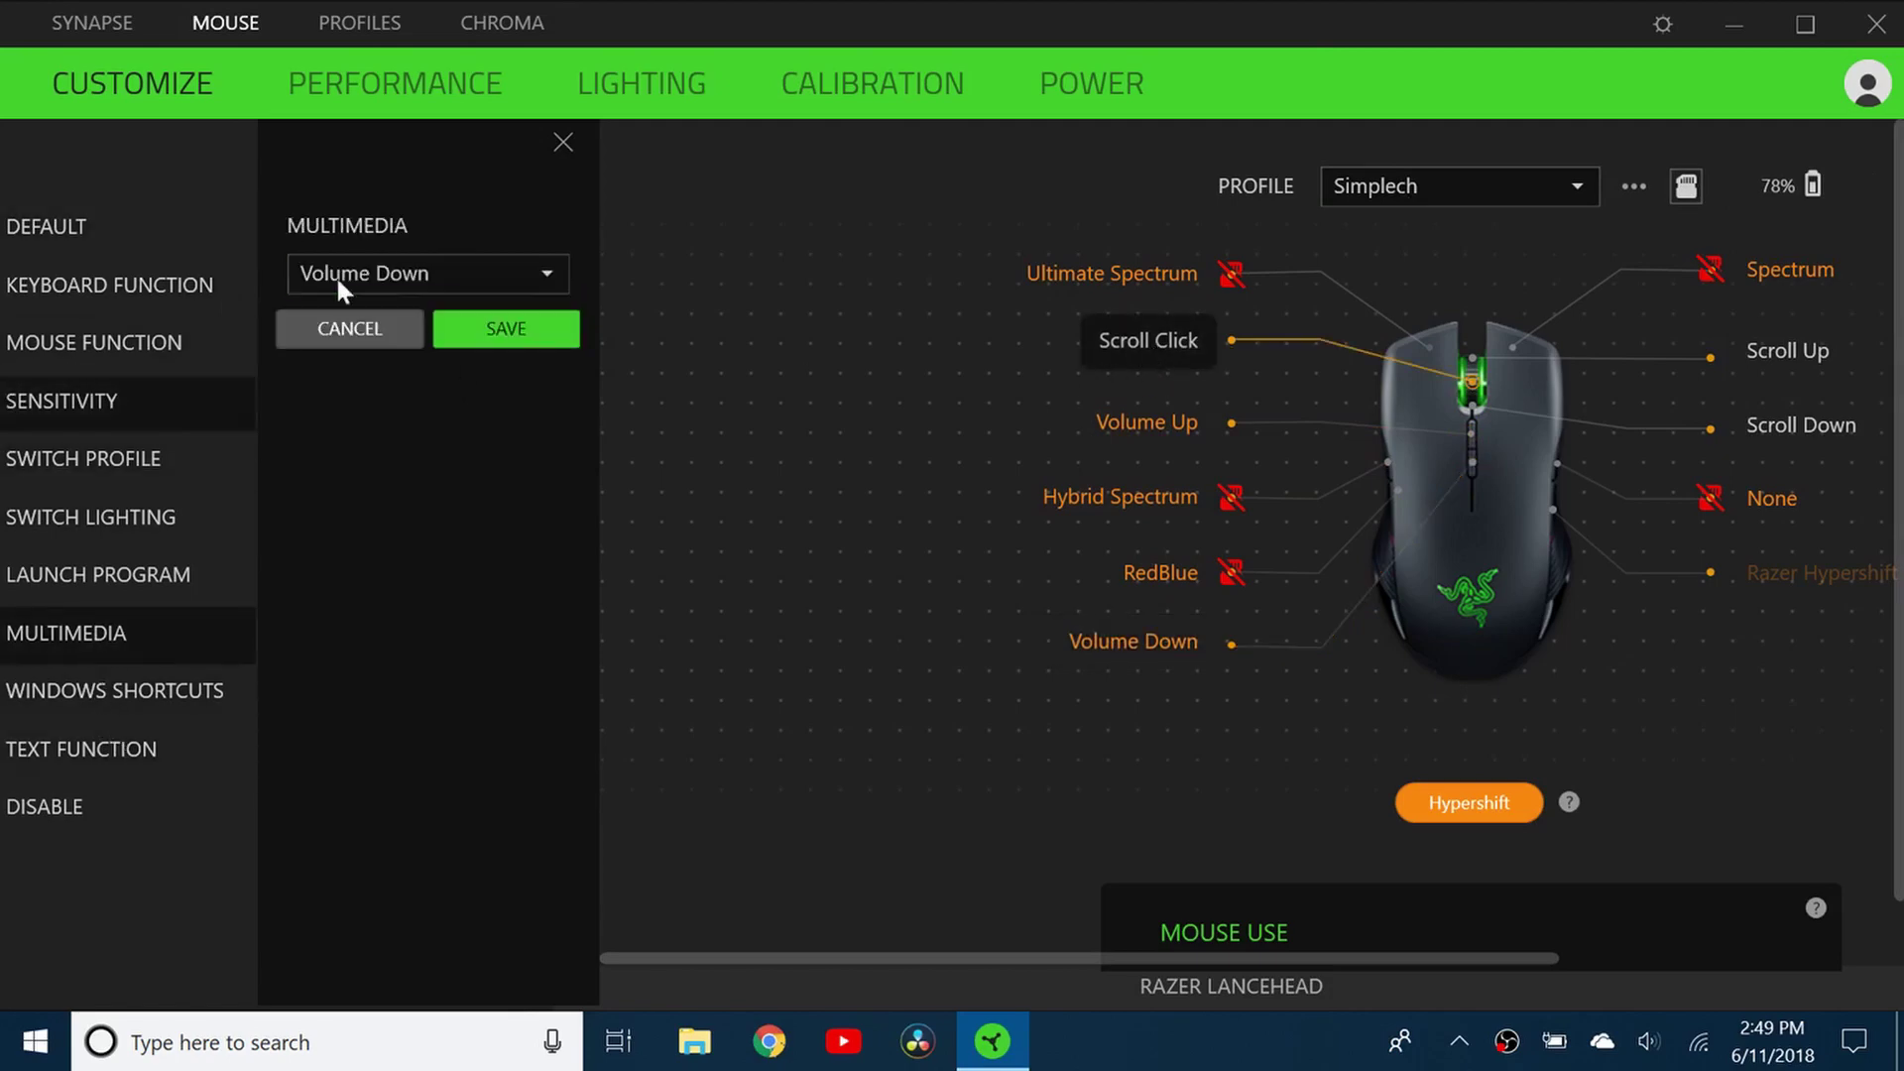
left_click(407, 266)
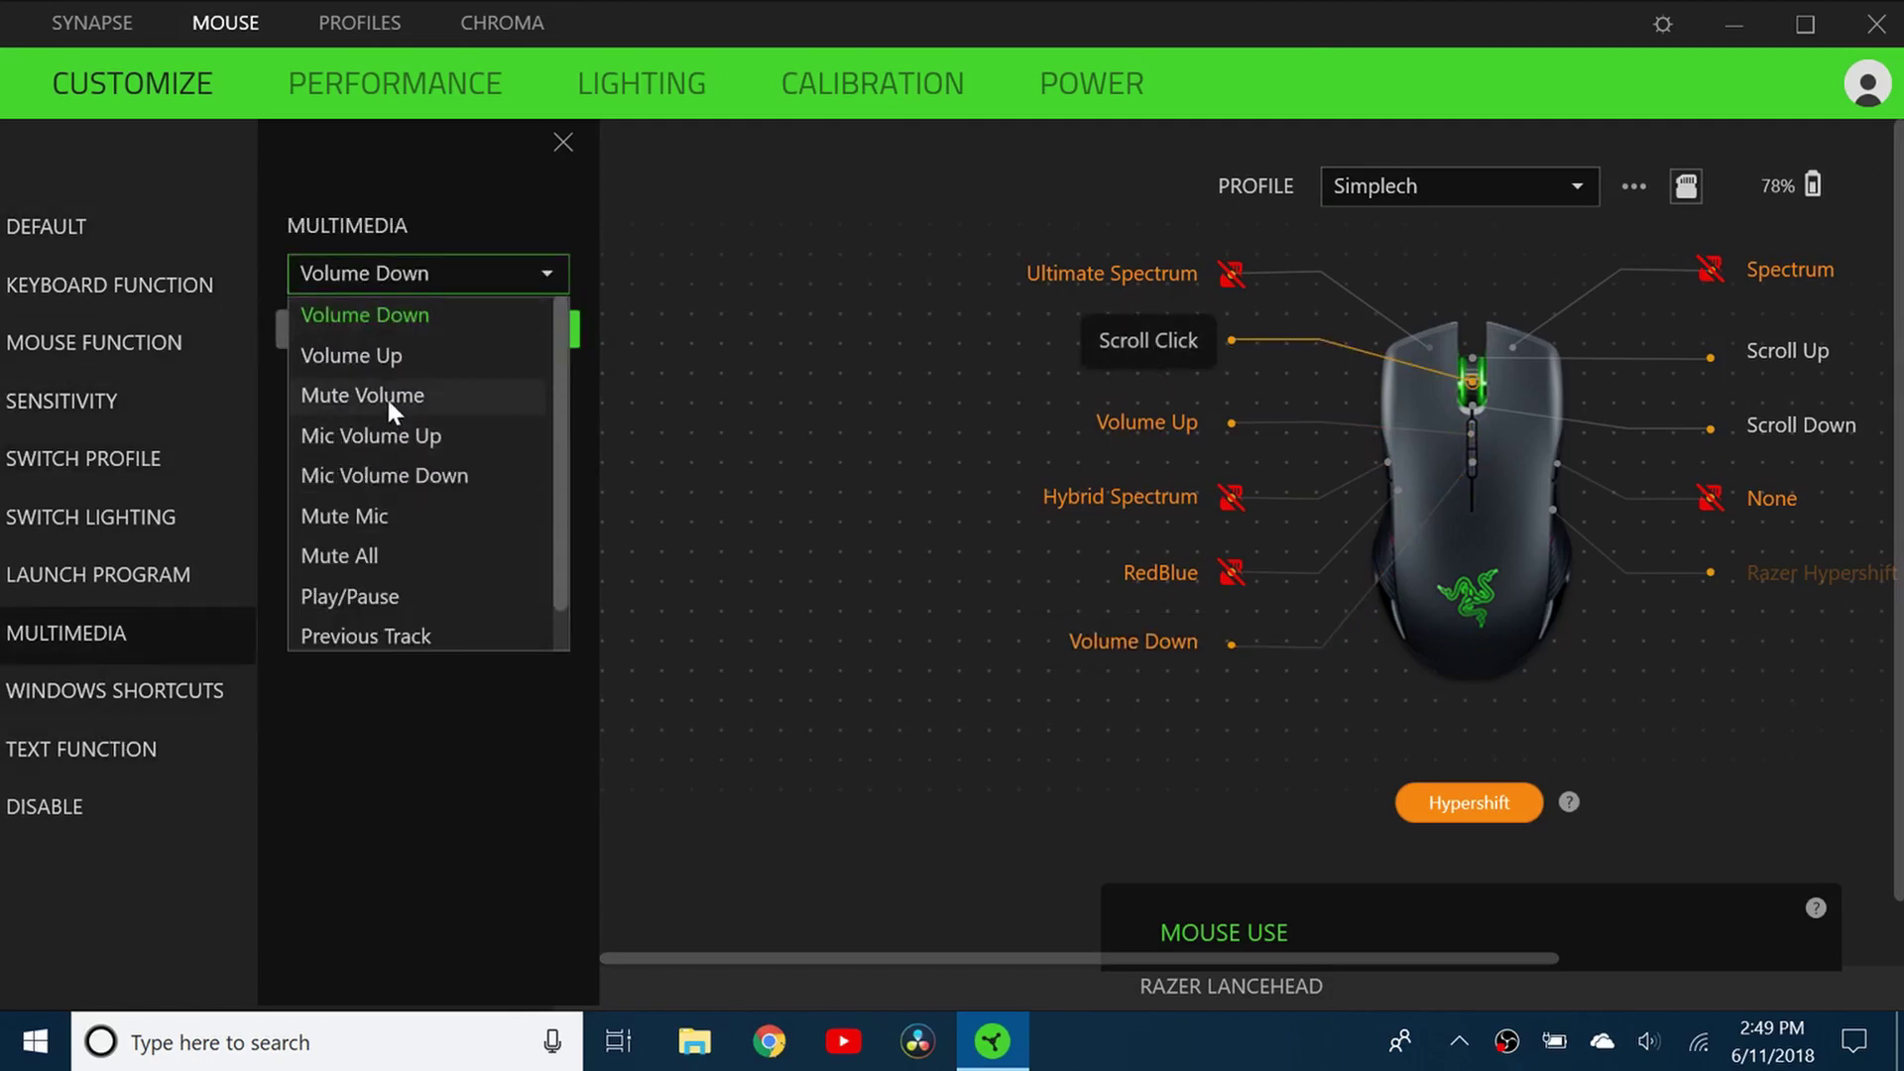
left_click(387, 396)
left_click(496, 349)
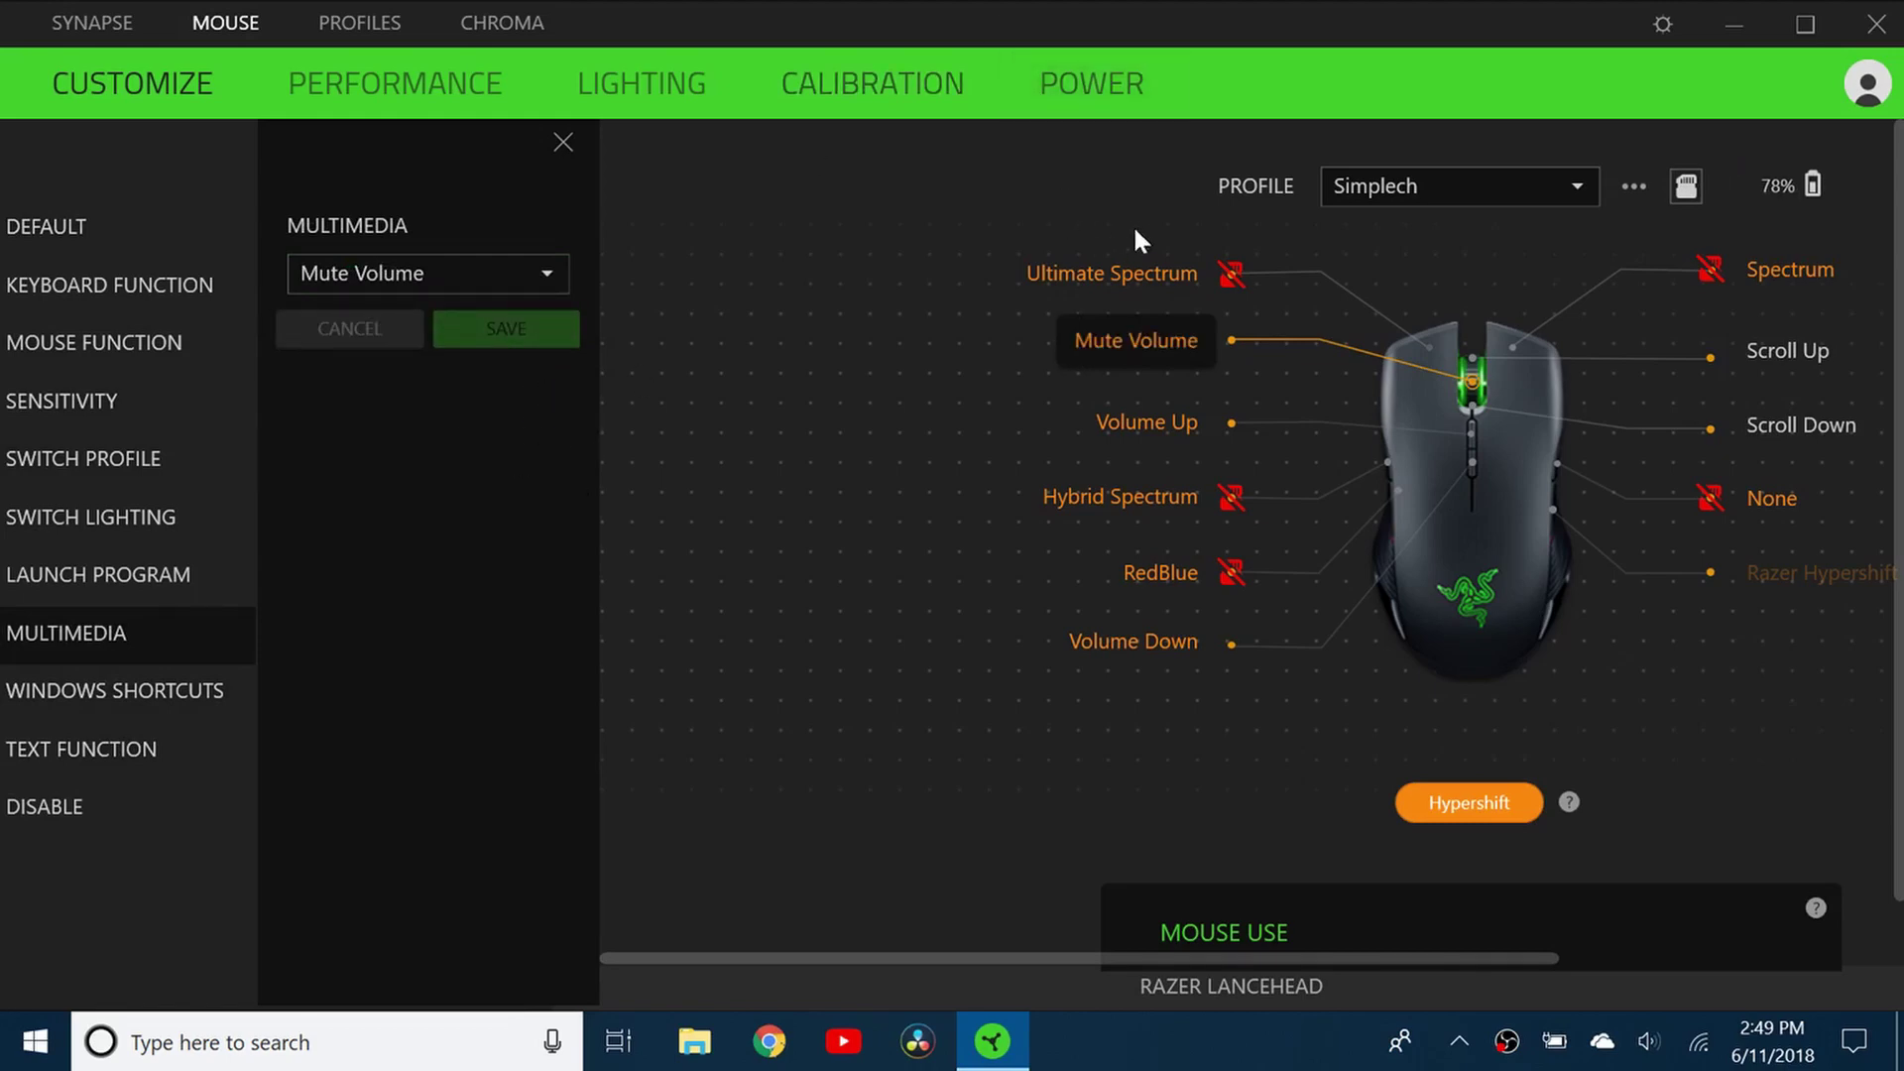
Toggle the mouse view from Hypershift back to the Standard layer.
left_click(1479, 805)
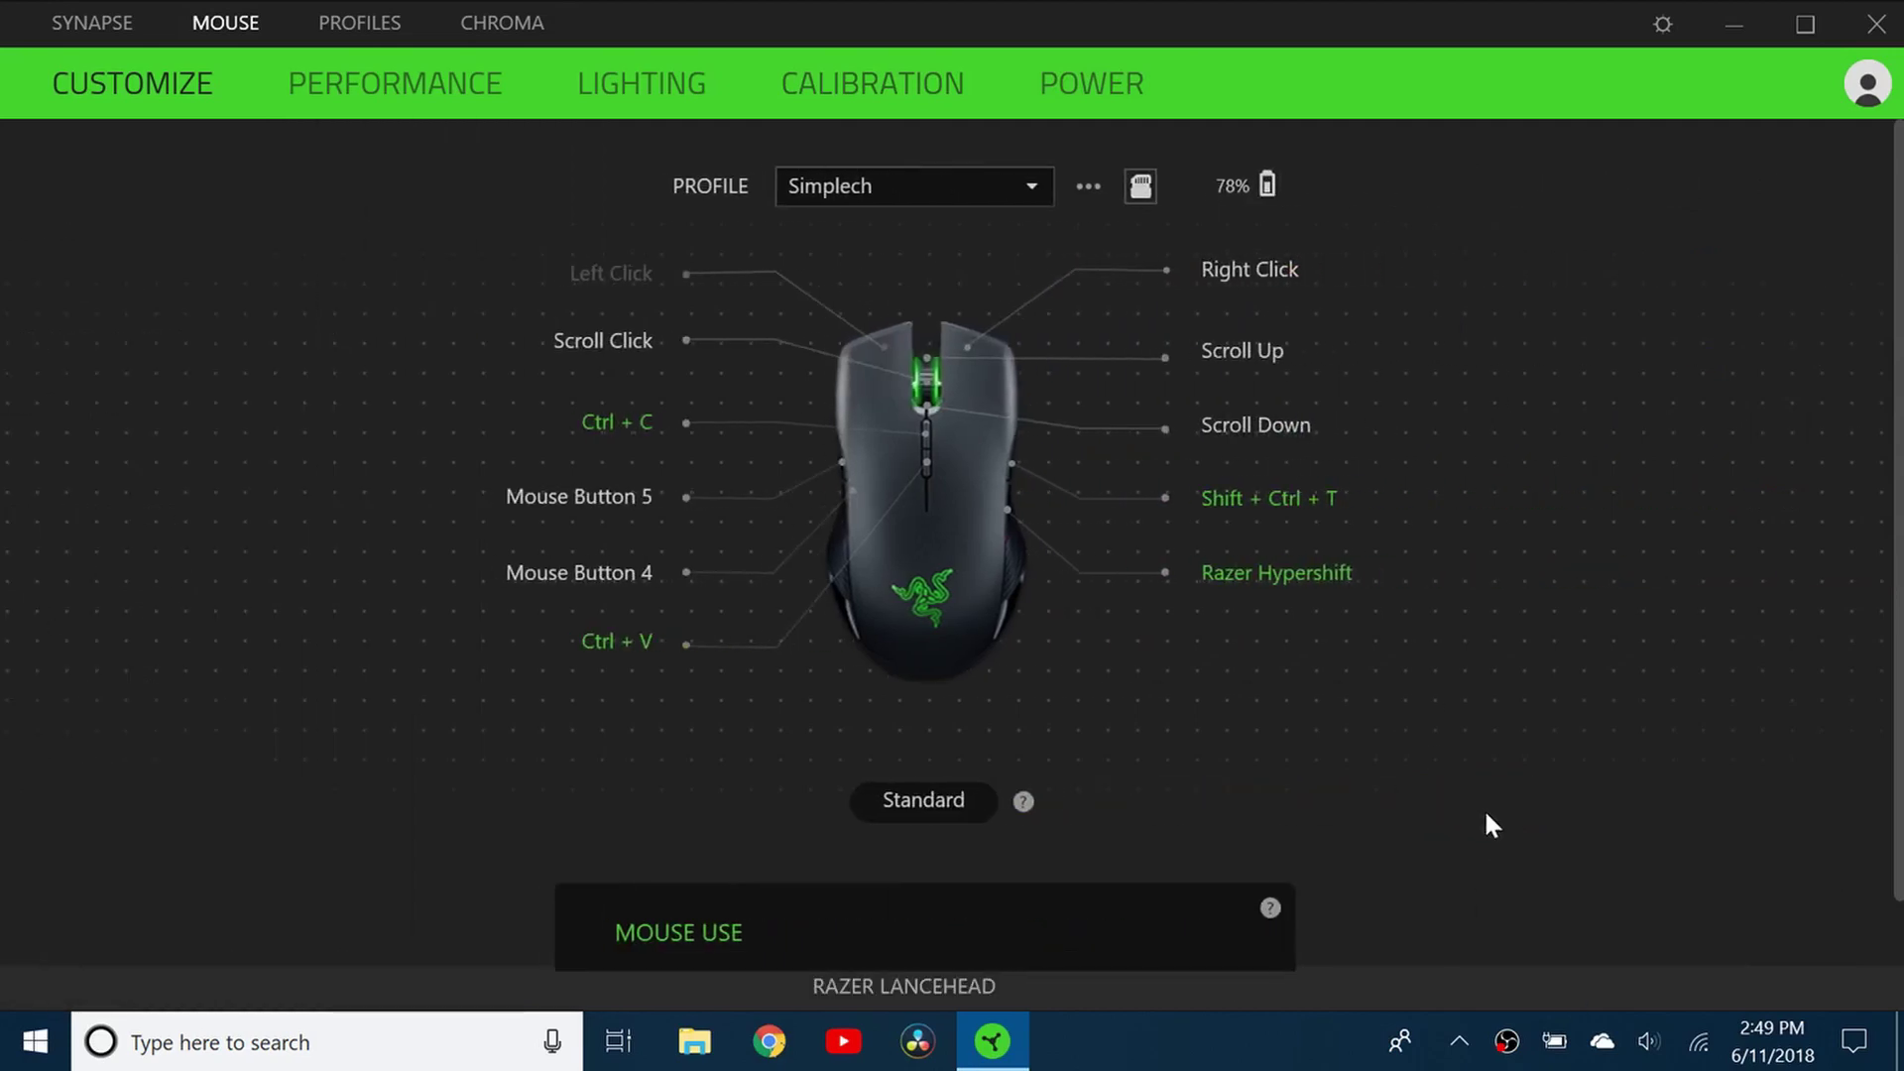